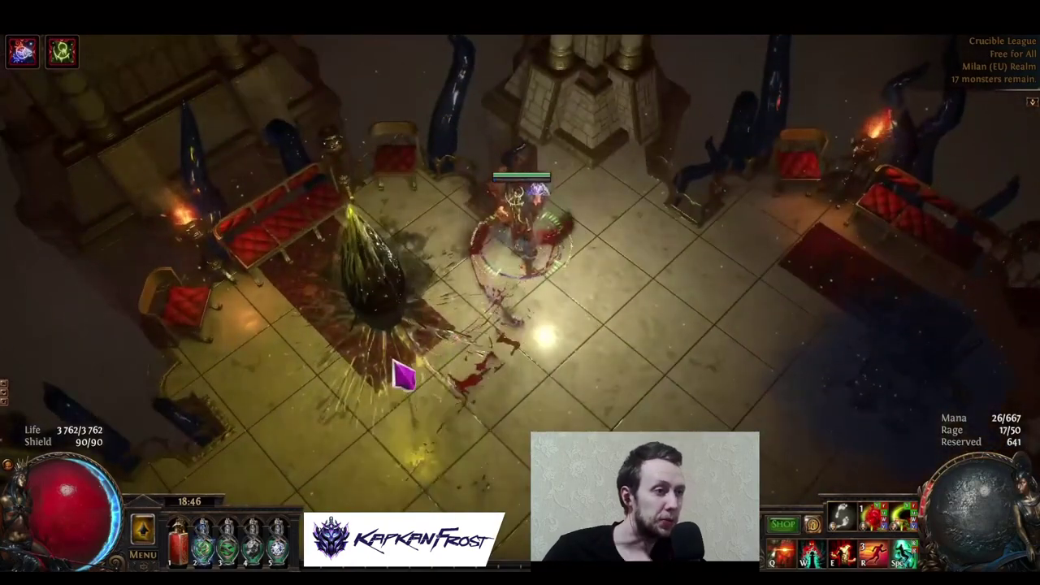
Check the inventory and inspect the Portal Scroll stack
{"action": "key", "text": "i"}
{"action": "left_click", "coordinate": [458, 304]}
{"action": "key", "text": "i"}
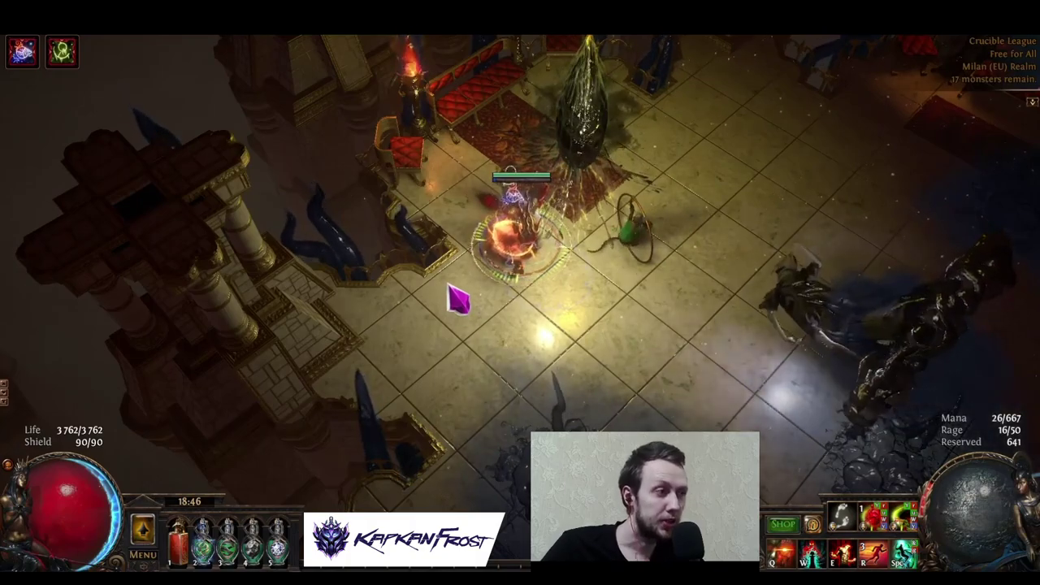
{"action": "key", "text": "i"}
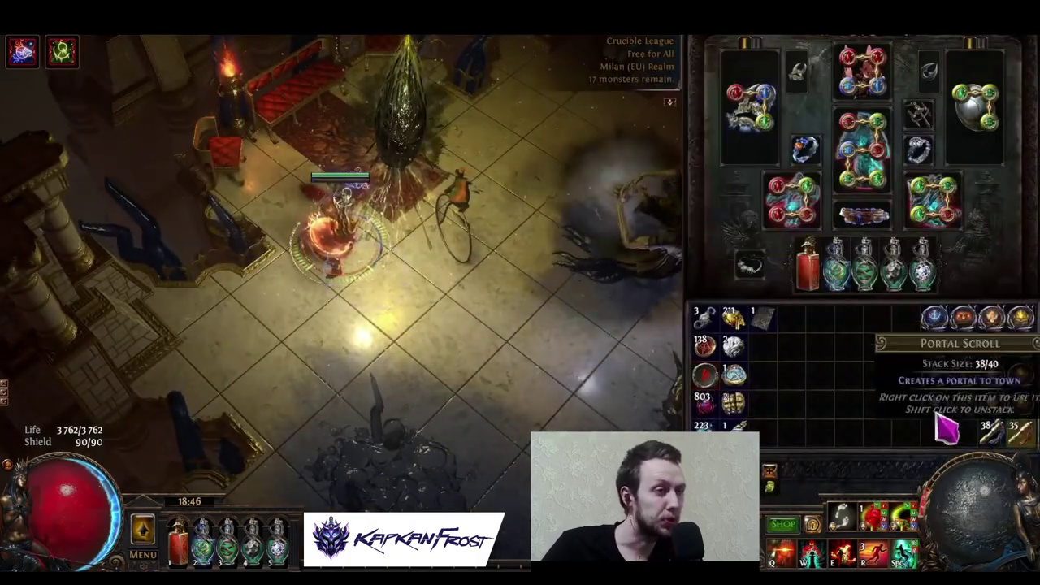
{"action": "key", "text": "i"}
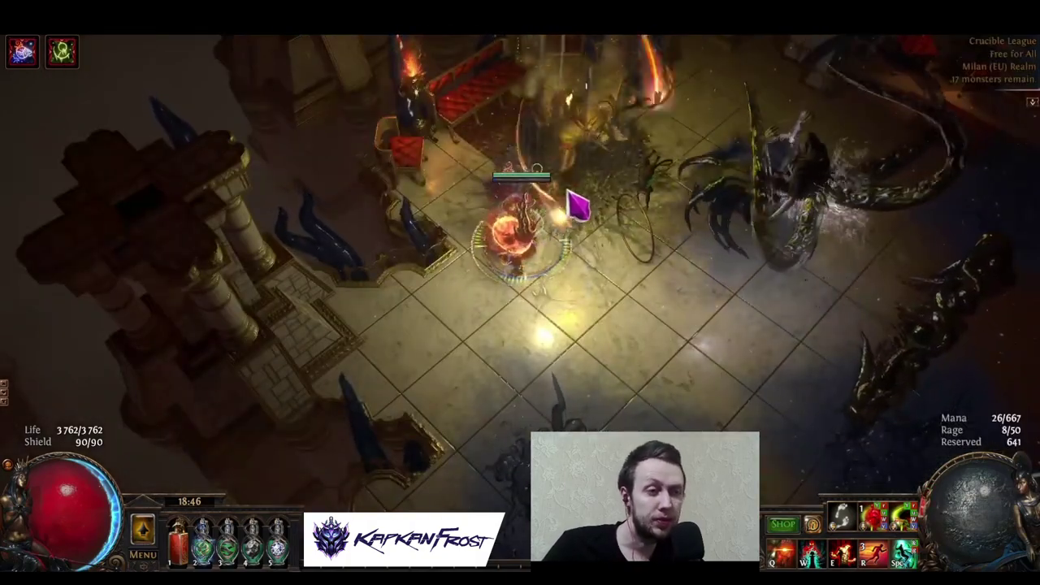
Attack the bosses in the arena while repositioning around the dark hazards on the floor
{"action": "key", "text": "q"}
{"action": "key", "text": "r"}
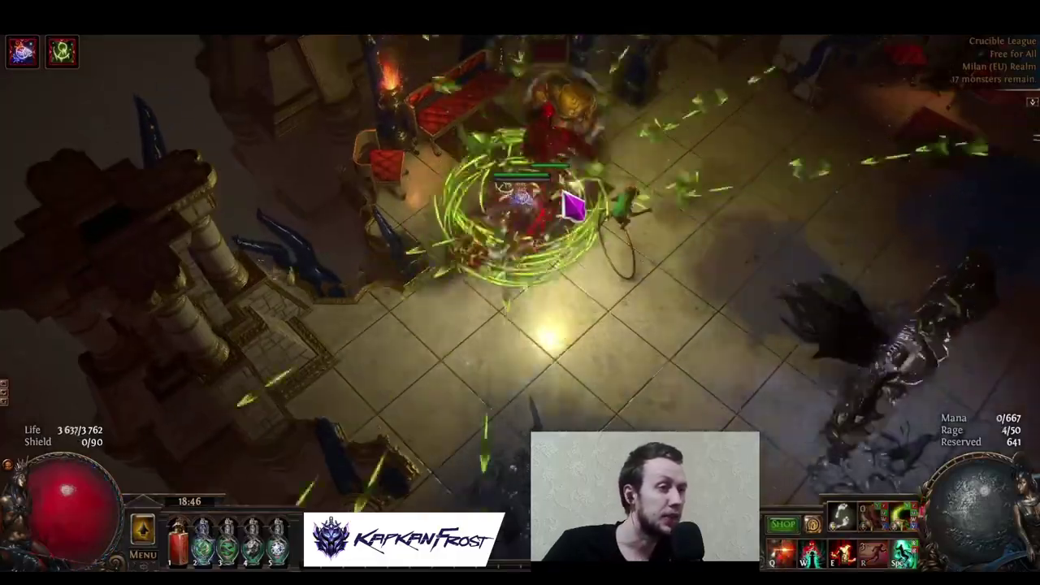
{"action": "left_click", "coordinate": [499, 236]}
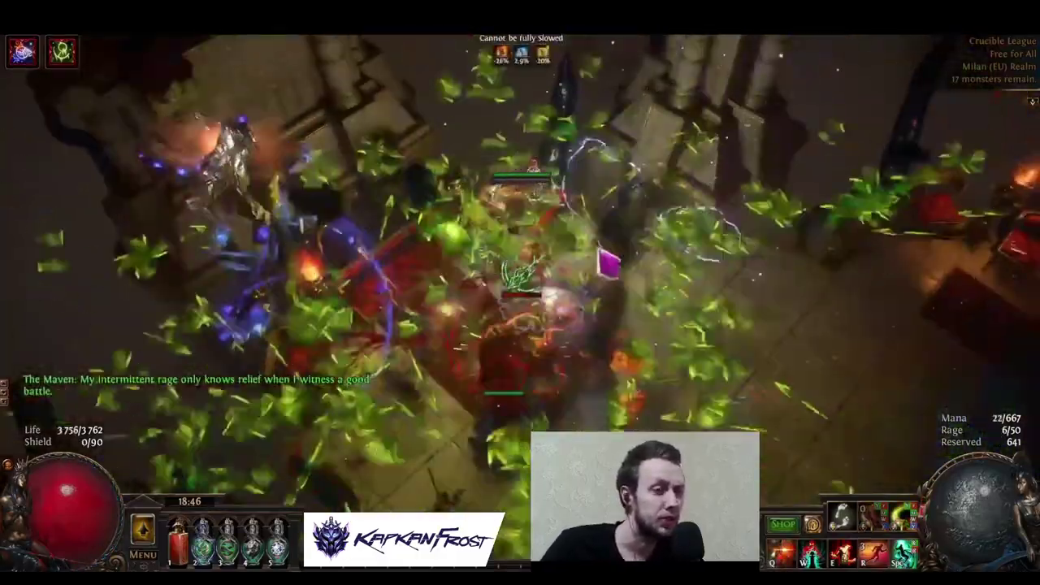
{"action": "left_click", "coordinate": [599, 253]}
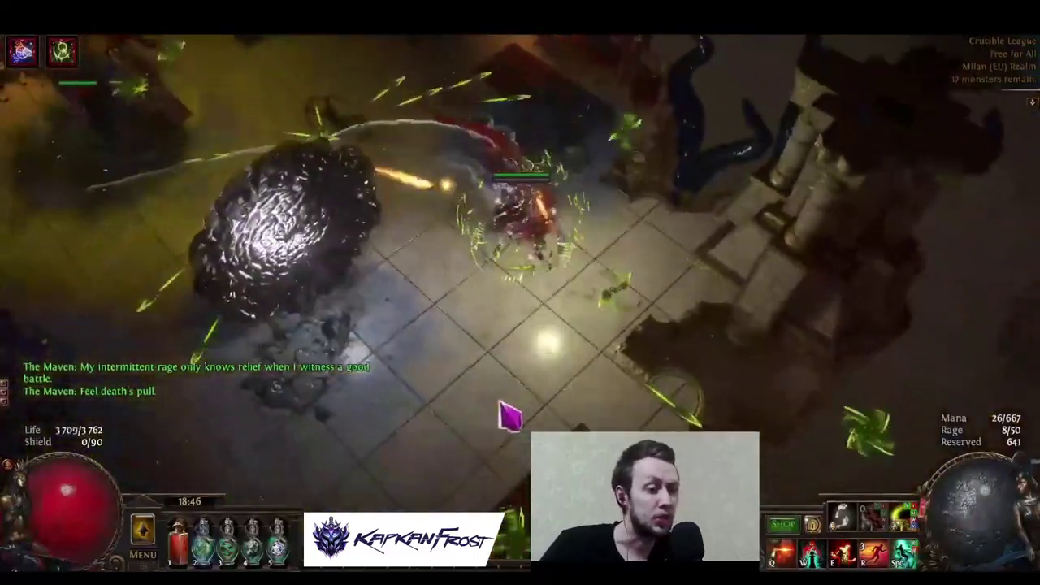
{"action": "left_click", "coordinate": [262, 301]}
{"action": "left_click", "coordinate": [622, 158]}
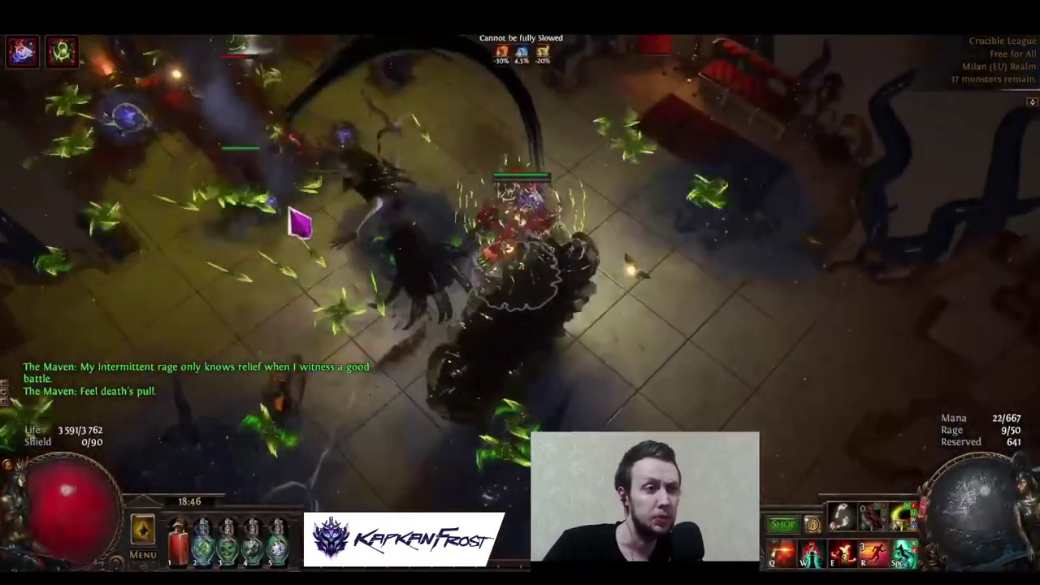
{"action": "left_click", "coordinate": [292, 212]}
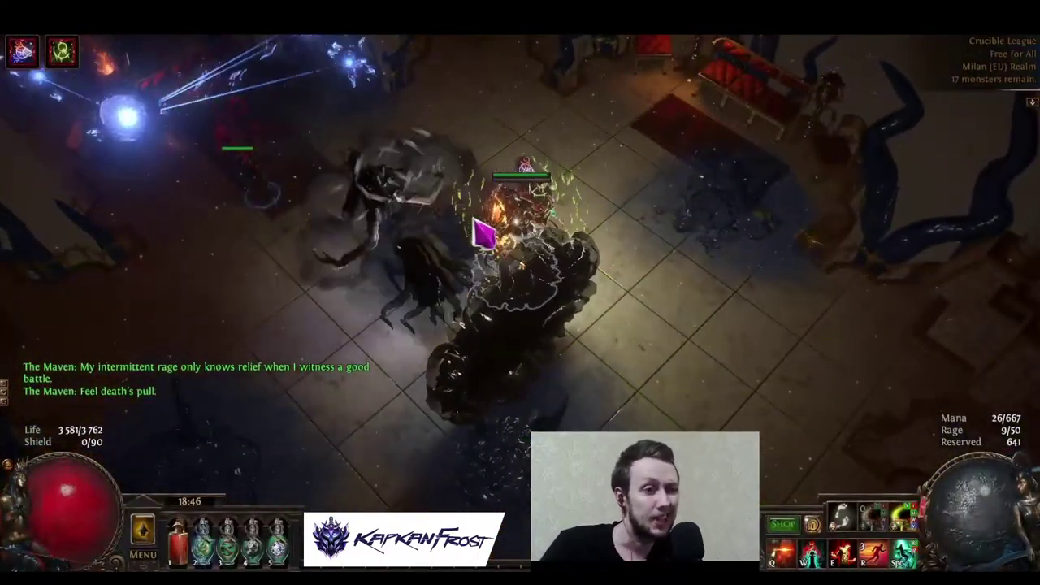
{"action": "left_click", "coordinate": [485, 233]}
{"action": "left_click", "coordinate": [325, 181]}
{"action": "left_click", "coordinate": [399, 309]}
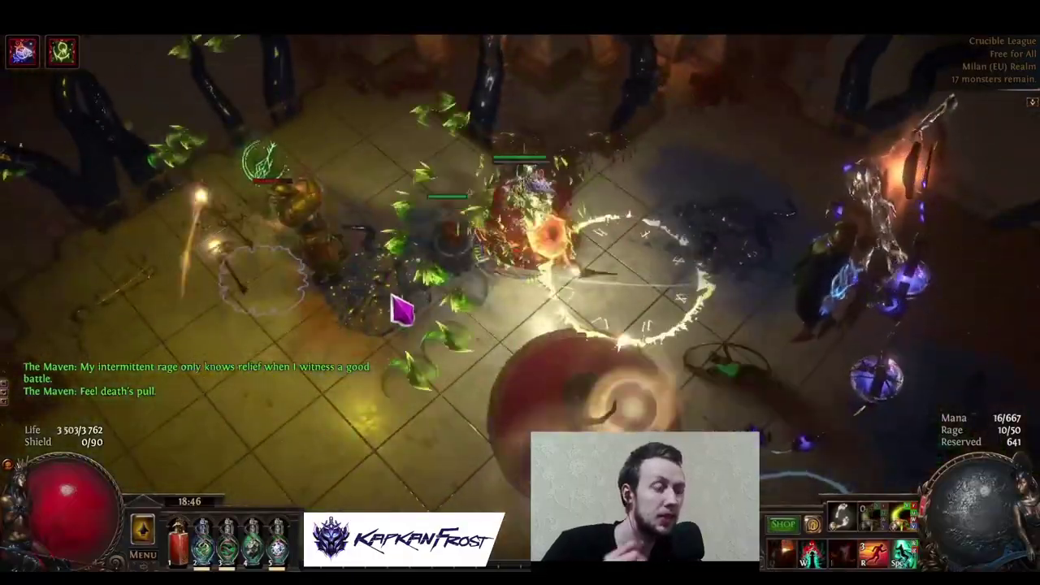
Defeat the remaining arena bosses, including The Purifier, while evading their area attacks
{"action": "left_click", "coordinate": [513, 295]}
{"action": "left_click", "coordinate": [558, 135]}
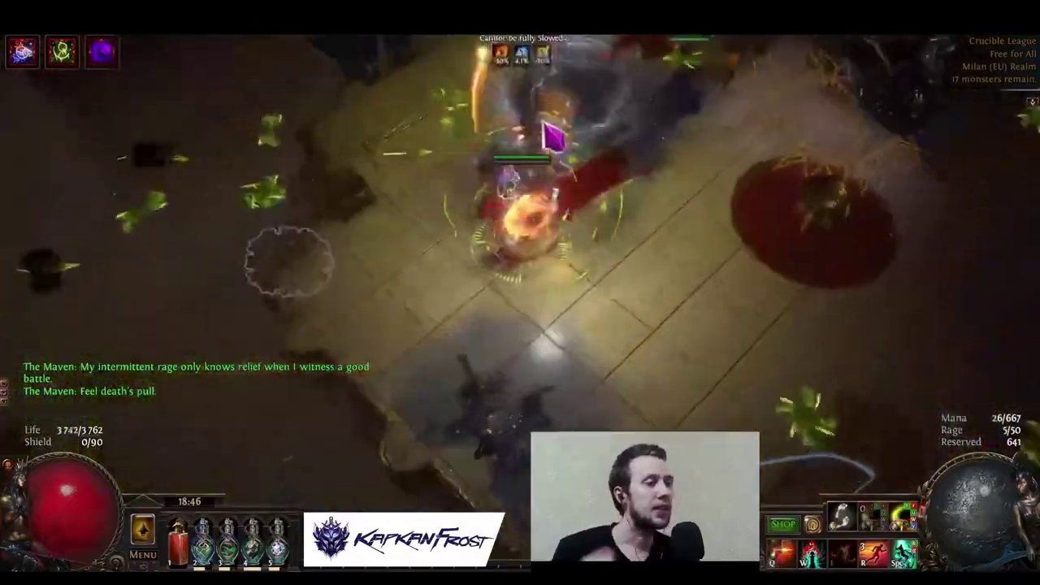
{"action": "left_click", "coordinate": [801, 301]}
{"action": "left_click", "coordinate": [430, 182]}
{"action": "left_click", "coordinate": [233, 193]}
{"action": "left_click", "coordinate": [528, 203]}
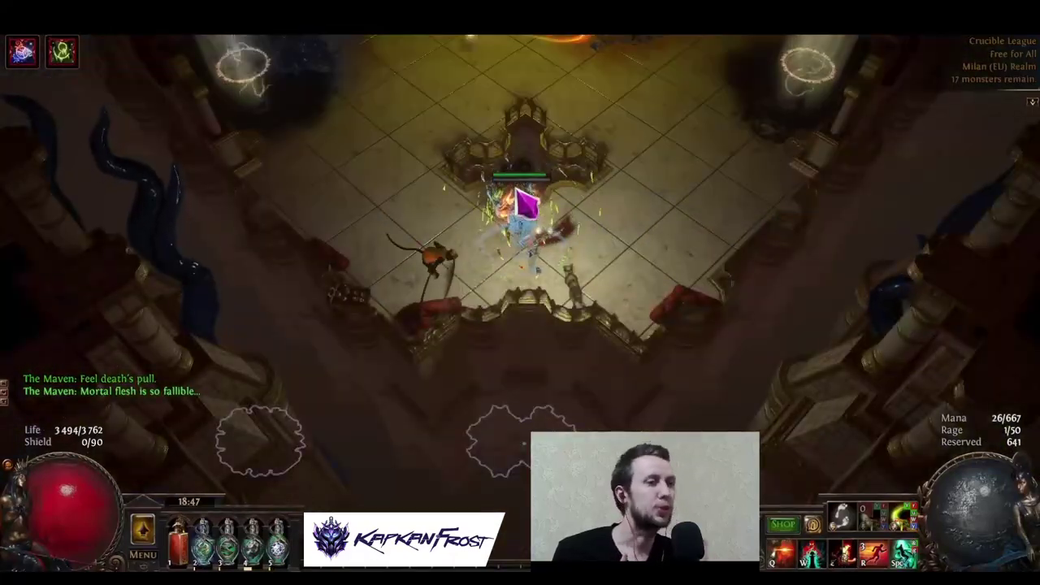
{"action": "left_click", "coordinate": [608, 105]}
{"action": "left_click", "coordinate": [609, 235]}
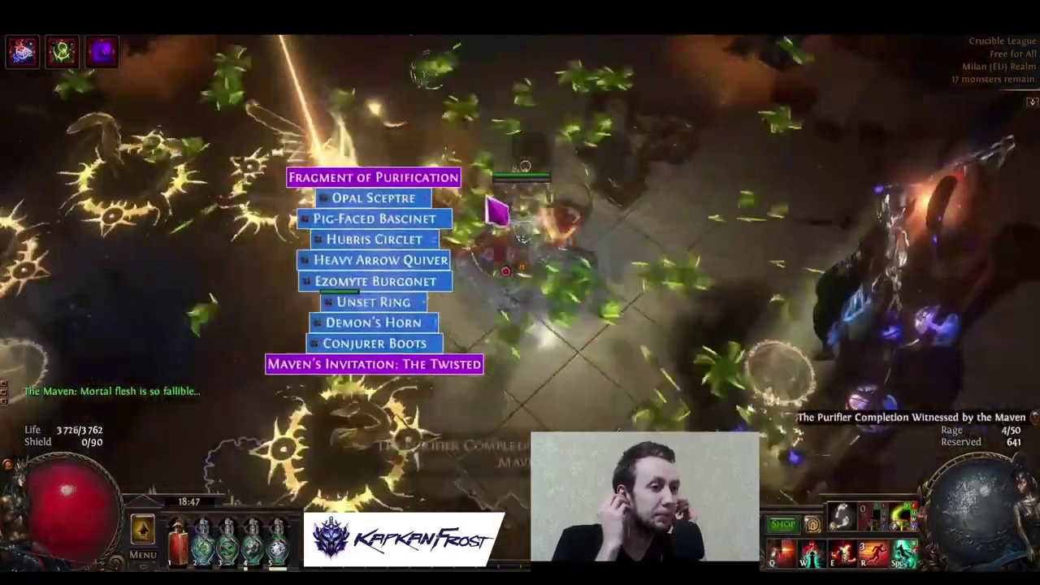
{"action": "left_click", "coordinate": [511, 288]}
{"action": "left_click", "coordinate": [595, 358]}
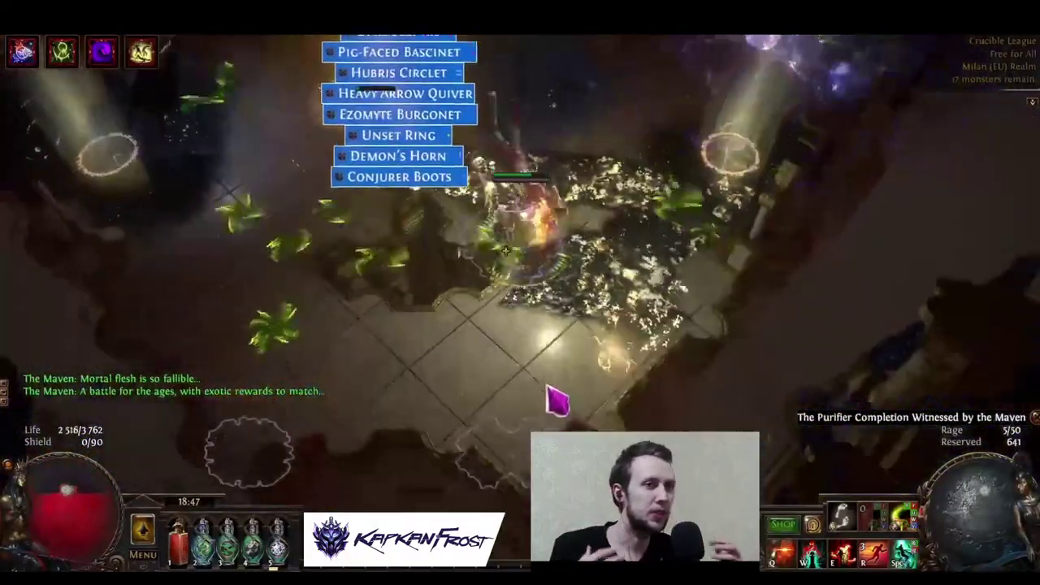
{"action": "left_click", "coordinate": [480, 269]}
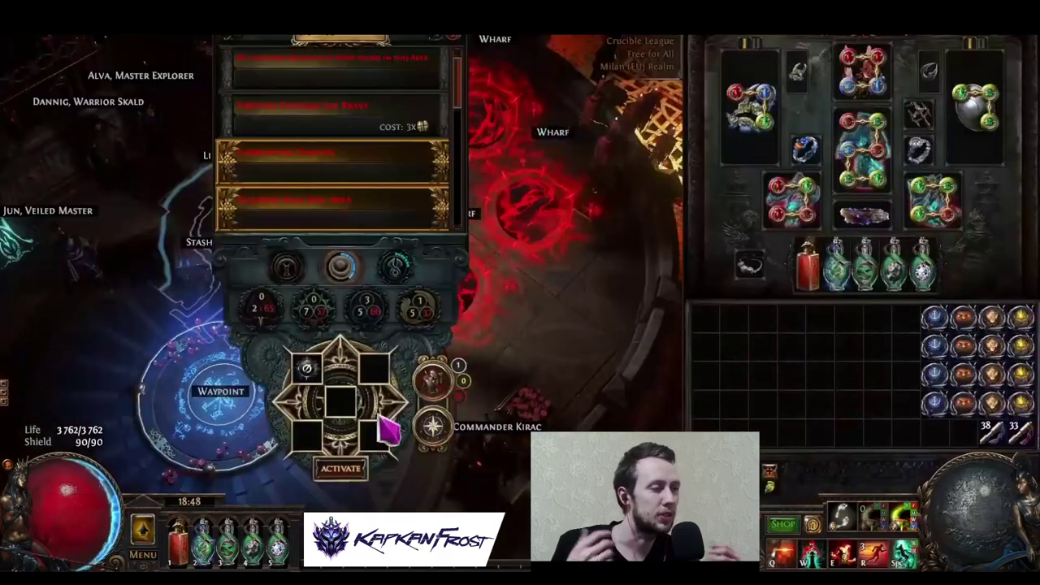
Activate Maven's Invitation: The Twisted in the map device and enter The Maven's Crucible
{"action": "left_click", "coordinate": [333, 400]}
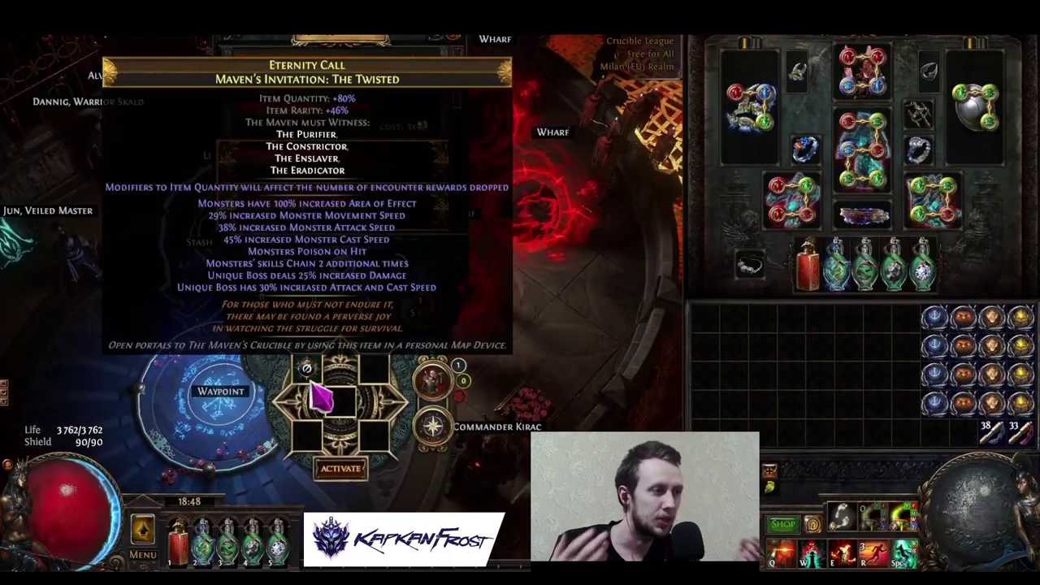
{"action": "left_click", "coordinate": [340, 471]}
{"action": "key", "text": "Escape"}
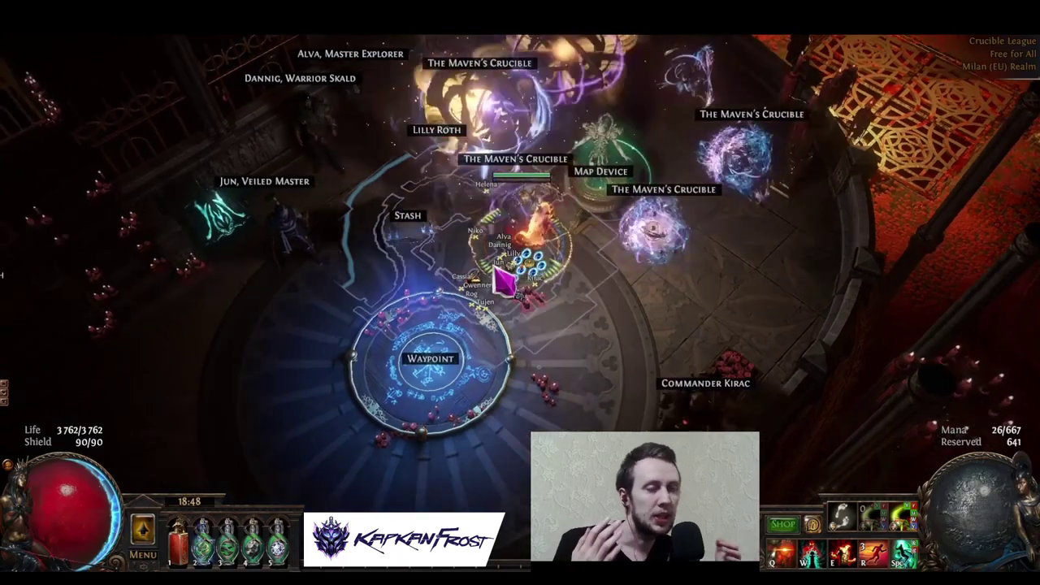
{"action": "left_click", "coordinate": [502, 283]}
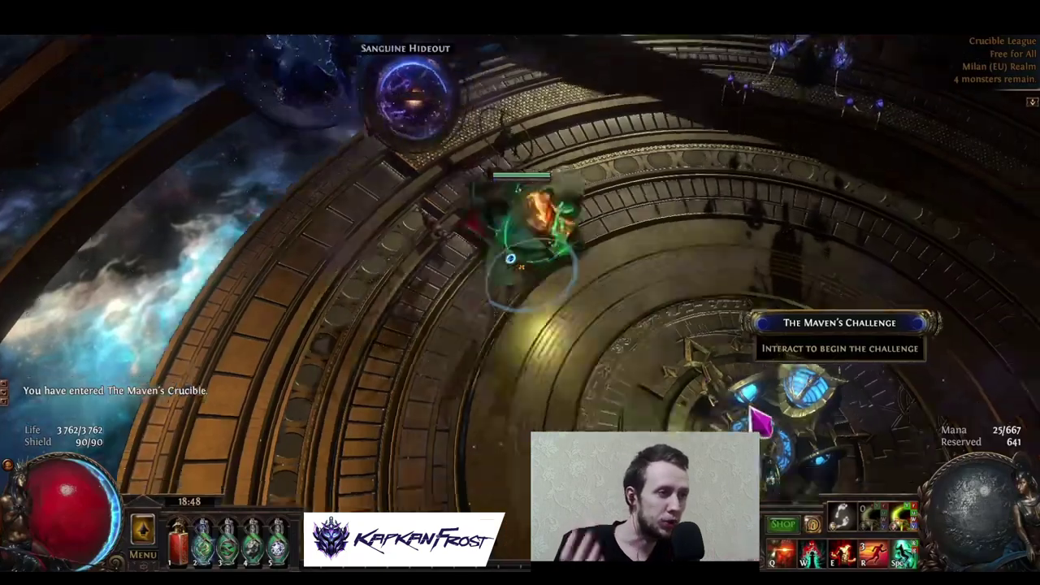
Begin The Maven's Challenge and defeat its bosses, using the second and third flasks during the fight
{"action": "left_click", "coordinate": [754, 417]}
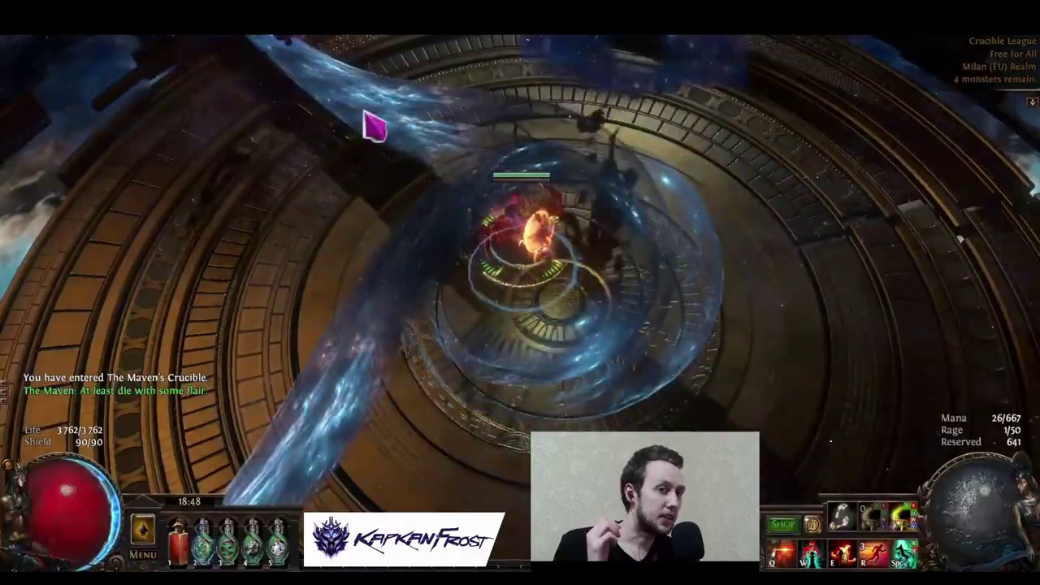
{"action": "key", "text": "q"}
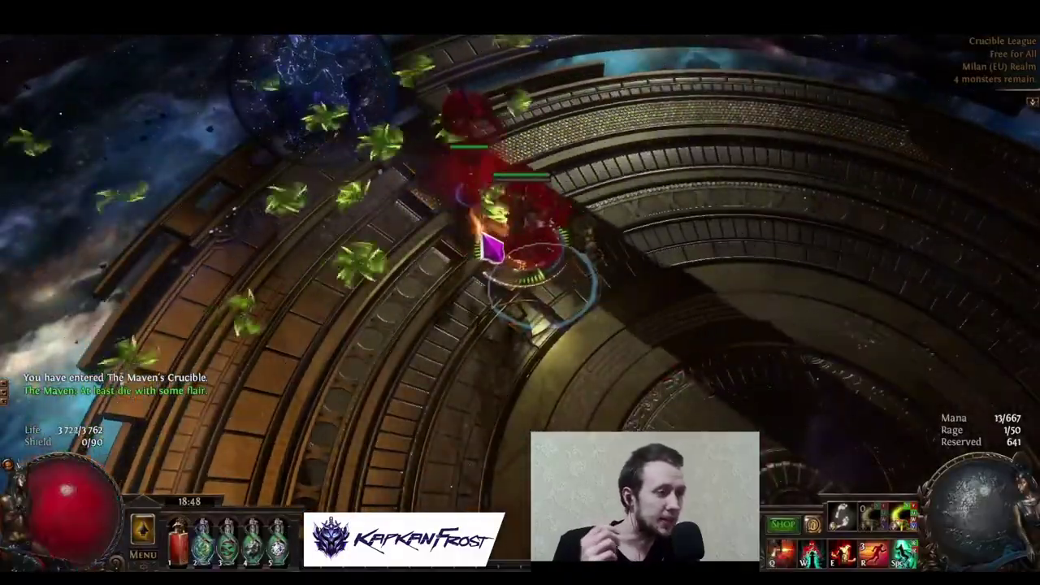
{"action": "key", "text": "2"}
{"action": "key", "text": "3"}
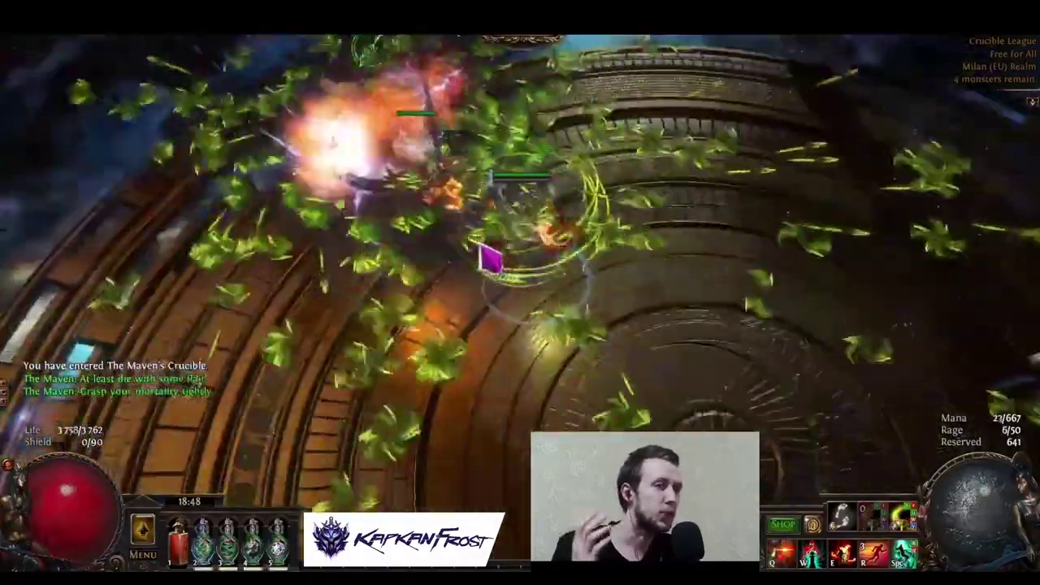
{"action": "left_click", "coordinate": [549, 424]}
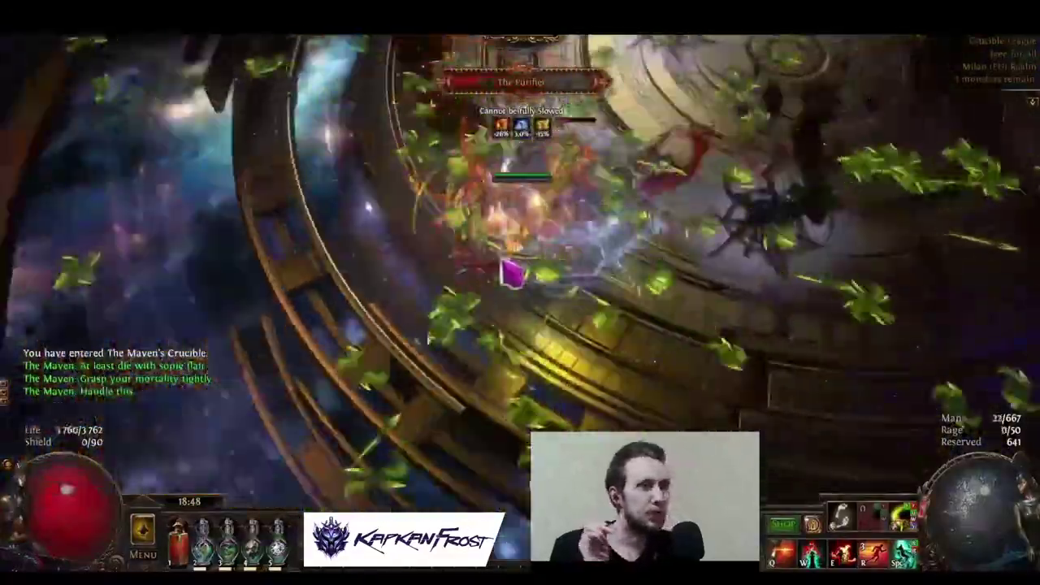
{"action": "left_click", "coordinate": [533, 274]}
{"action": "key", "text": "q"}
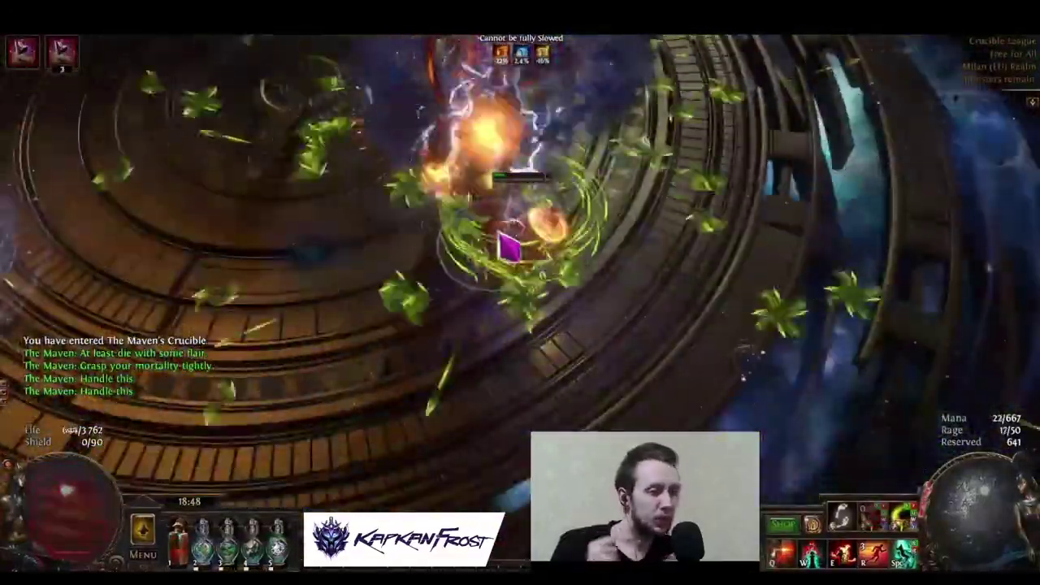
{"action": "left_click", "coordinate": [508, 246]}
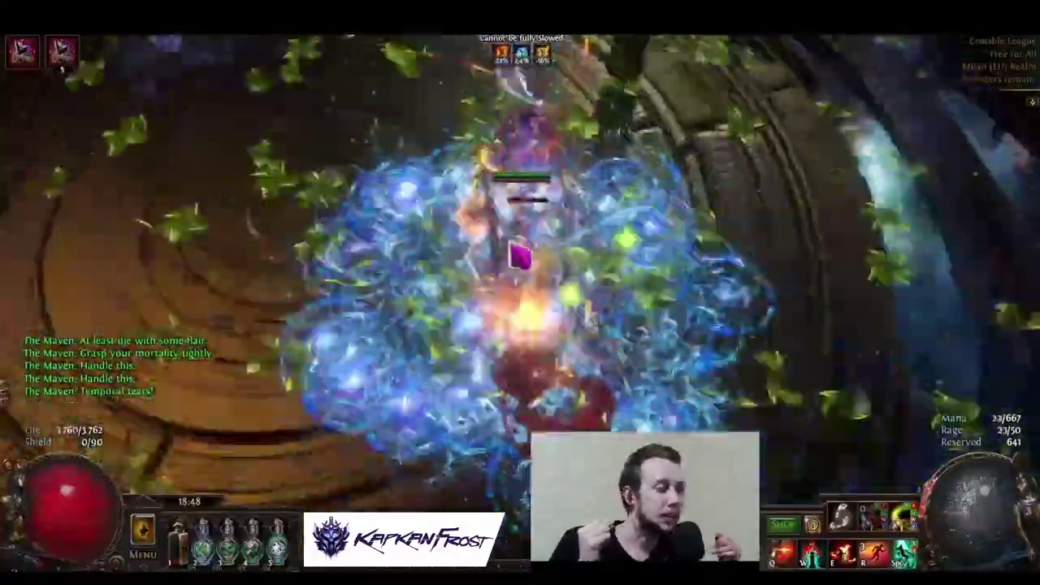
{"action": "left_click", "coordinate": [520, 256]}
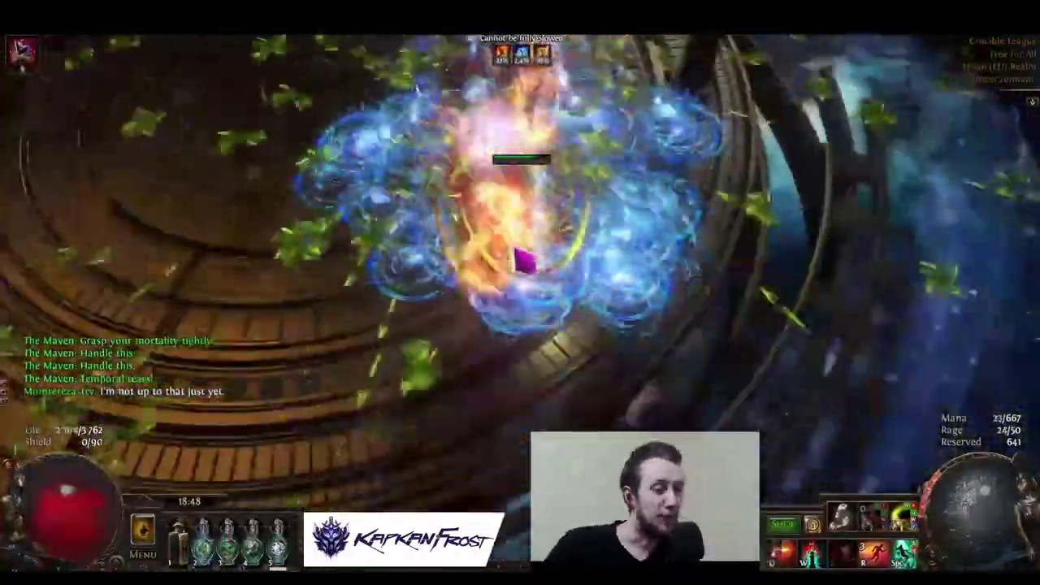
{"action": "left_click", "coordinate": [524, 239]}
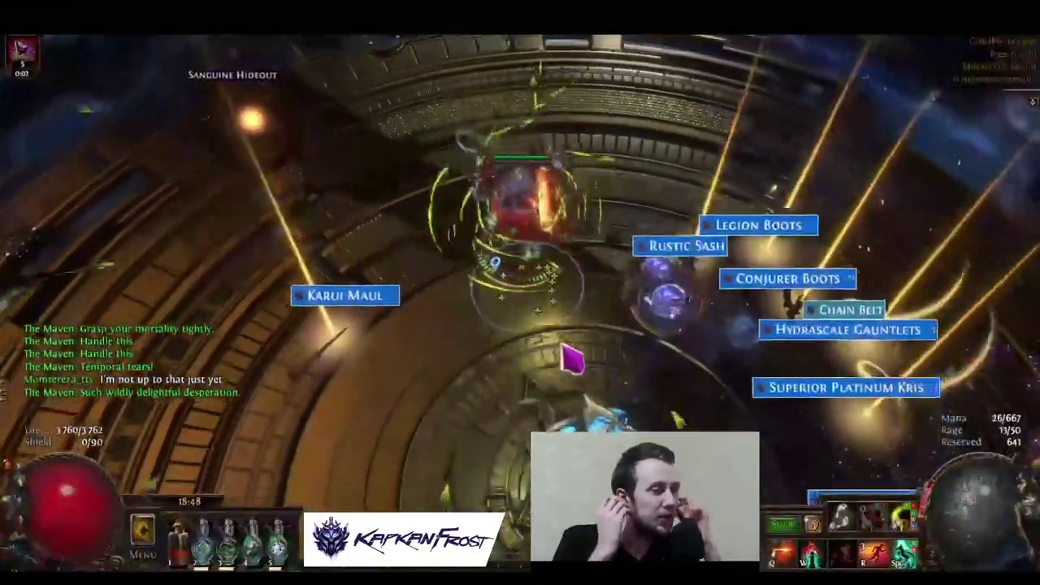
Collect the 5x Crescent Splinter and the Orb of Unmaking from the dropped loot
{"action": "left_click", "coordinate": [569, 360]}
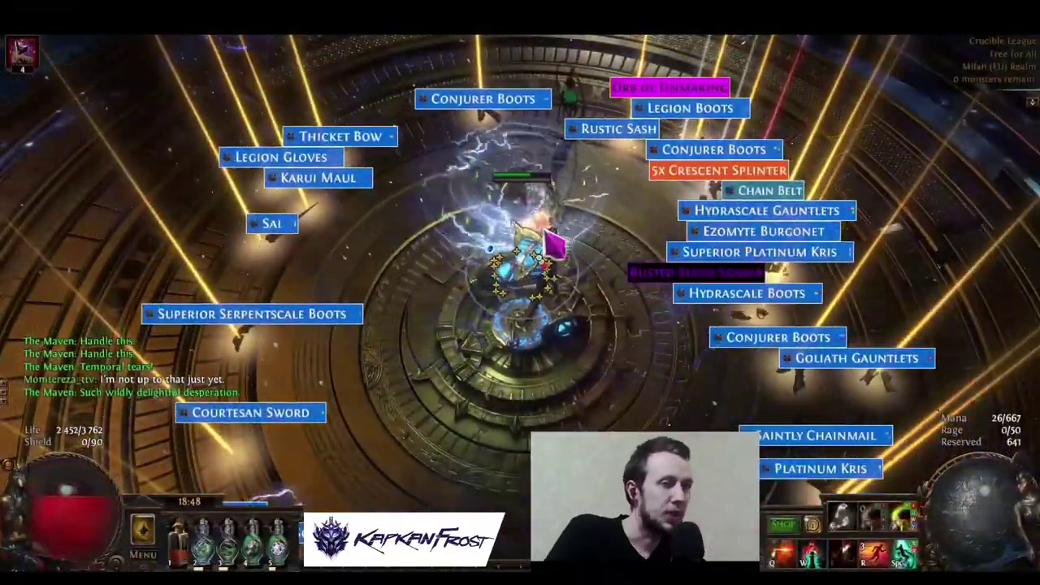
{"action": "left_click", "coordinate": [555, 241]}
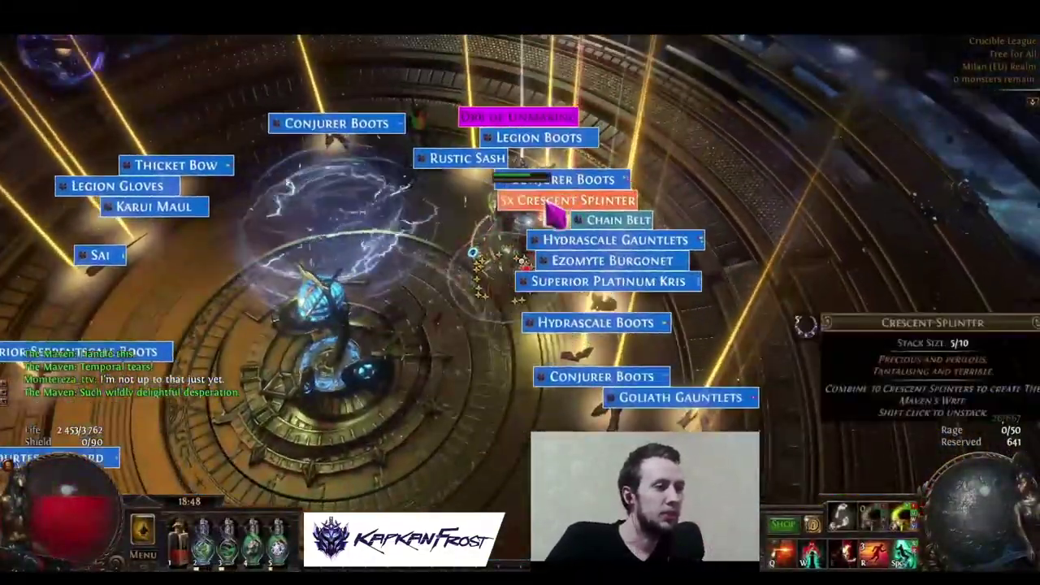
{"action": "left_click", "coordinate": [555, 213]}
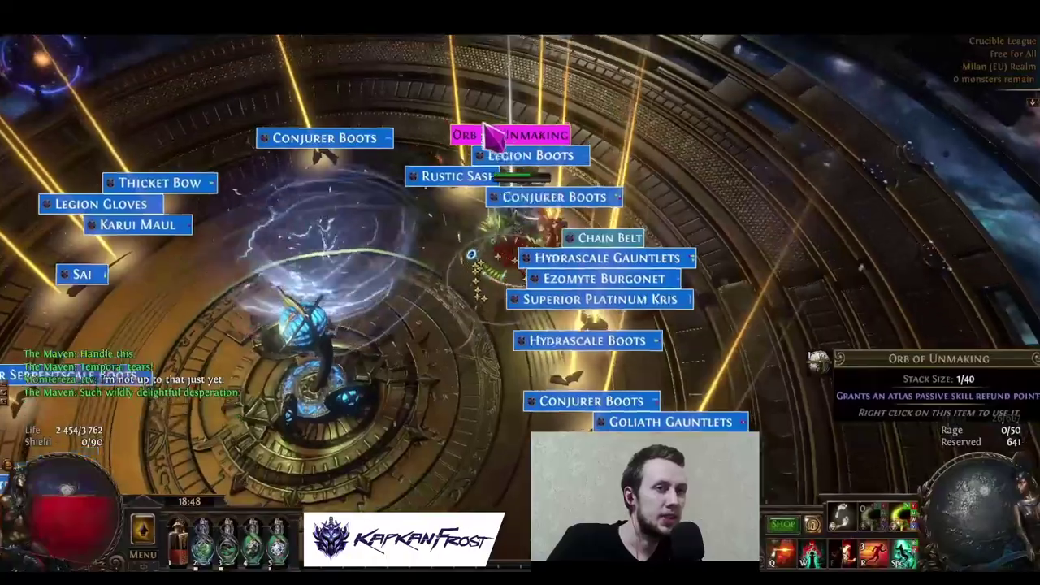
{"action": "left_click", "coordinate": [517, 130]}
{"action": "left_click", "coordinate": [464, 360]}
{"action": "left_click", "coordinate": [496, 218]}
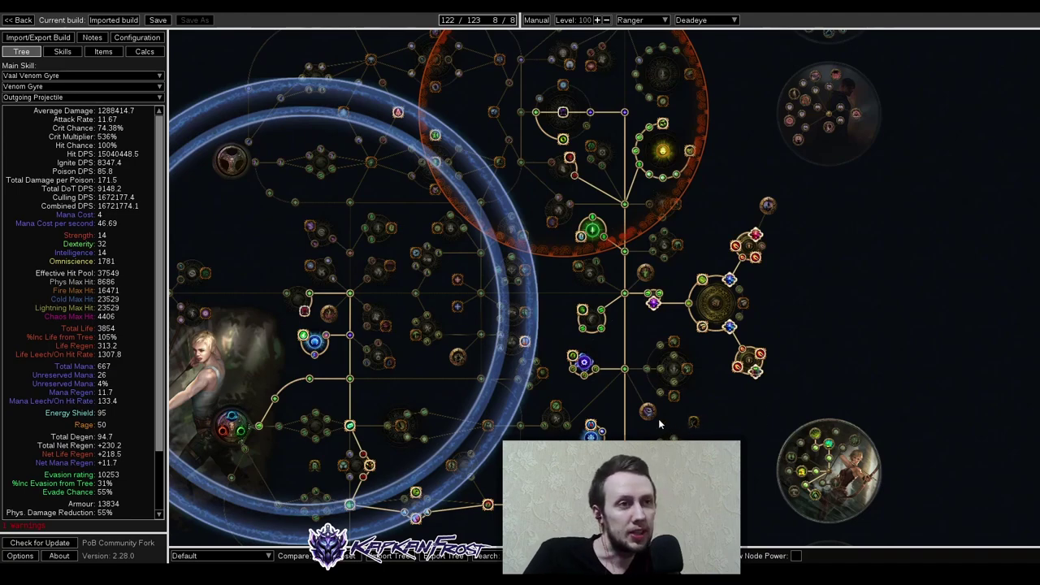
In Path of Building, examine the Vaal Venom Gyre build's damage, life, evasion, armour and resistance figures beside the passive tree
{"action": "left_click_drag", "start_coordinate": [709, 433], "coordinate": [739, 400]}
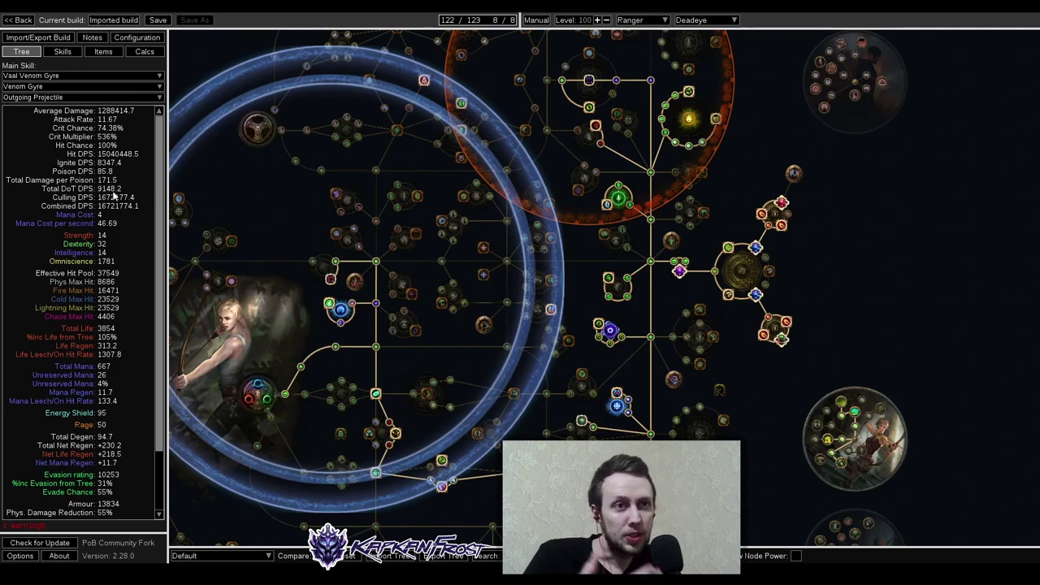
{"action": "scroll", "coordinate": [120, 222], "scroll_direction": "down", "scroll_amount": 2}
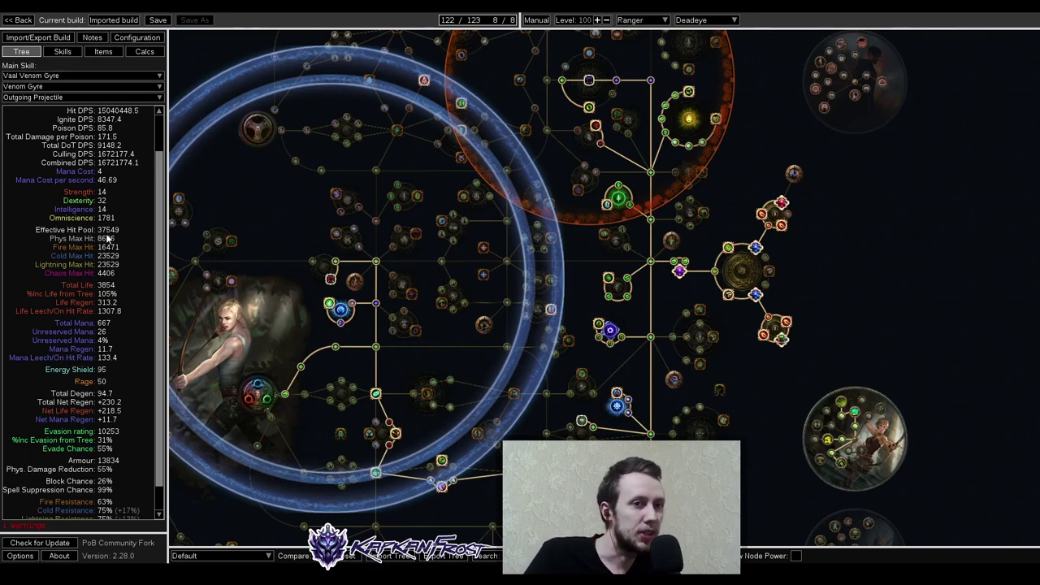
{"action": "scroll", "coordinate": [108, 236], "scroll_direction": "down", "scroll_amount": 1}
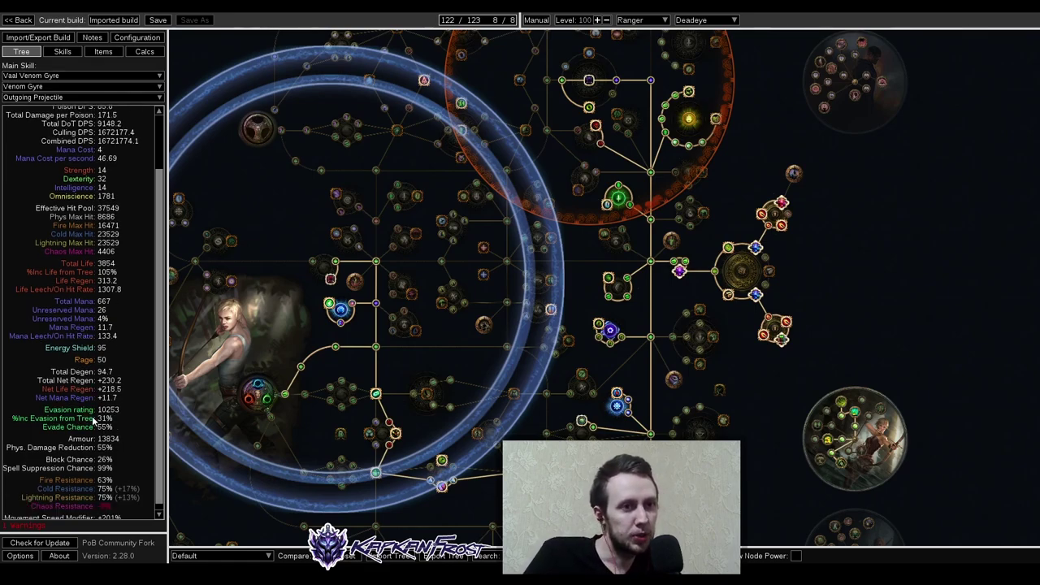
{"action": "scroll", "coordinate": [110, 416], "scroll_direction": "up", "scroll_amount": 3}
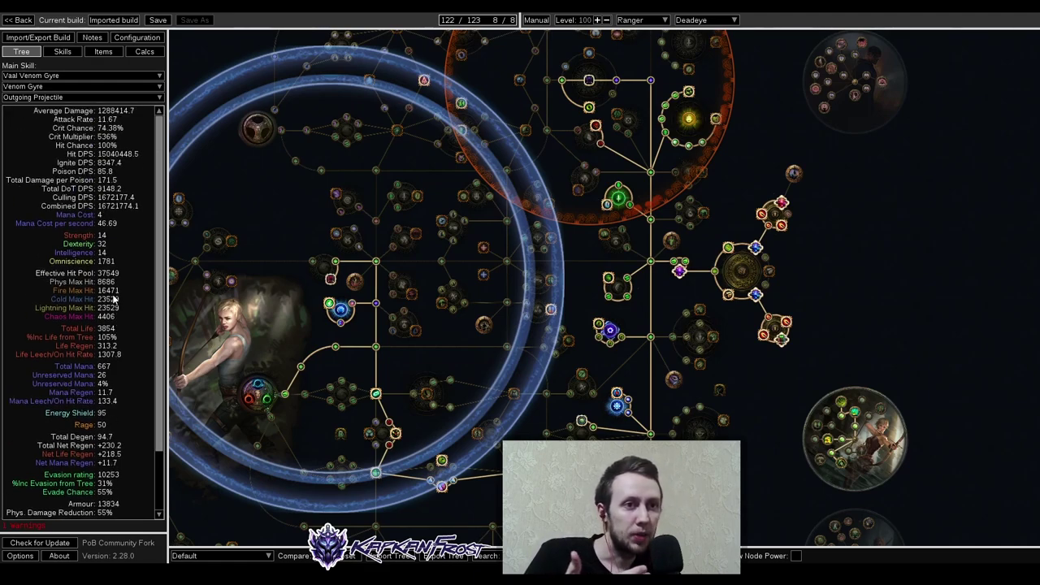
{"action": "scroll", "coordinate": [121, 323], "scroll_direction": "down", "scroll_amount": 1}
{"action": "scroll", "coordinate": [120, 323], "scroll_direction": "down", "scroll_amount": 1}
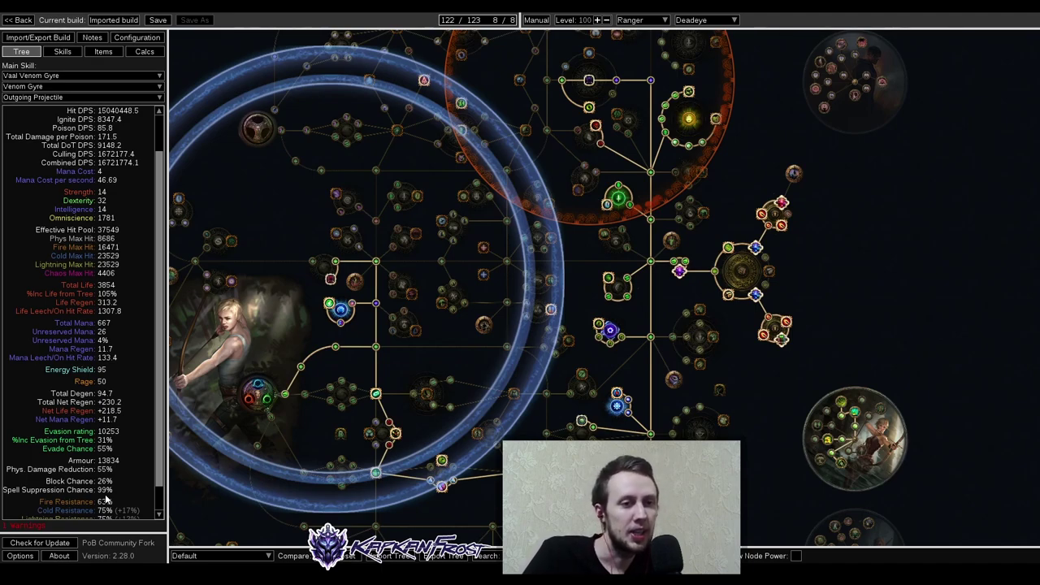
{"action": "scroll", "coordinate": [111, 471], "scroll_direction": "up", "scroll_amount": 2}
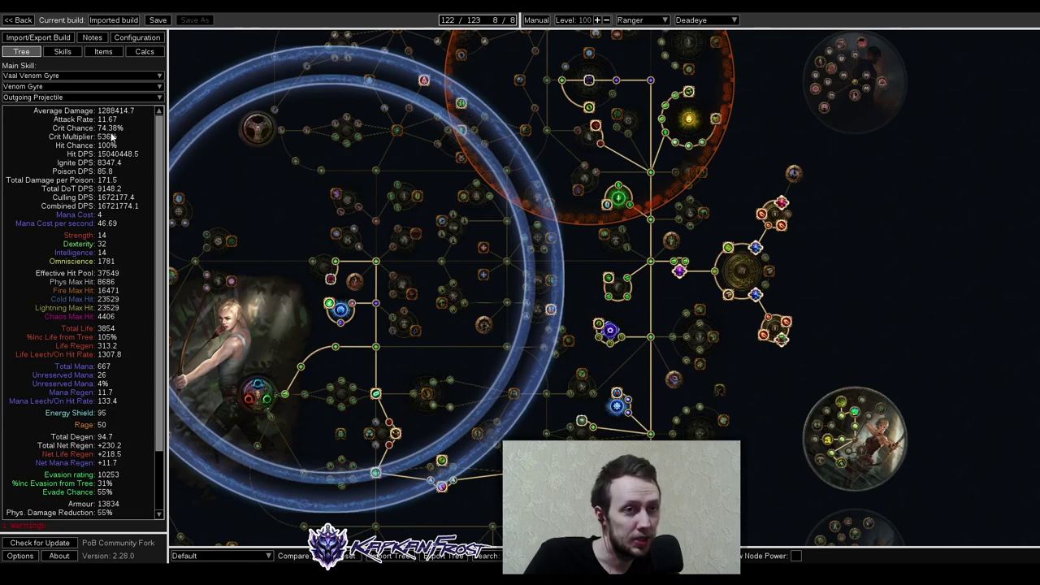
Inspect the equipped Crystallised Omniscience amulet among the build's items and return to the passive tree around the Ranger start
{"action": "left_click", "coordinate": [103, 53]}
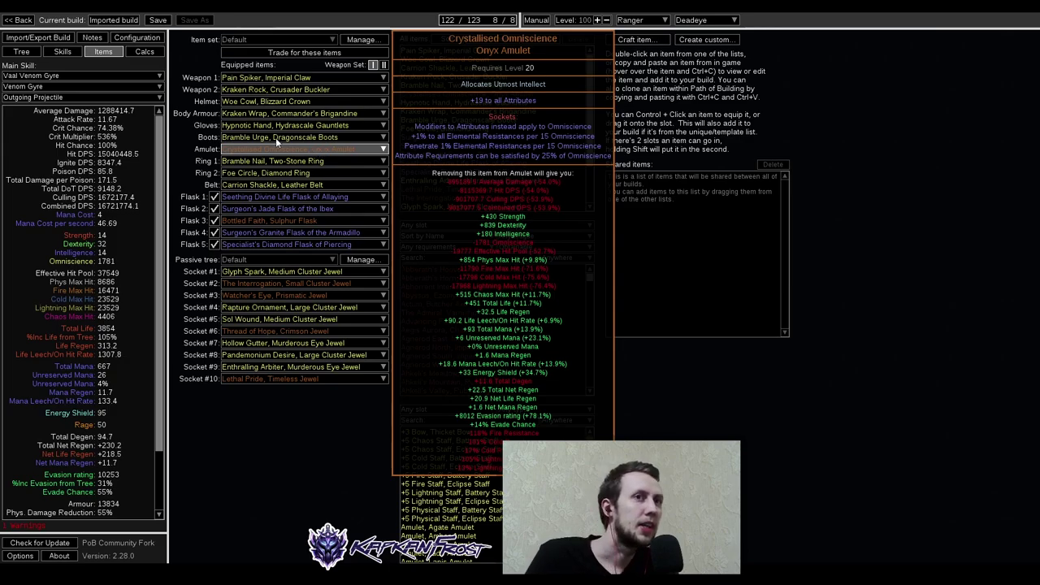
{"action": "left_click", "coordinate": [32, 54]}
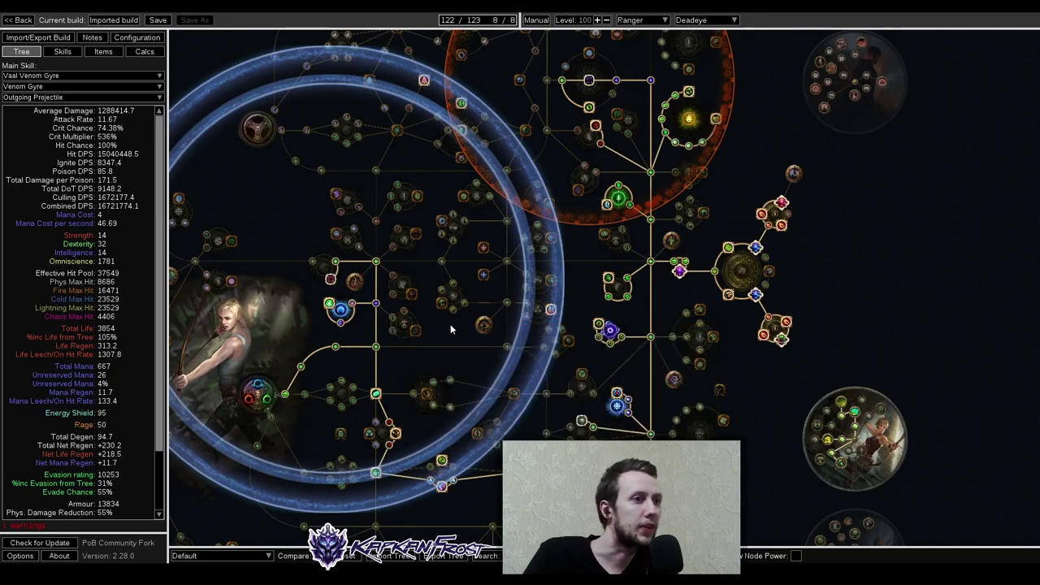
{"action": "left_click_drag", "start_coordinate": [452, 328], "coordinate": [517, 222]}
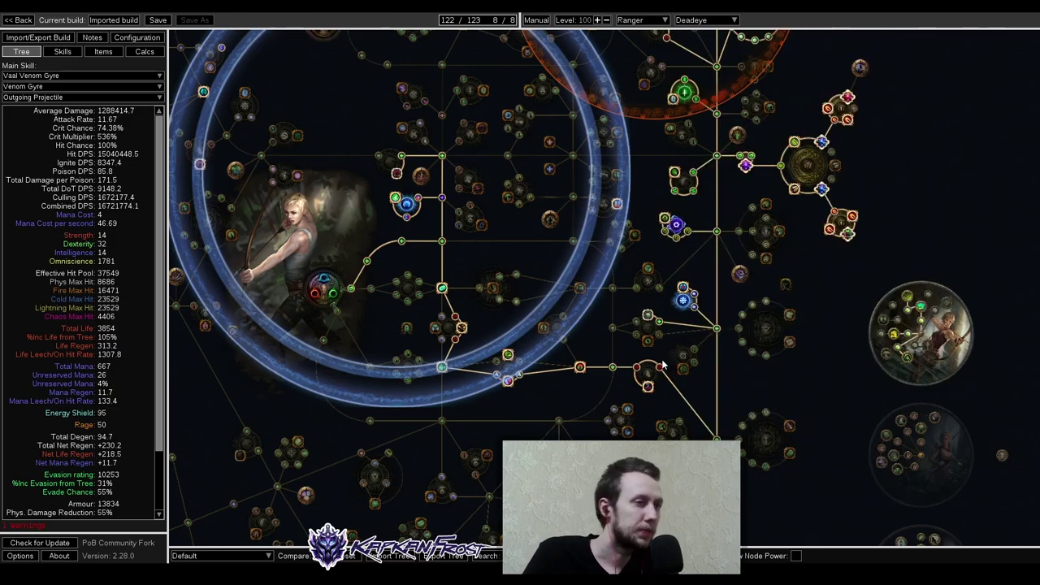
{"action": "scroll", "coordinate": [491, 281], "scroll_direction": "up", "scroll_amount": 3}
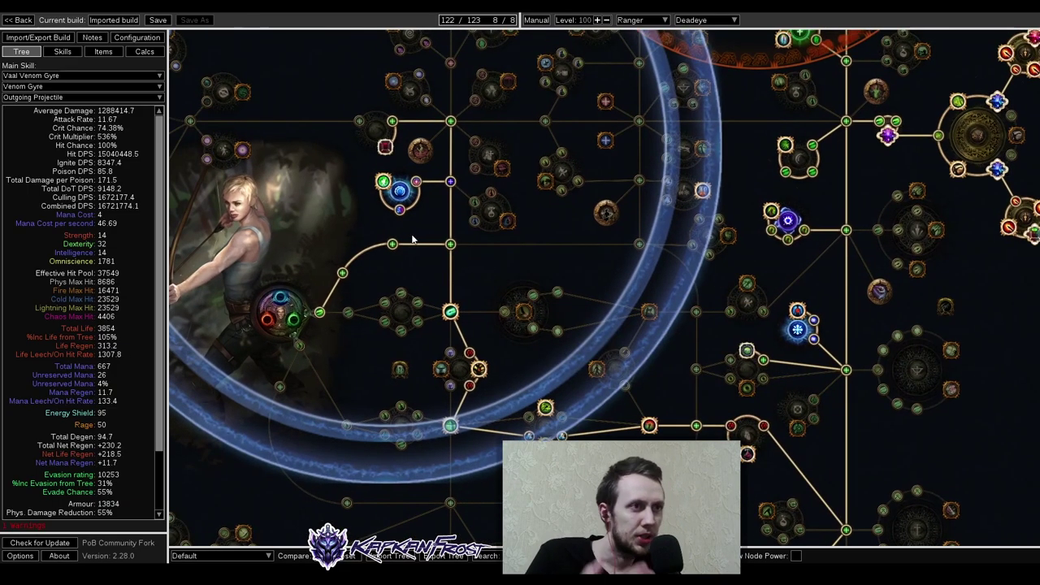
{"action": "scroll", "coordinate": [353, 292], "scroll_direction": "down", "scroll_amount": 3}
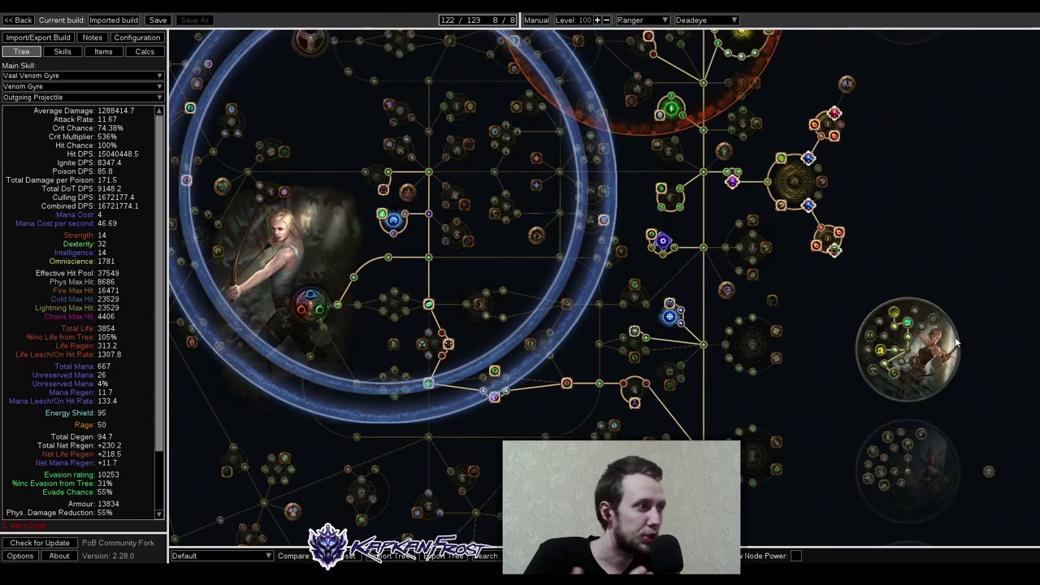
Examine the Deadeye ascendancy notables Ricochet, Endless Munitions, Gathering Winds and Focal Point
{"action": "scroll", "coordinate": [890, 400], "scroll_direction": "up", "scroll_amount": 3}
{"action": "left_click_drag", "start_coordinate": [889, 399], "coordinate": [726, 390]}
{"action": "scroll", "coordinate": [727, 390], "scroll_direction": "up", "scroll_amount": 2}
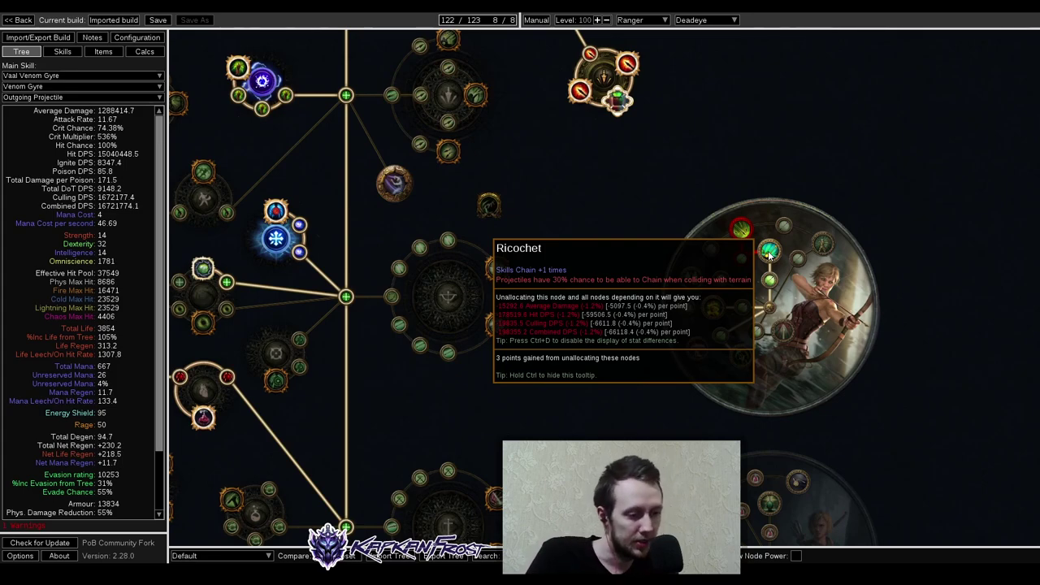
{"action": "scroll", "coordinate": [587, 399], "scroll_direction": "down", "scroll_amount": 2}
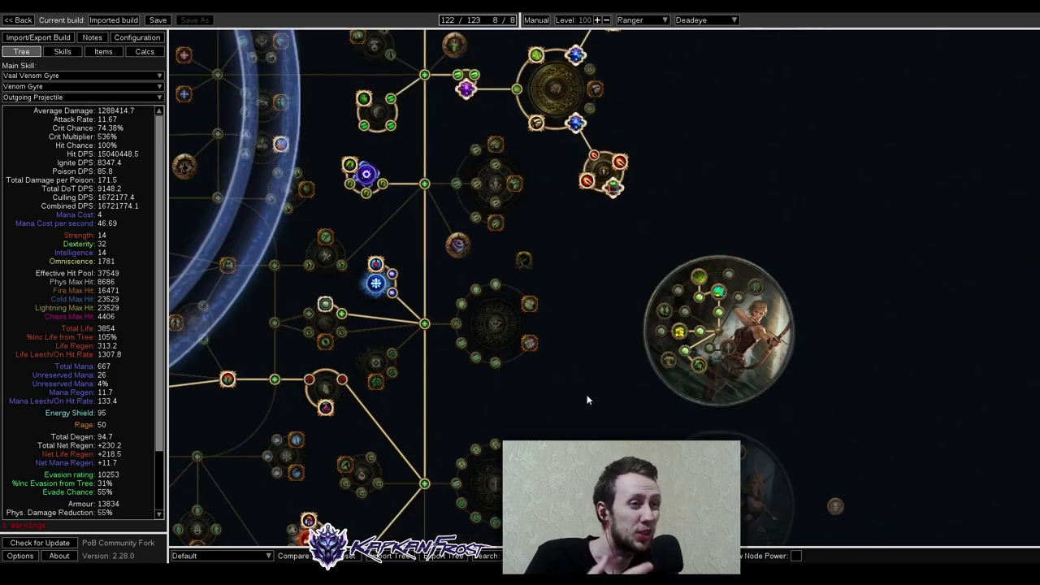
{"action": "mouse_move", "coordinate": [697, 281]}
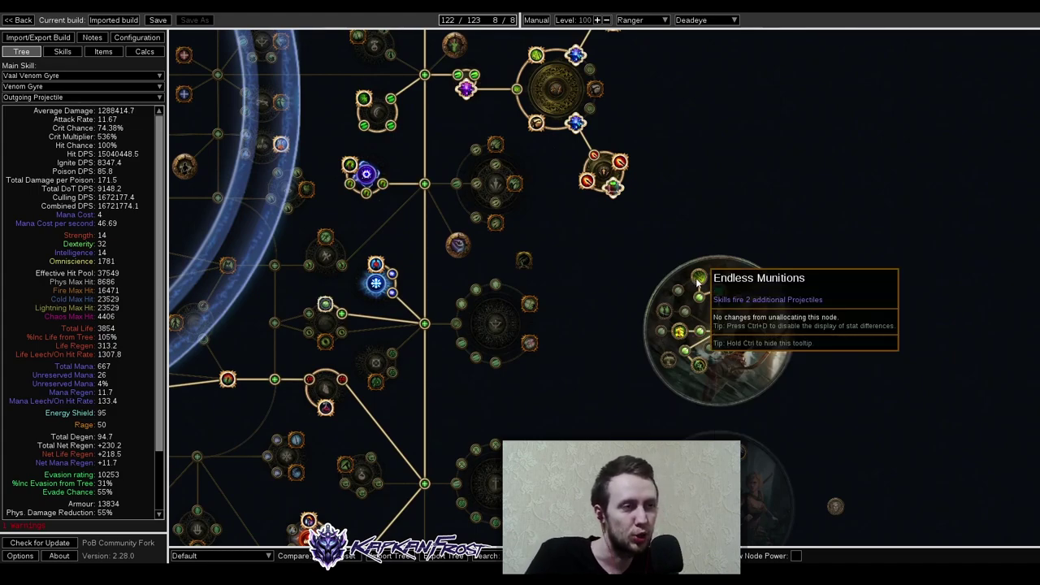
{"action": "mouse_move", "coordinate": [681, 331]}
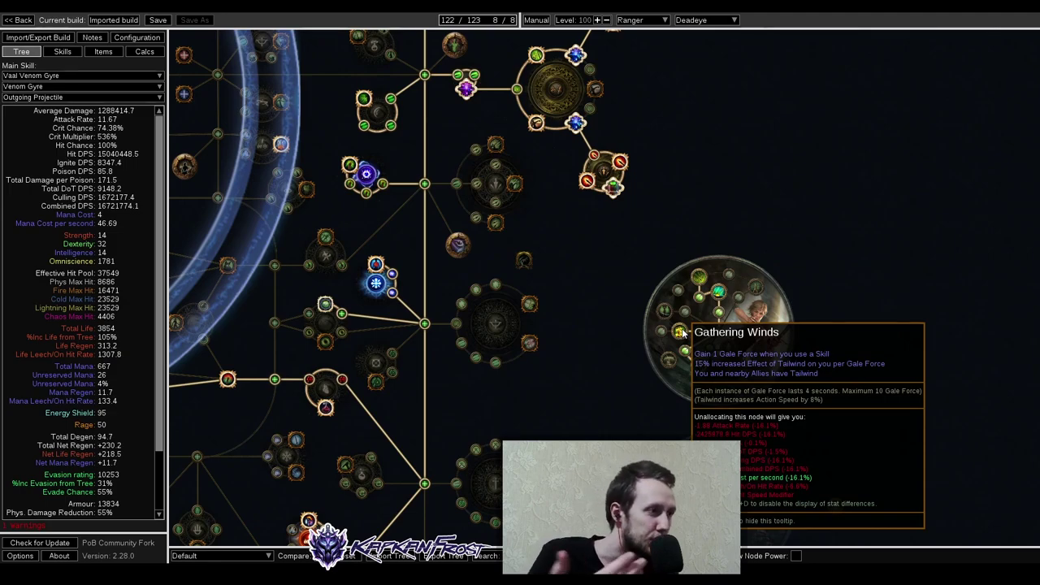
{"action": "mouse_move", "coordinate": [701, 365]}
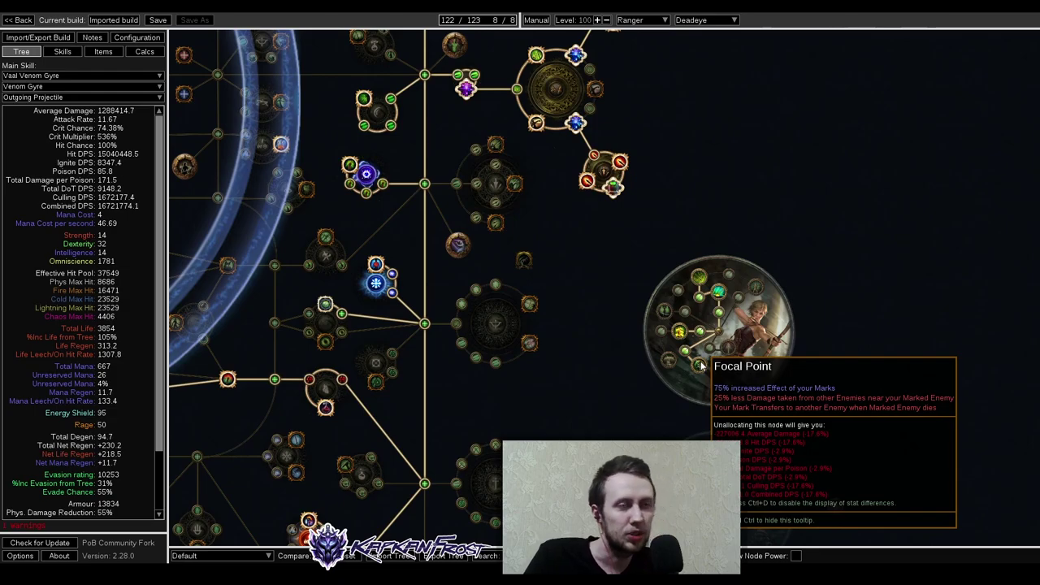
{"action": "scroll", "coordinate": [609, 408], "scroll_direction": "down", "scroll_amount": 1}
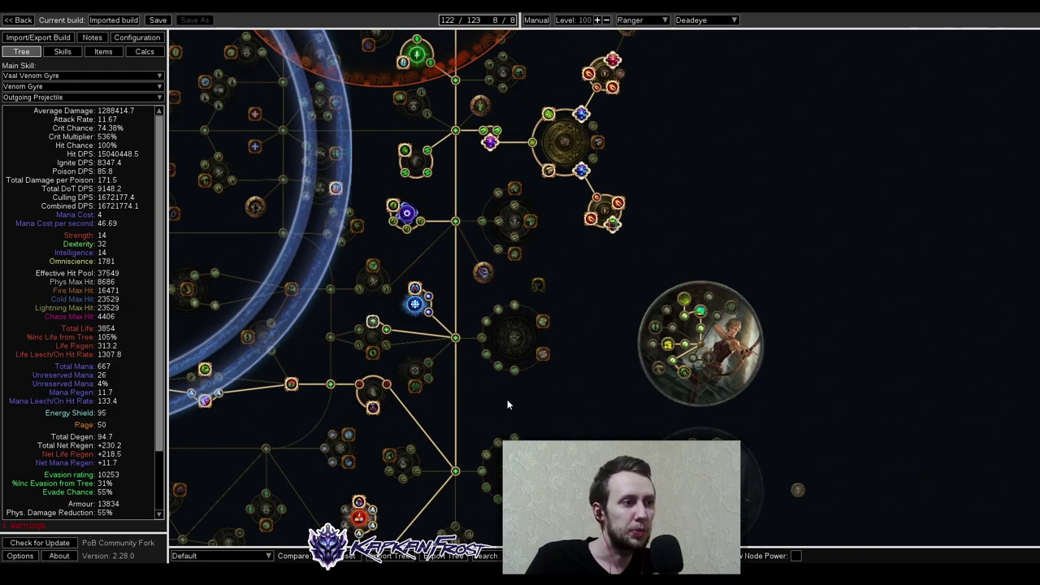
Look over the equipped items and inspect the Vengeant Cascade notable on the passive tree
{"action": "left_click", "coordinate": [101, 52]}
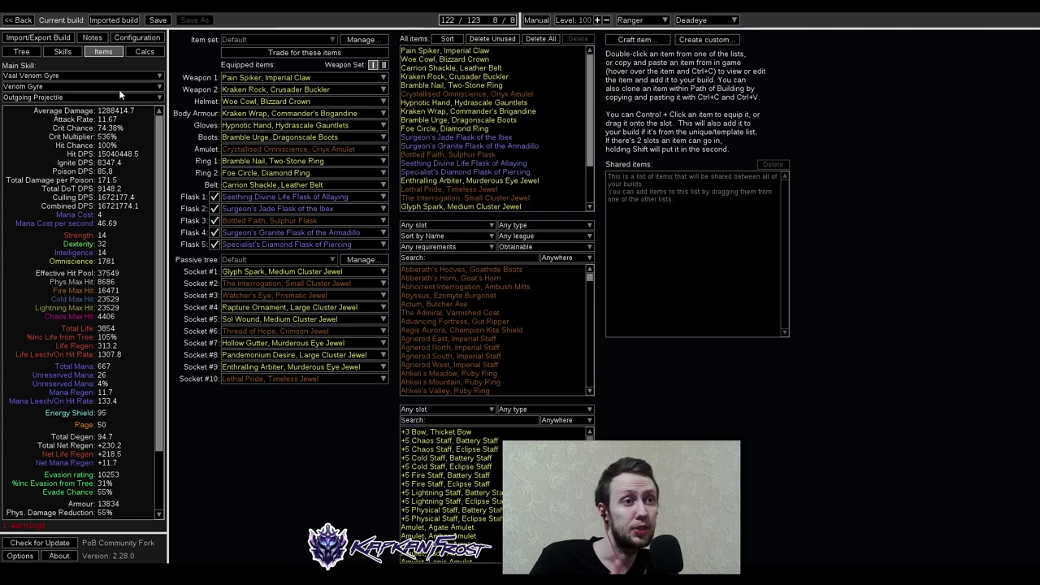
{"action": "left_click", "coordinate": [21, 51]}
{"action": "scroll", "coordinate": [537, 355], "scroll_direction": "up", "scroll_amount": 2}
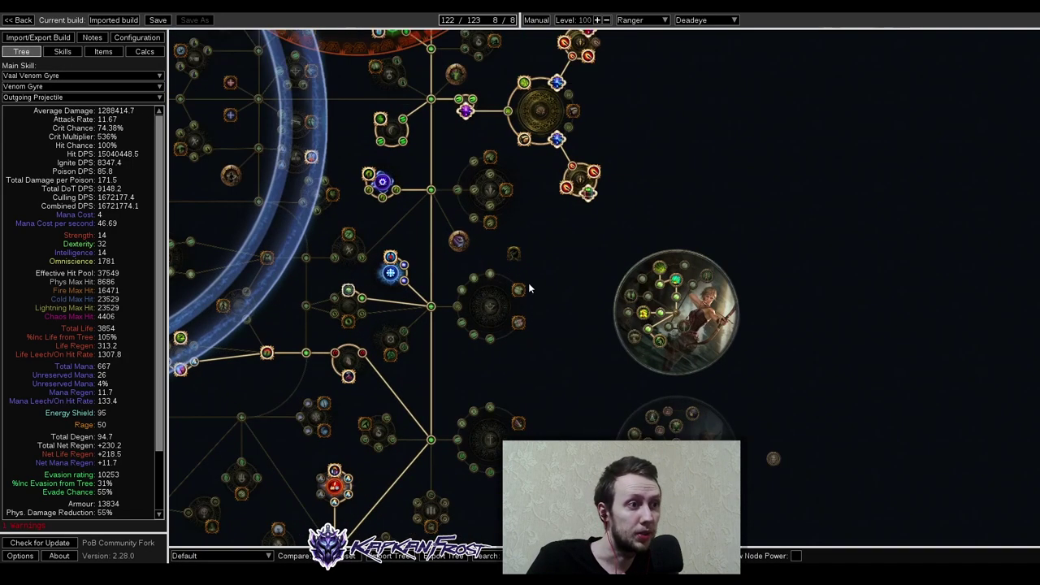
{"action": "mouse_move", "coordinate": [516, 260]}
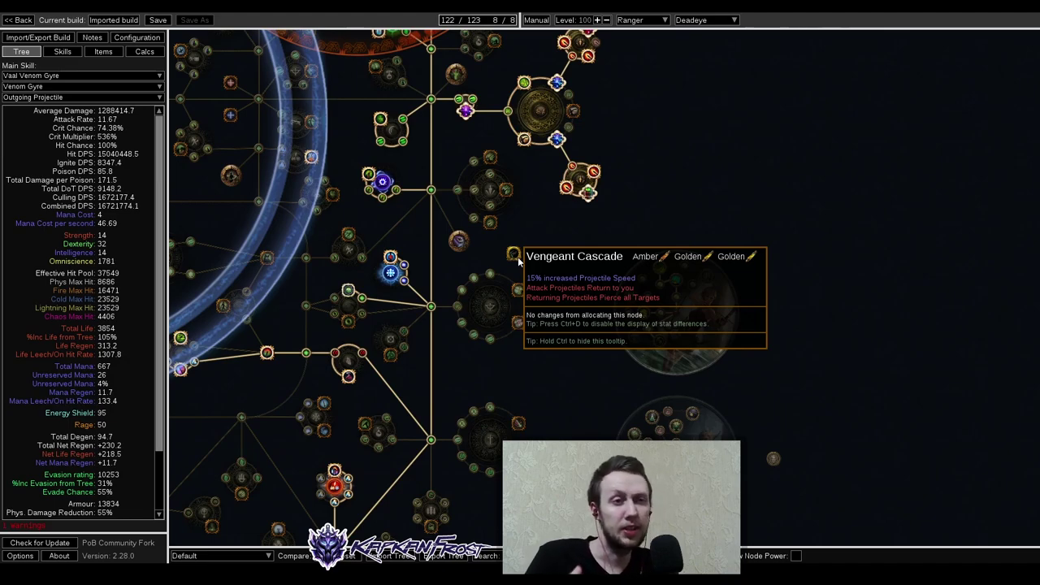
Inspect the Thread of Hope jewel near the Ranger start and the ring of passives it affects
{"action": "scroll", "coordinate": [517, 260], "scroll_direction": "down", "scroll_amount": 5}
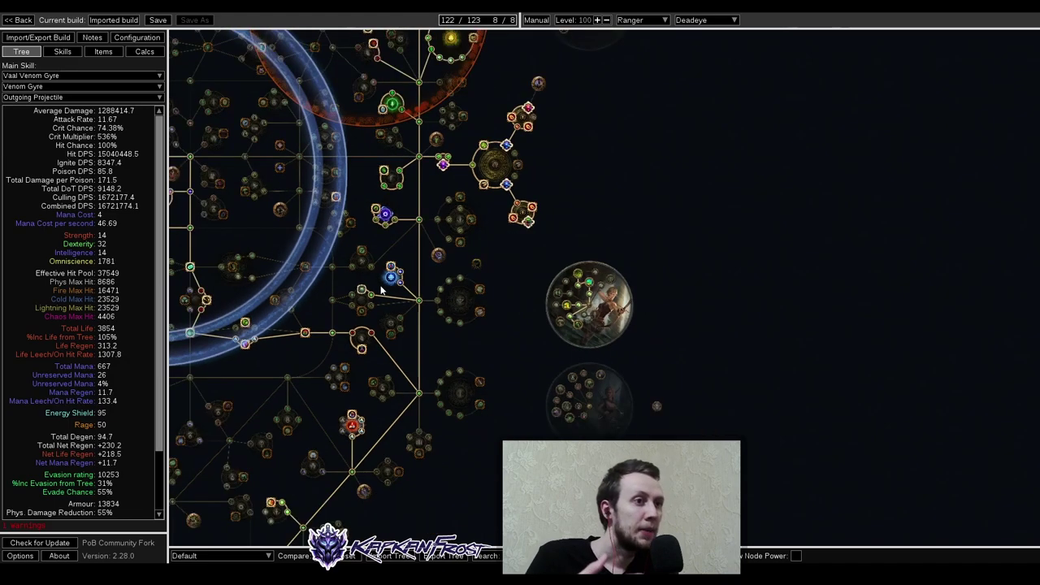
{"action": "scroll", "coordinate": [417, 270], "scroll_direction": "up", "scroll_amount": 4}
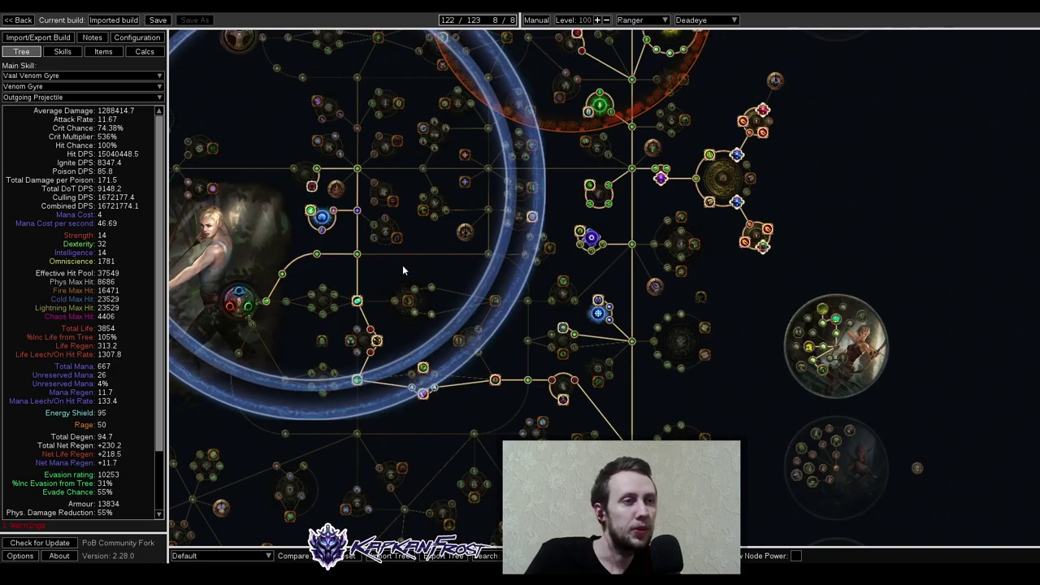
{"action": "scroll", "coordinate": [402, 265], "scroll_direction": "down", "scroll_amount": 1}
{"action": "scroll", "coordinate": [467, 272], "scroll_direction": "up", "scroll_amount": 1}
{"action": "scroll", "coordinate": [410, 240], "scroll_direction": "up", "scroll_amount": 1}
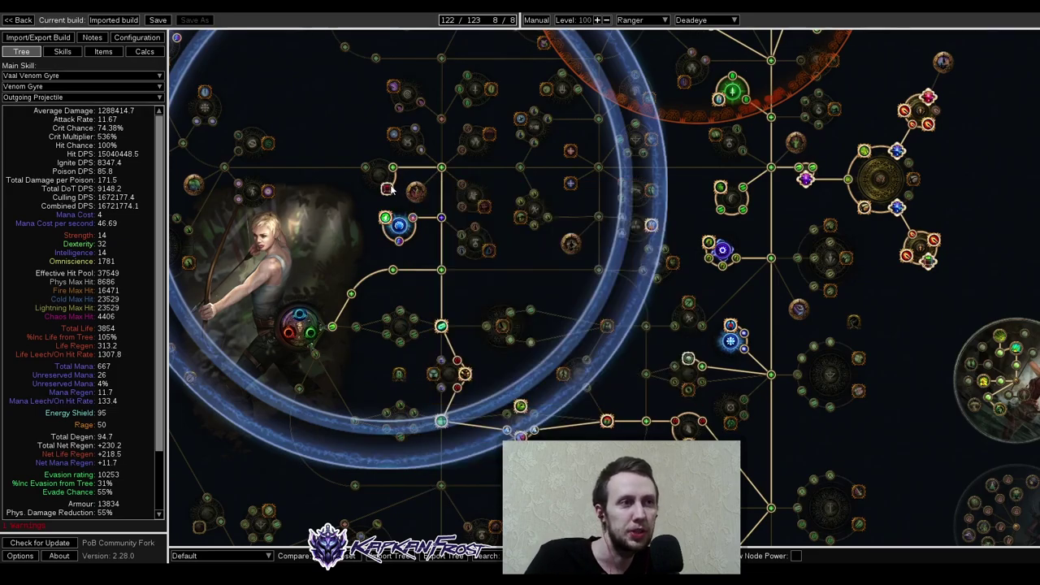
{"action": "mouse_move", "coordinate": [390, 190]}
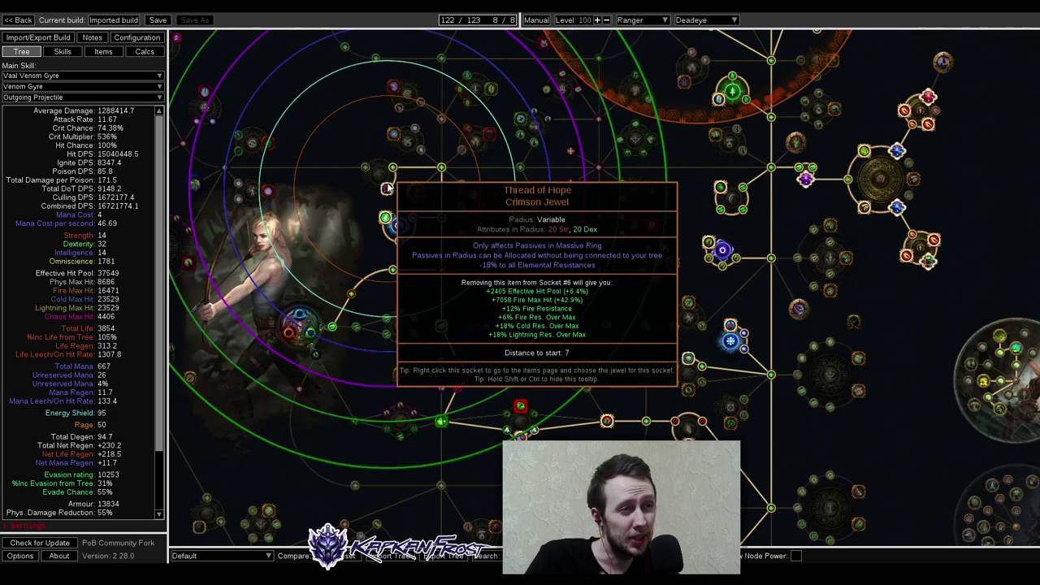
{"action": "scroll", "coordinate": [391, 189], "scroll_direction": "down", "scroll_amount": 2}
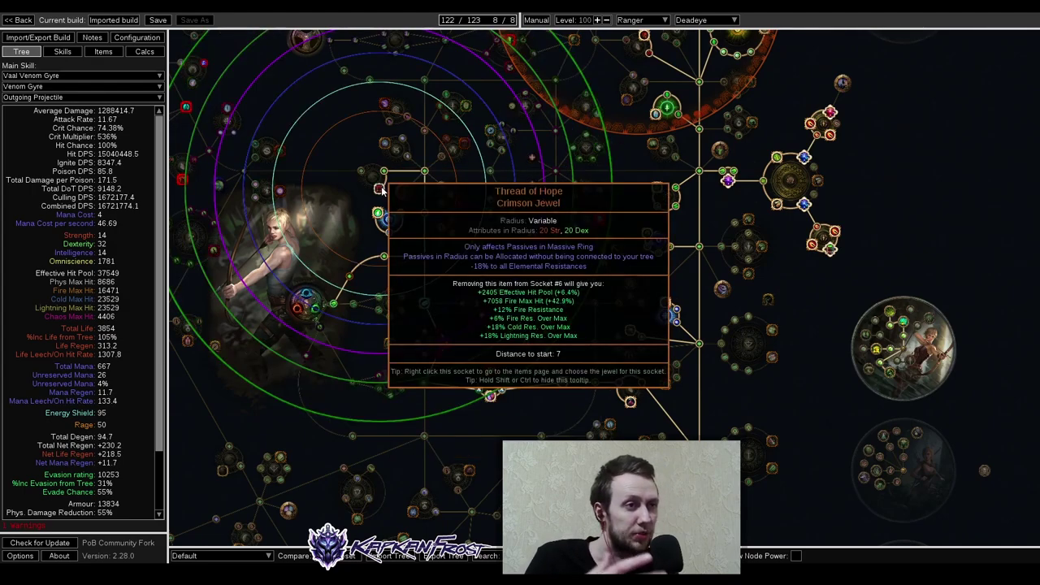
{"action": "scroll", "coordinate": [382, 189], "scroll_direction": "up", "scroll_amount": 3}
{"action": "left_click_drag", "start_coordinate": [333, 199], "coordinate": [385, 238]}
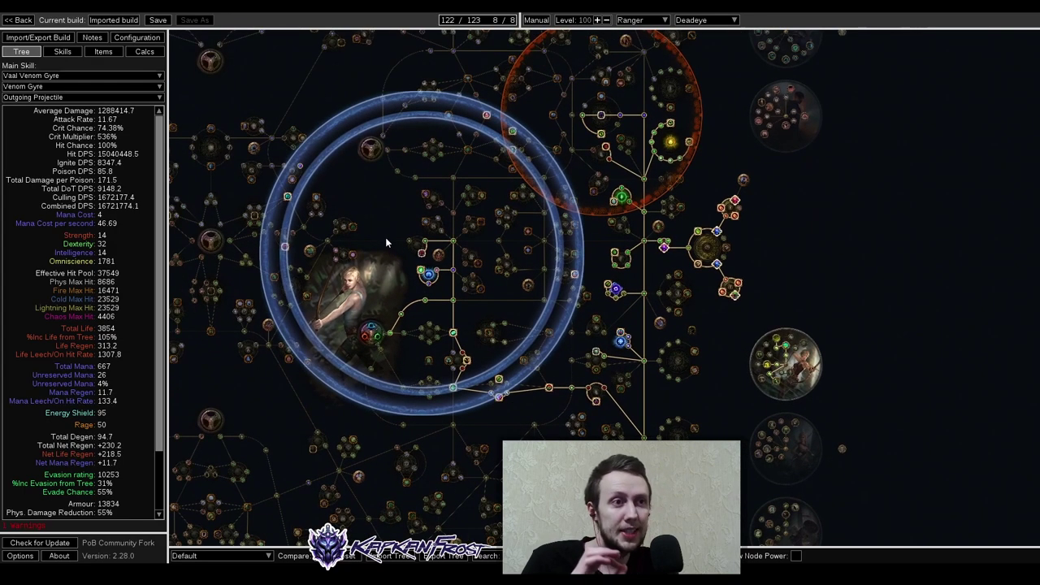
{"action": "scroll", "coordinate": [421, 242], "scroll_direction": "up", "scroll_amount": 1}
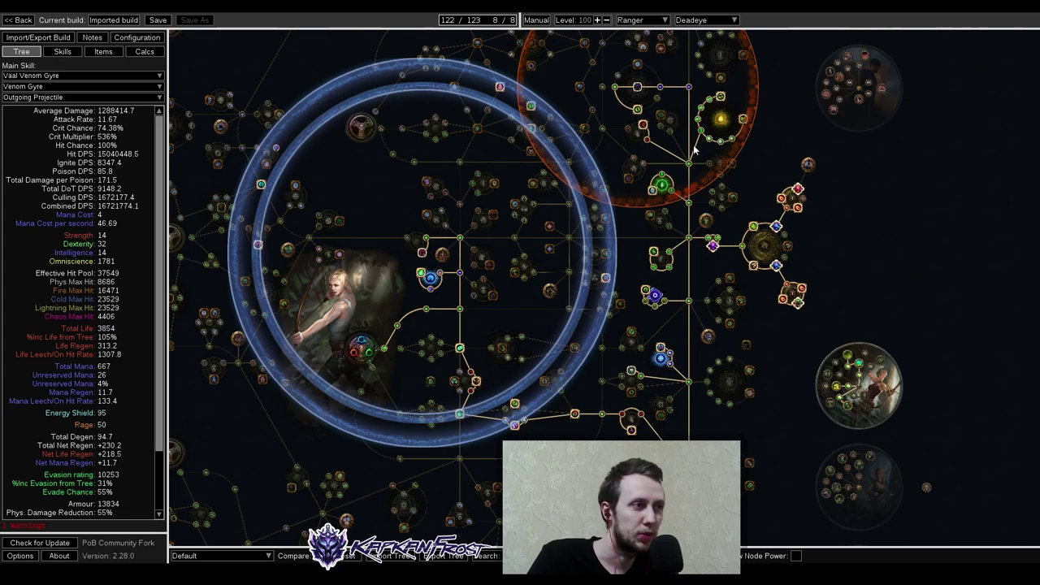
Survey the allocated passives beside the Ranger start and recheck the Thread of Hope jewel's effect and radius
{"action": "left_click_drag", "start_coordinate": [791, 442], "coordinate": [755, 308]}
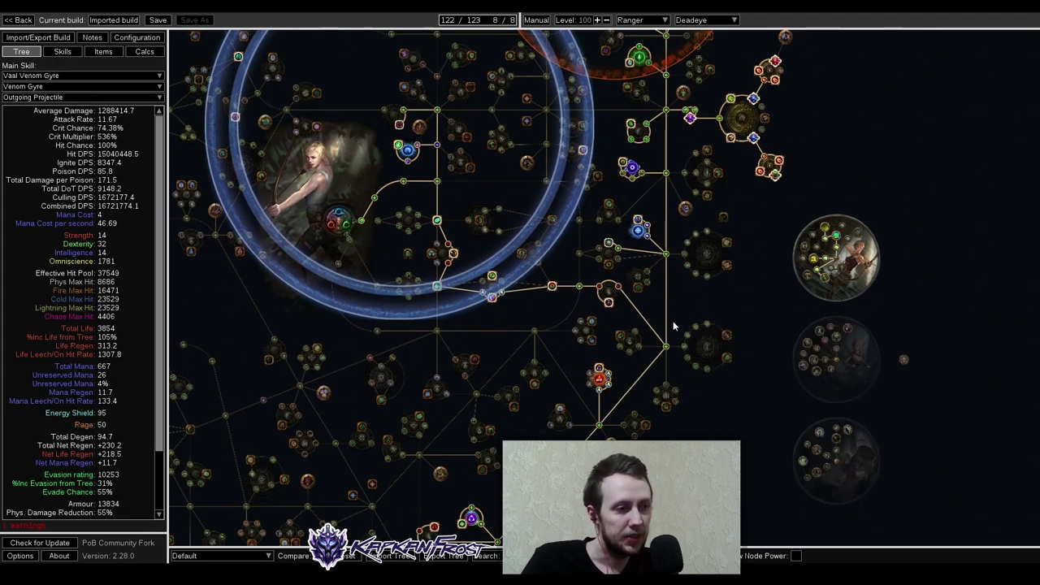
{"action": "left_click_drag", "start_coordinate": [489, 185], "coordinate": [506, 259]}
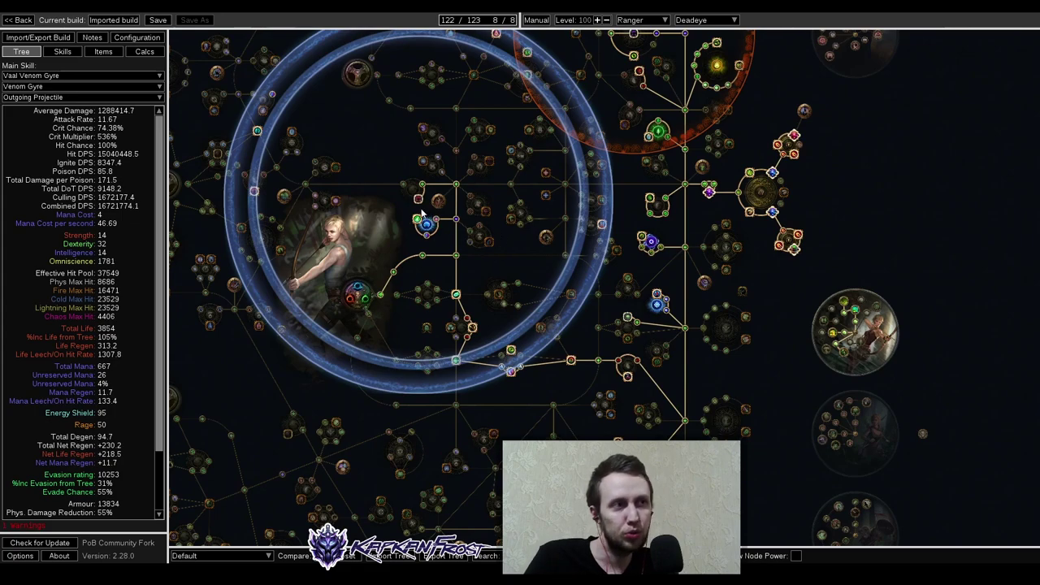
{"action": "mouse_move", "coordinate": [417, 203]}
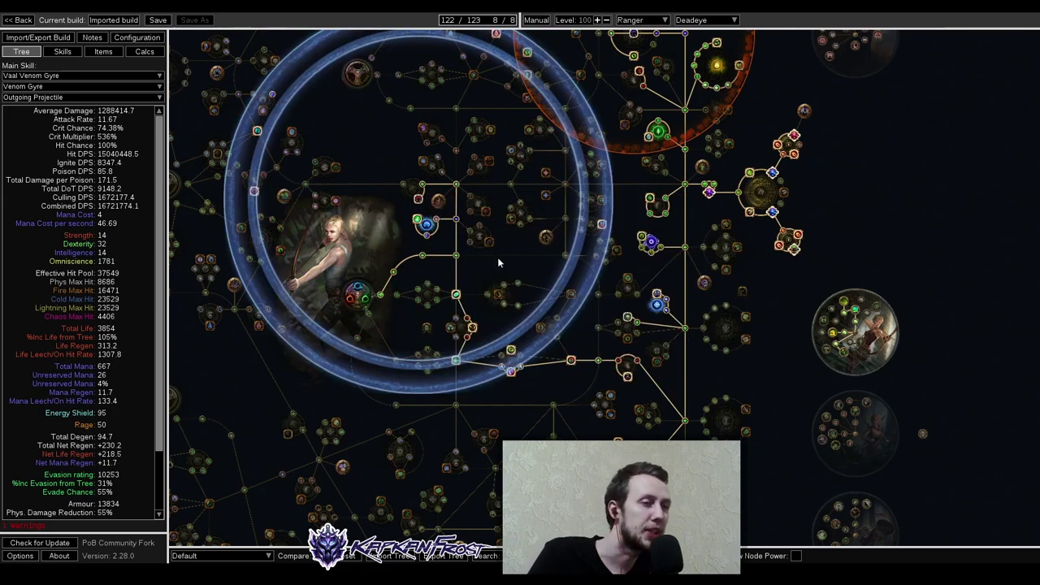
{"action": "left_click_drag", "start_coordinate": [499, 264], "coordinate": [511, 239]}
{"action": "mouse_move", "coordinate": [431, 183]}
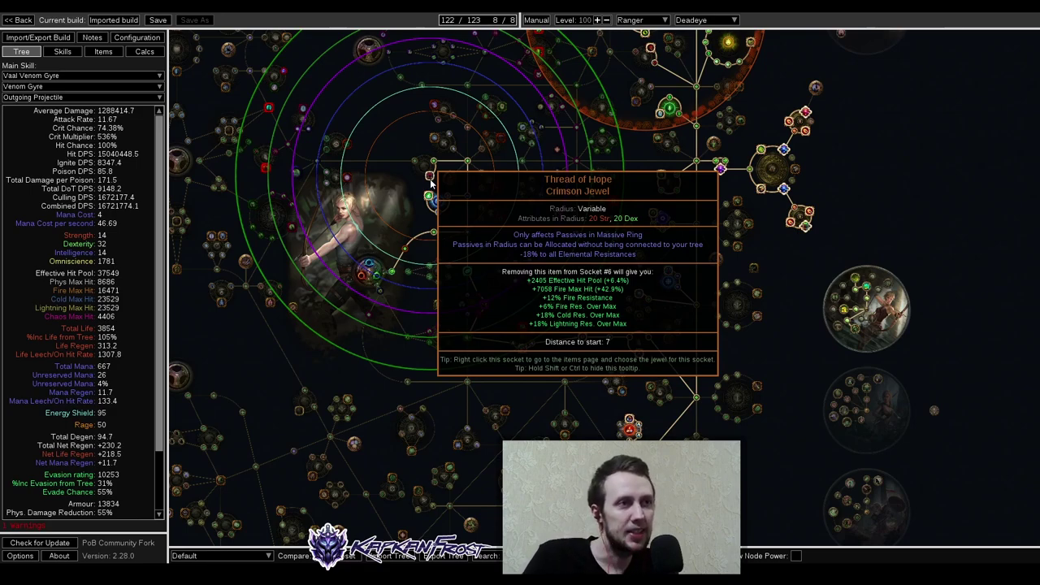
{"action": "scroll", "coordinate": [496, 262], "scroll_direction": "up", "scroll_amount": 2}
{"action": "mouse_move", "coordinate": [399, 147]}
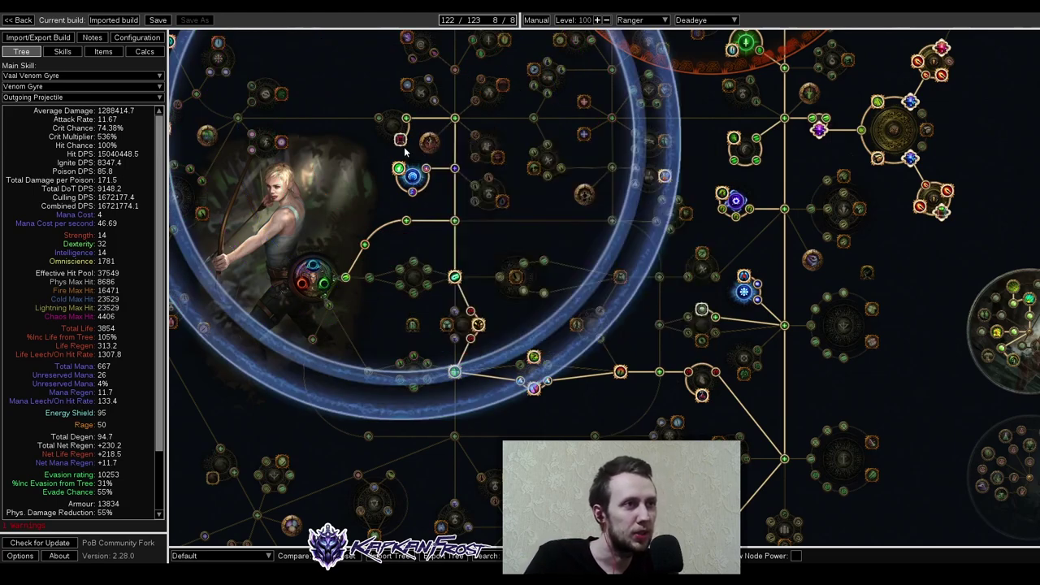
{"action": "left_click_drag", "start_coordinate": [471, 209], "coordinate": [493, 310]}
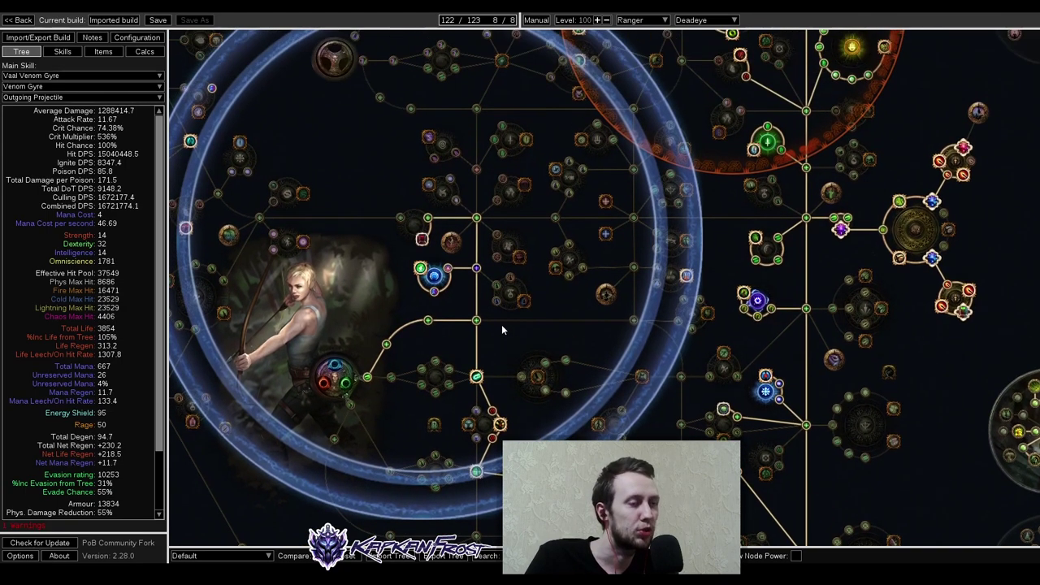
{"action": "mouse_move", "coordinate": [422, 240]}
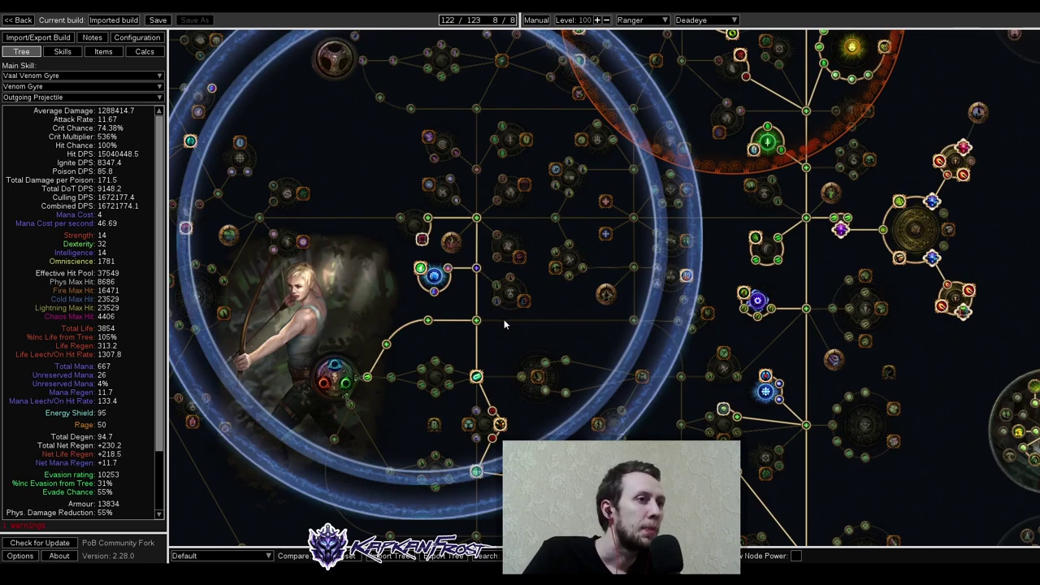
Trace the allocated path from the Ranger area past the eastern passive clusters and down to the southern part of the tree
{"action": "left_click_drag", "start_coordinate": [502, 351], "coordinate": [507, 268]}
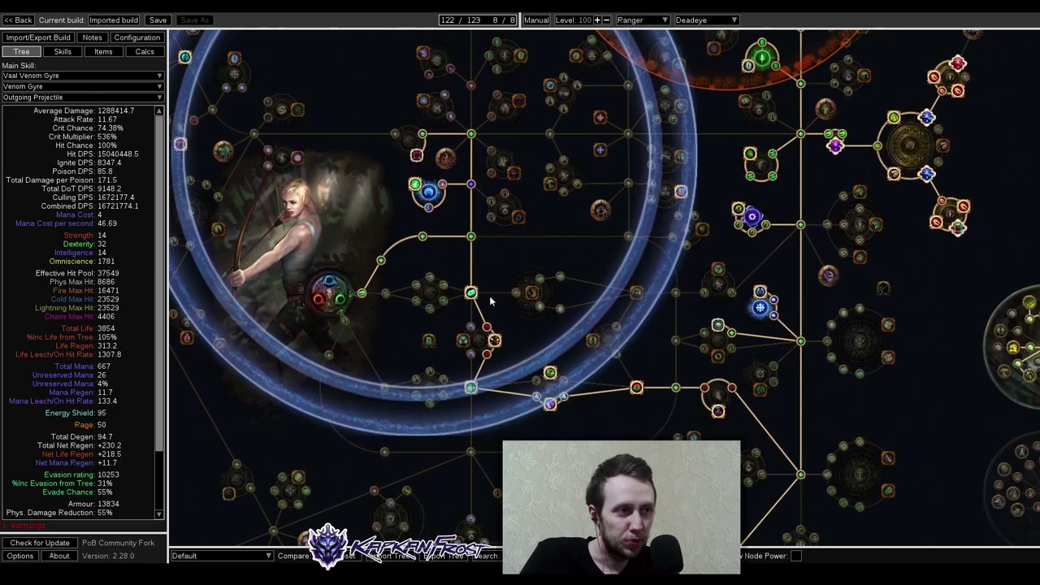
{"action": "left_click_drag", "start_coordinate": [510, 334], "coordinate": [473, 256]}
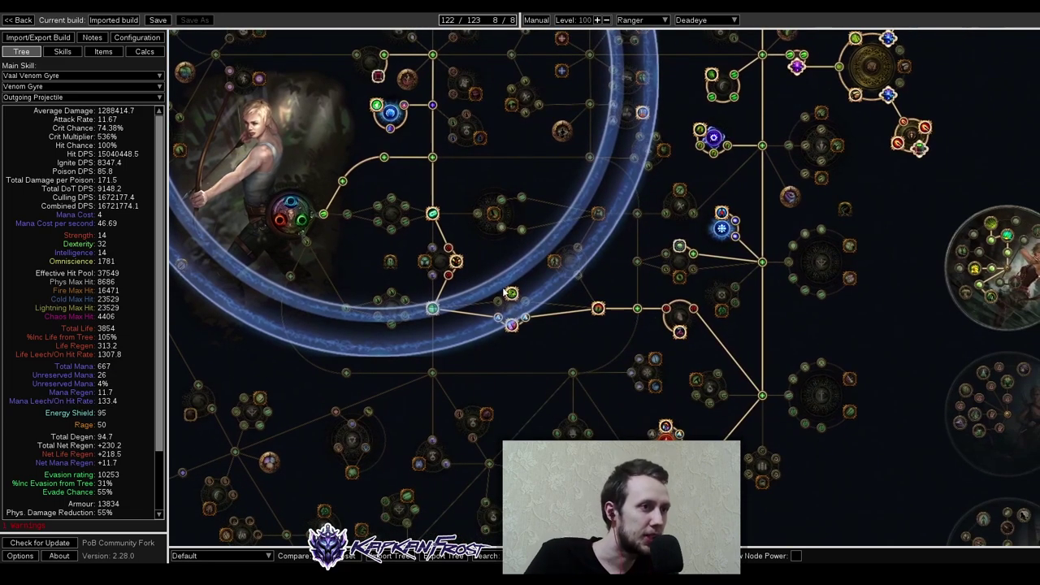
{"action": "left_click_drag", "start_coordinate": [526, 338], "coordinate": [504, 331]}
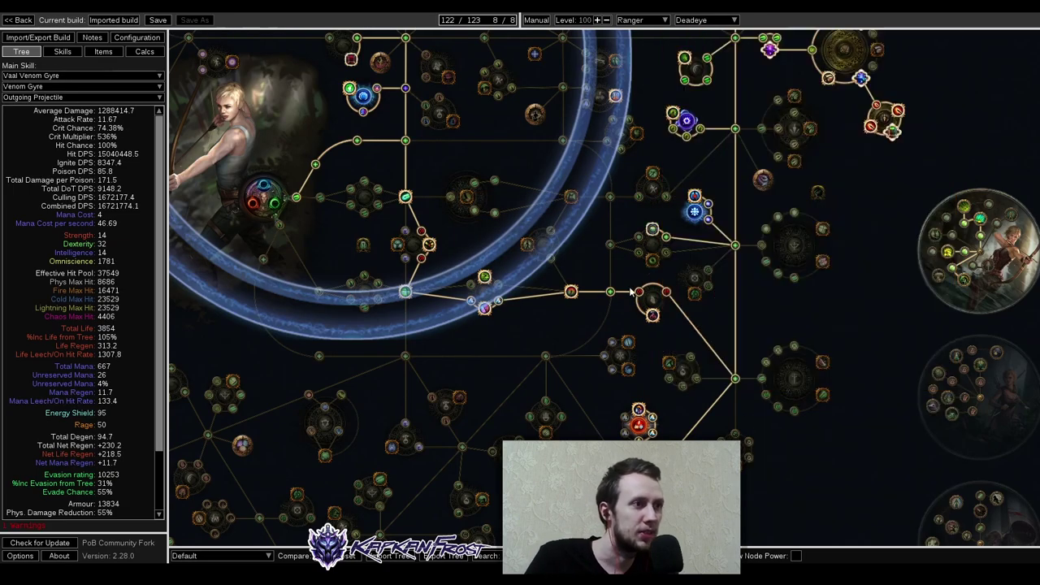
{"action": "left_click_drag", "start_coordinate": [558, 333], "coordinate": [497, 267]}
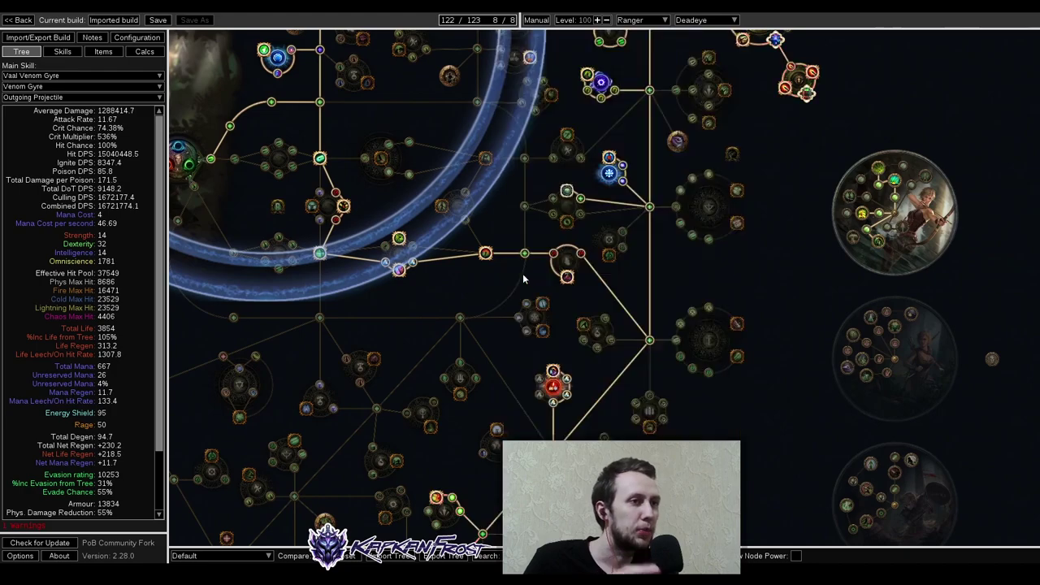
{"action": "left_click_drag", "start_coordinate": [662, 292], "coordinate": [638, 321]}
{"action": "left_click_drag", "start_coordinate": [608, 182], "coordinate": [597, 296]}
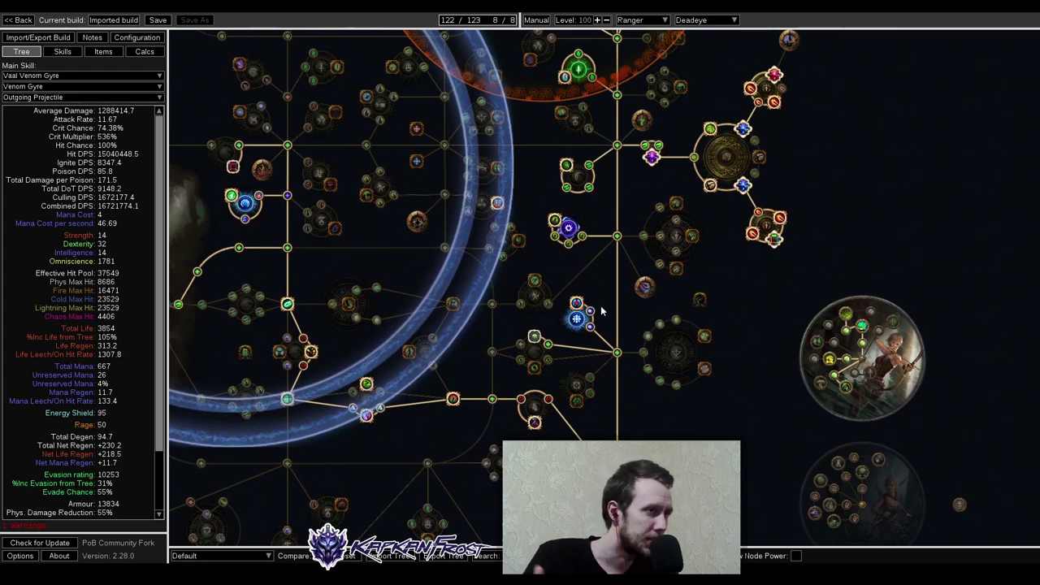
{"action": "left_click_drag", "start_coordinate": [608, 290], "coordinate": [605, 332]}
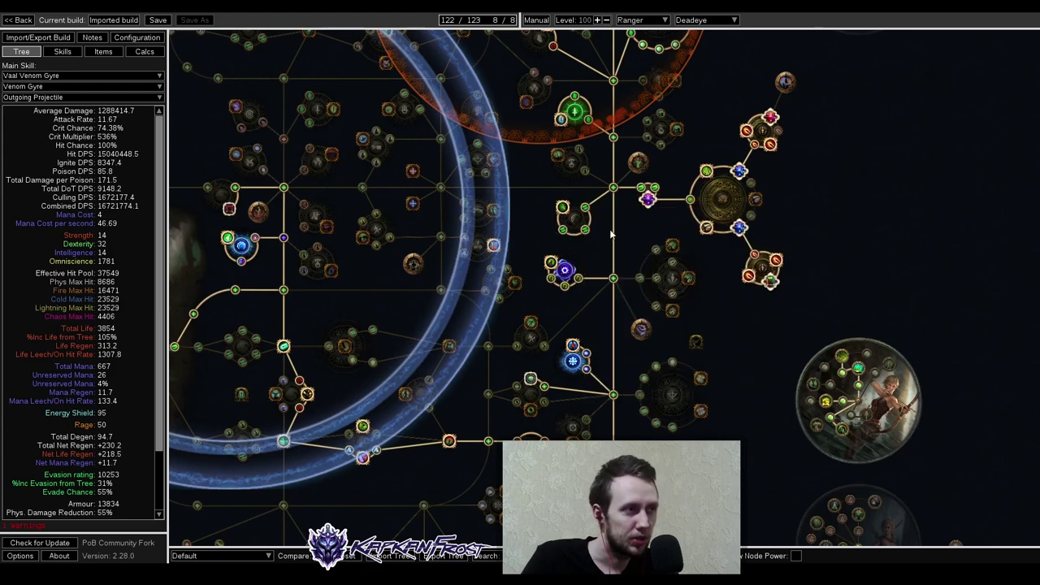
{"action": "left_click_drag", "start_coordinate": [611, 234], "coordinate": [601, 84]}
{"action": "left_click_drag", "start_coordinate": [528, 399], "coordinate": [566, 225]}
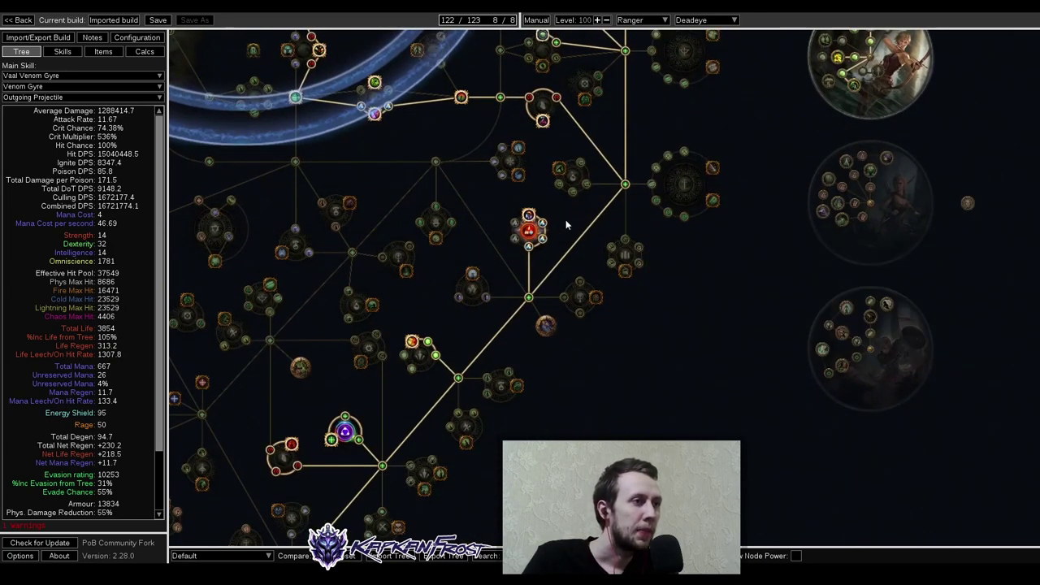
Inspect the Elemental Mastery, the Utmost Swiftness notable and the neighbouring allocated passives along the southeastern path of the tree
{"action": "mouse_move", "coordinate": [544, 227]}
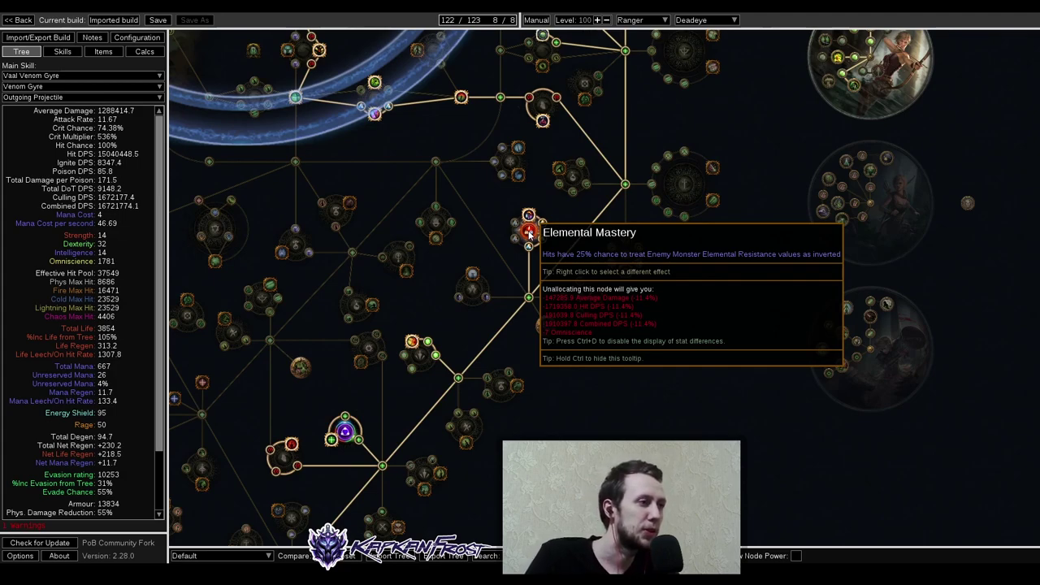
{"action": "left_click_drag", "start_coordinate": [576, 406], "coordinate": [689, 341]}
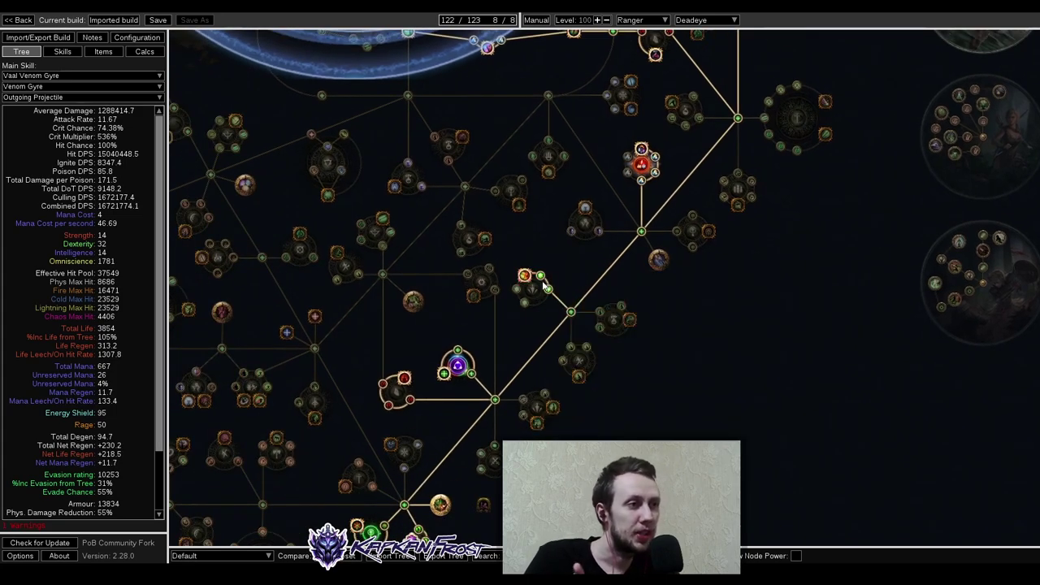
{"action": "mouse_move", "coordinate": [527, 277]}
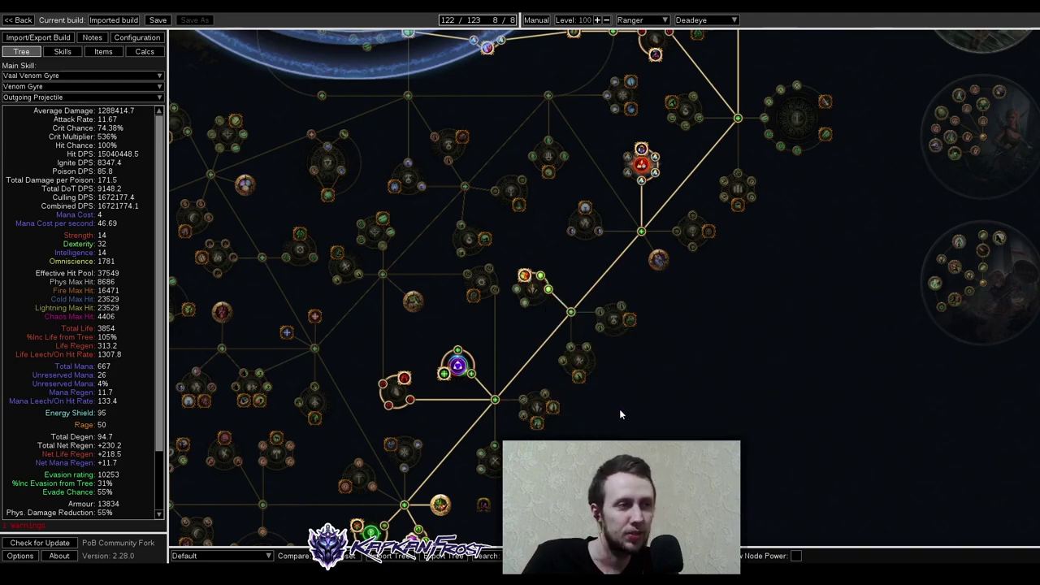
{"action": "left_click_drag", "start_coordinate": [619, 415], "coordinate": [748, 270]}
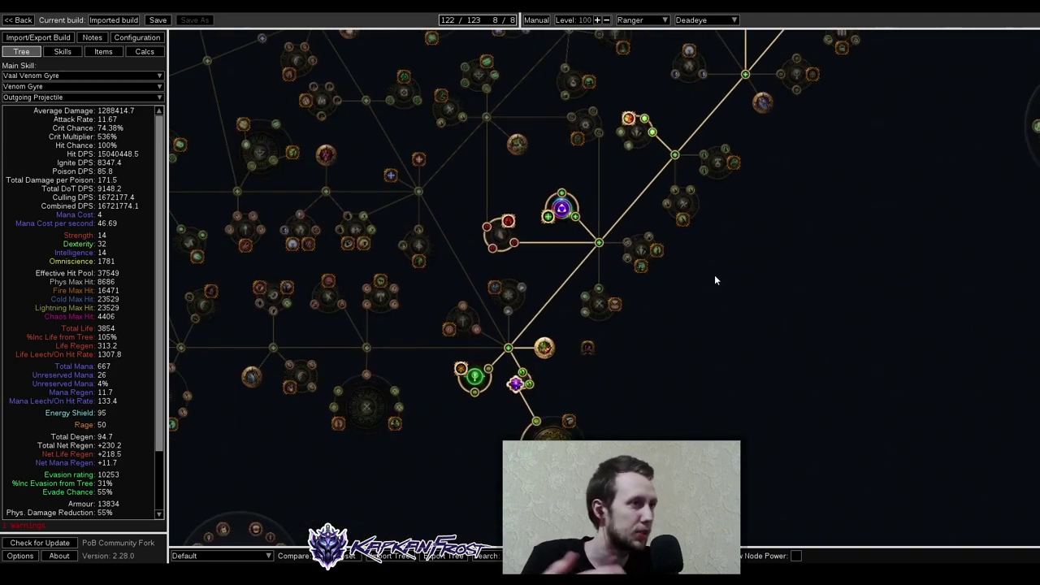
{"action": "mouse_move", "coordinate": [549, 226]}
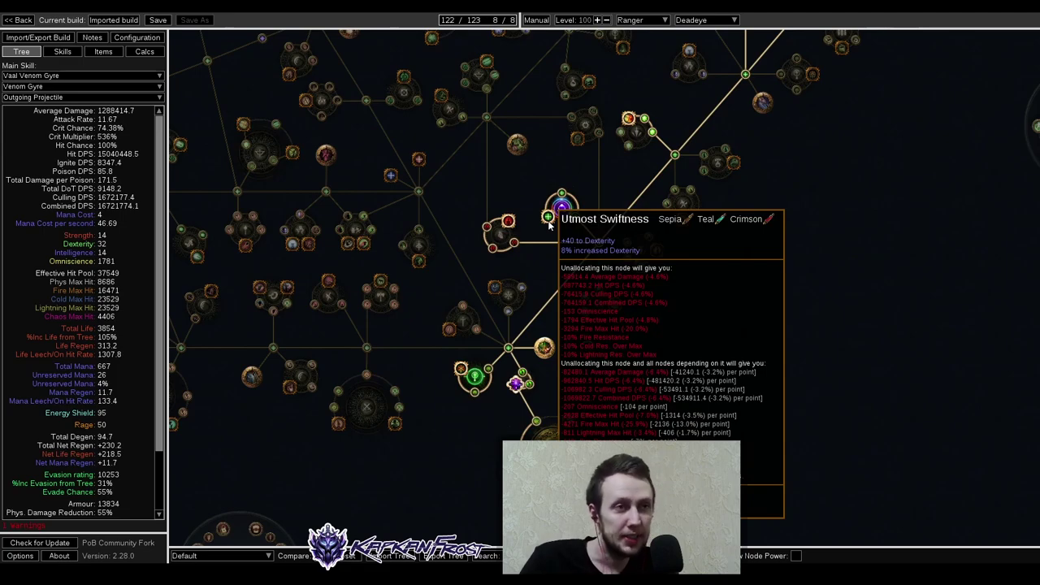
{"action": "mouse_move", "coordinate": [564, 209]}
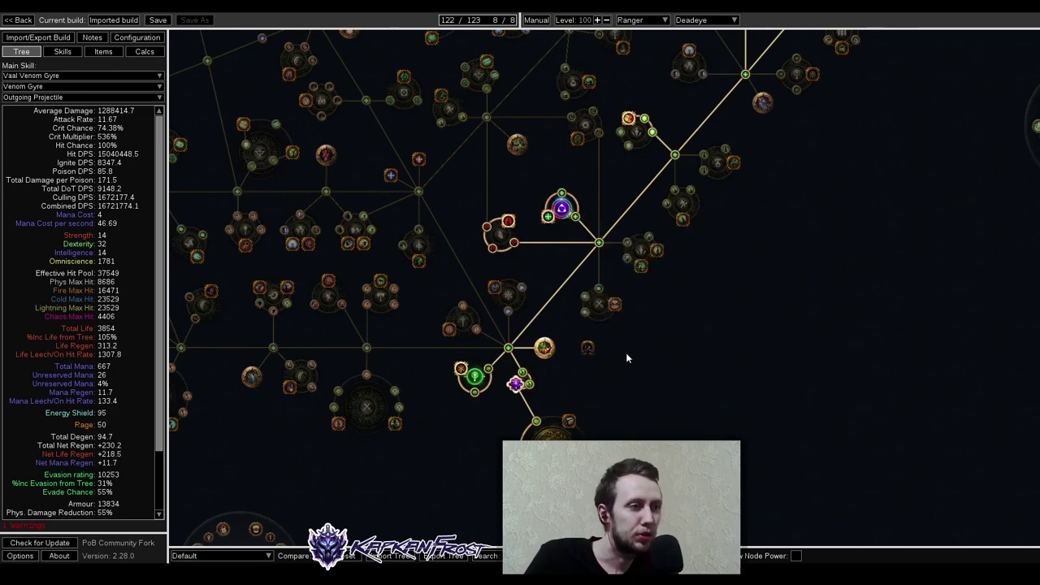
{"action": "left_click_drag", "start_coordinate": [676, 361], "coordinate": [711, 314]}
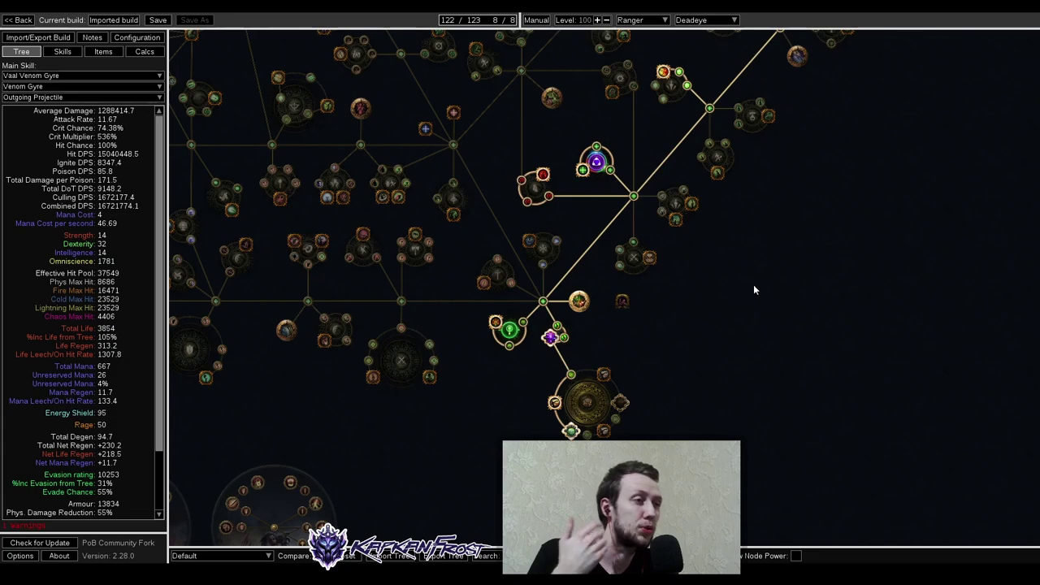
Examine the allocated passives in and around the red jewel radius in the northeast, including Claws of the Hawk and the dagger cluster
{"action": "scroll", "coordinate": [753, 290], "scroll_direction": "down", "scroll_amount": 2}
{"action": "scroll", "coordinate": [764, 310], "scroll_direction": "up", "scroll_amount": 2}
{"action": "left_click_drag", "start_coordinate": [812, 225], "coordinate": [770, 378]}
{"action": "scroll", "coordinate": [770, 369], "scroll_direction": "down", "scroll_amount": 1}
{"action": "scroll", "coordinate": [756, 299], "scroll_direction": "up", "scroll_amount": 1}
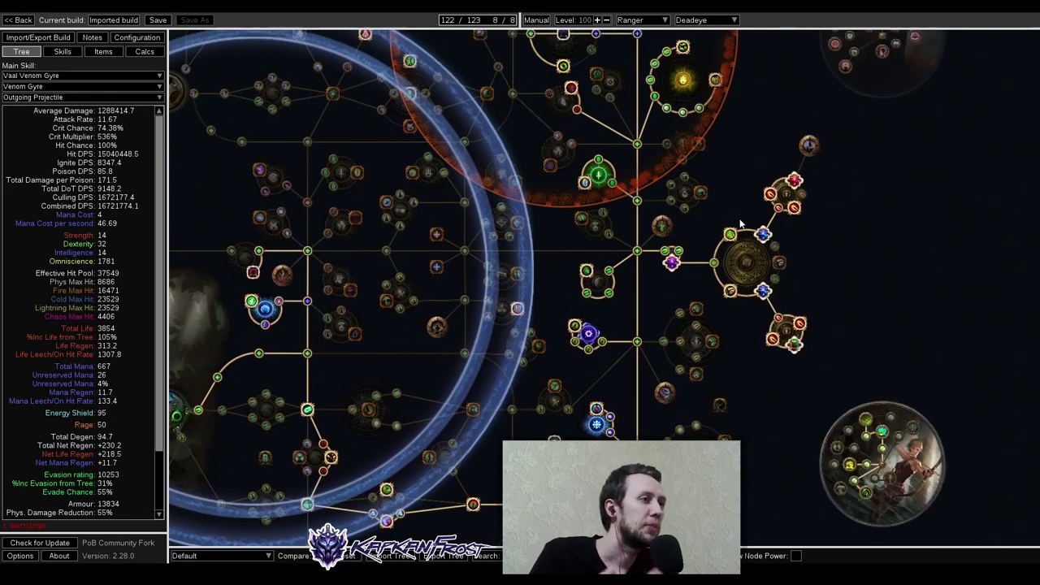
{"action": "left_click_drag", "start_coordinate": [739, 224], "coordinate": [747, 282]}
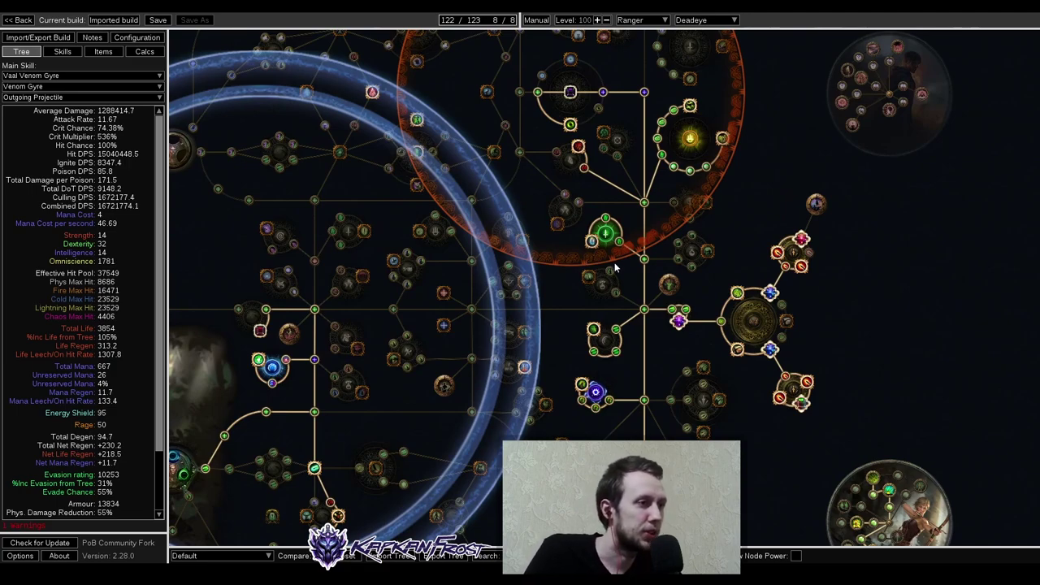
{"action": "left_click_drag", "start_coordinate": [601, 238], "coordinate": [603, 292]}
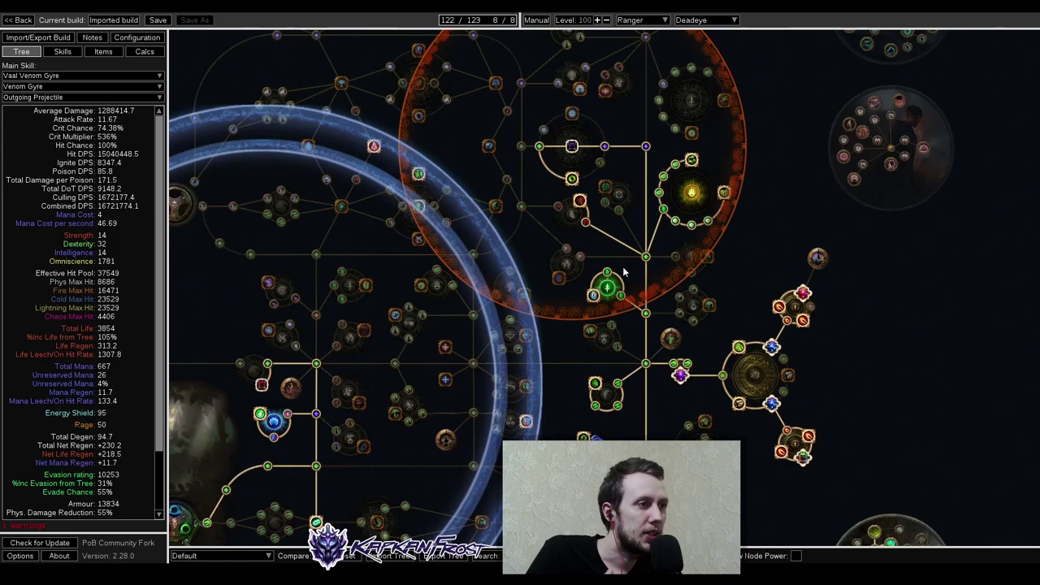
{"action": "left_click_drag", "start_coordinate": [726, 151], "coordinate": [646, 253]}
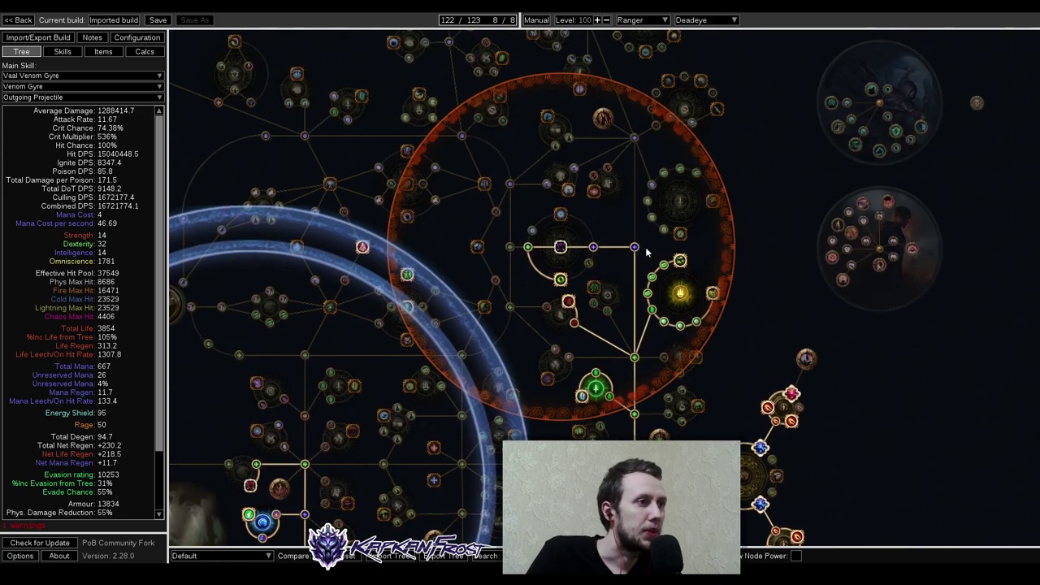
{"action": "mouse_move", "coordinate": [560, 248]}
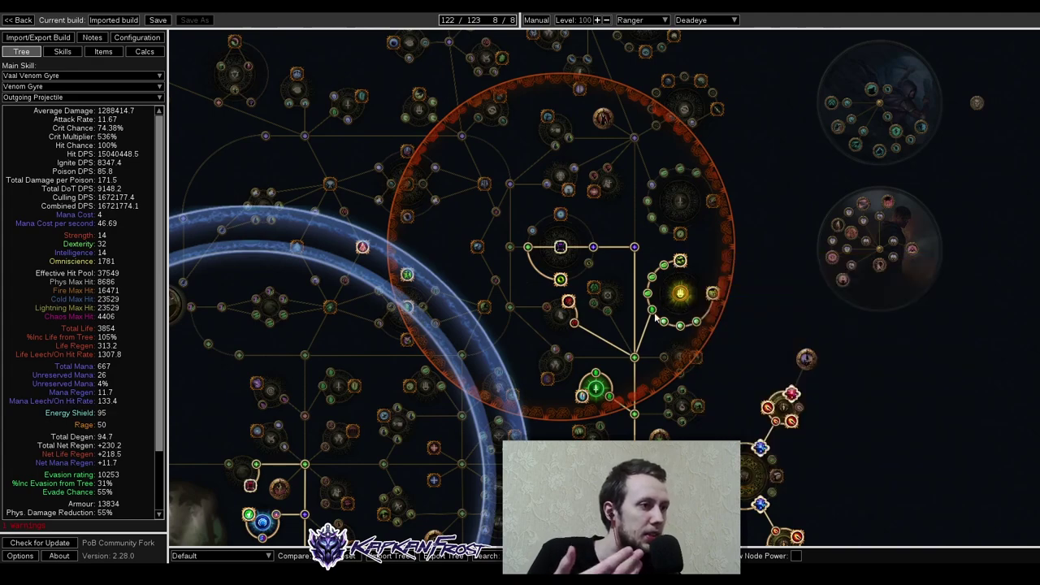
{"action": "mouse_move", "coordinate": [711, 294]}
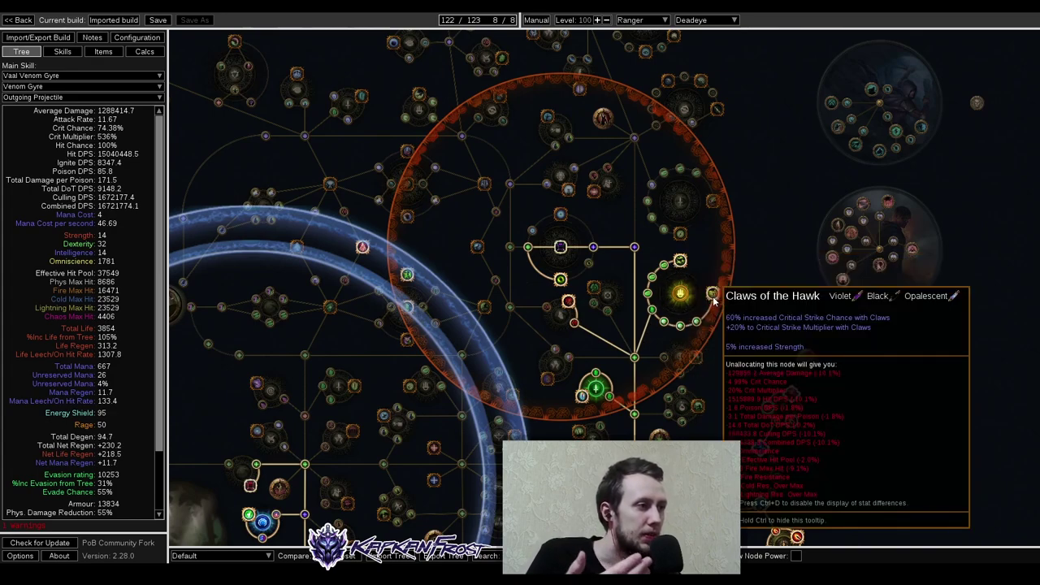
{"action": "mouse_move", "coordinate": [677, 262]}
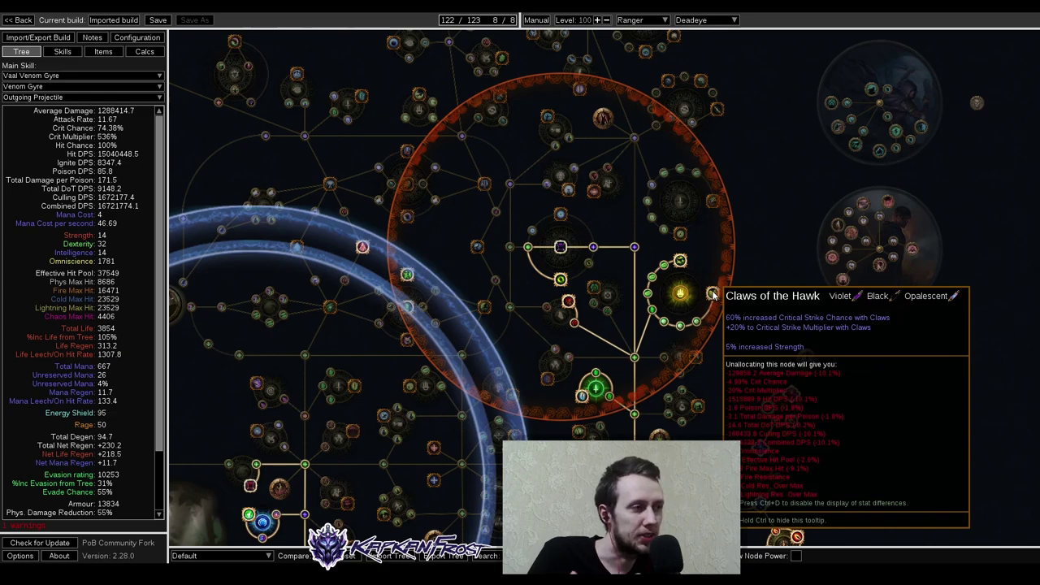
{"action": "mouse_move", "coordinate": [614, 401]}
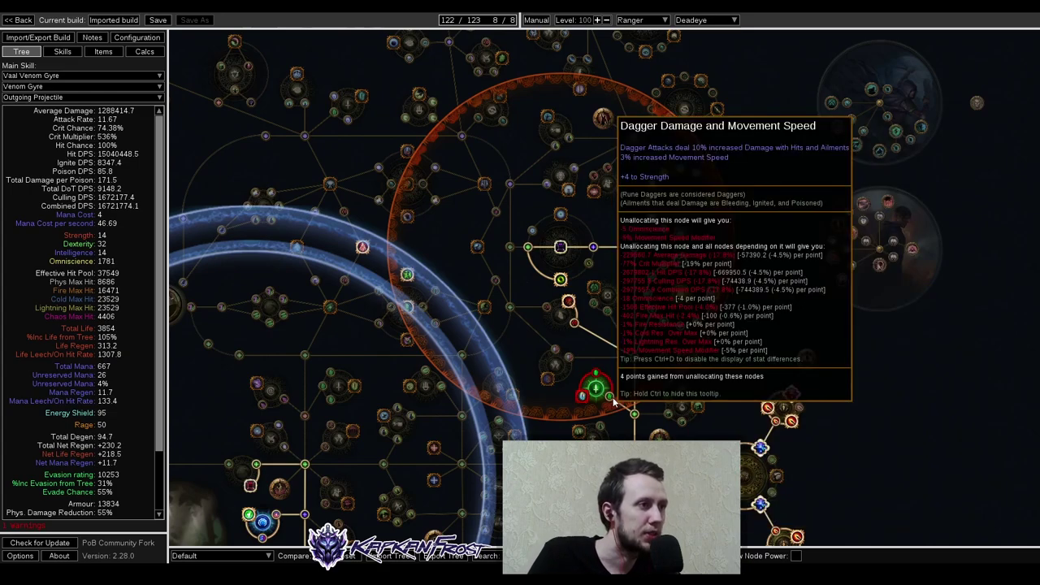
{"action": "mouse_move", "coordinate": [577, 397]}
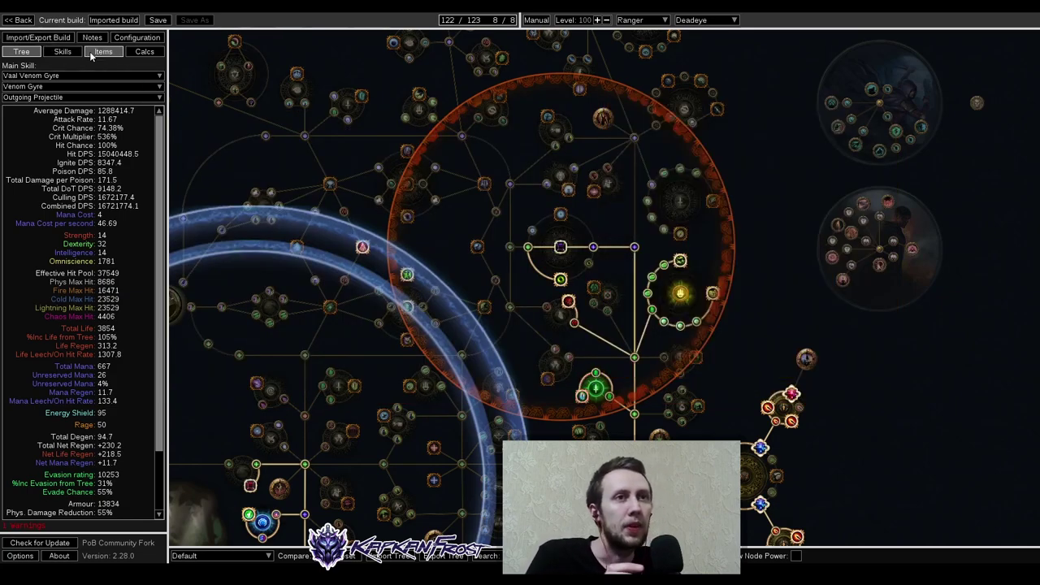
Check the Pain Spiker Imperial Claw among the equipped items, and re-examine the Dagger Damage and Movement Speed passives on the tree
{"action": "left_click", "coordinate": [97, 52]}
{"action": "mouse_move", "coordinate": [262, 93]}
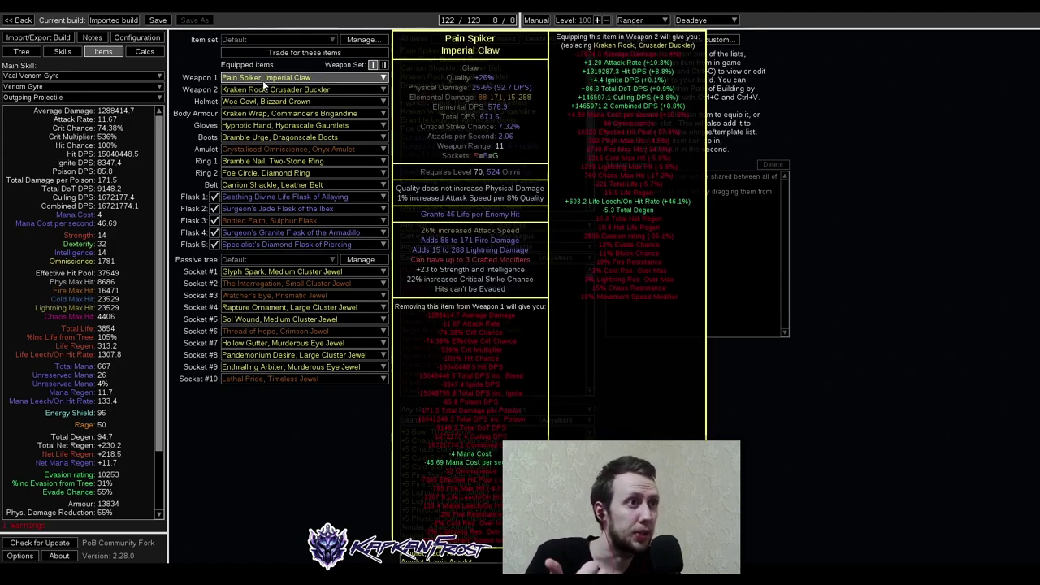
{"action": "left_click", "coordinate": [21, 51]}
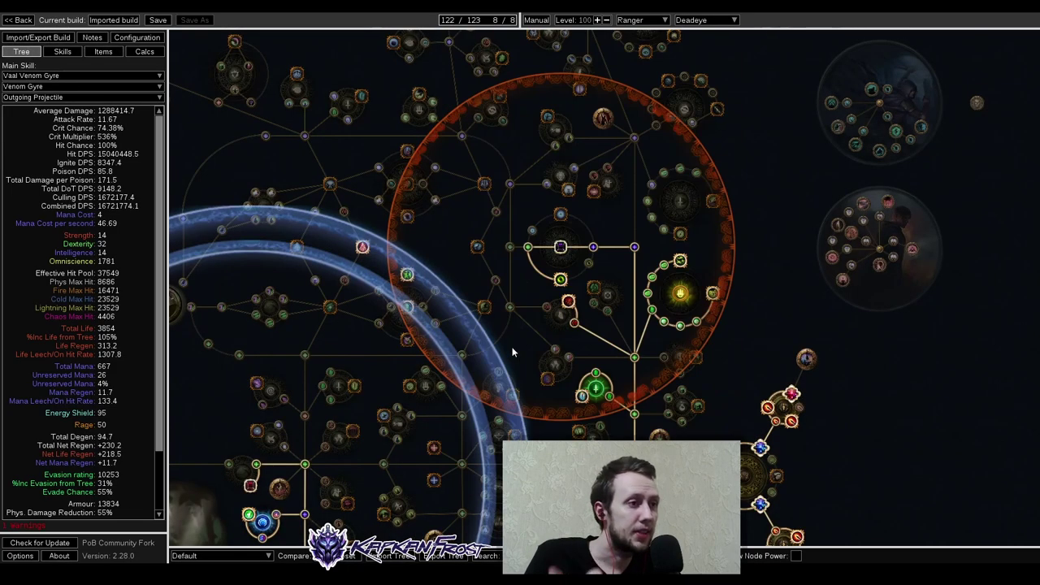
{"action": "mouse_move", "coordinate": [601, 393]}
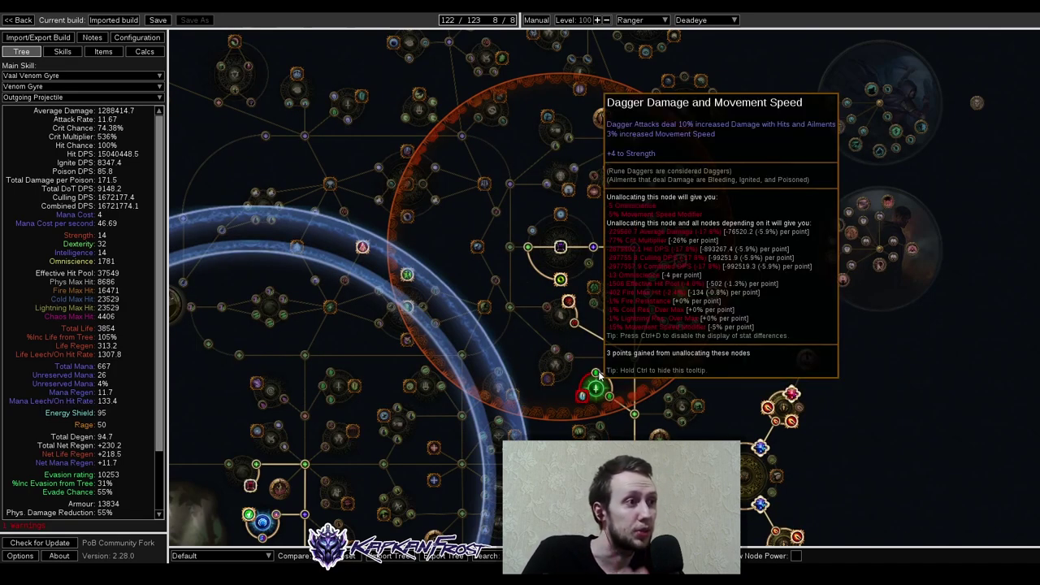
{"action": "left_click", "coordinate": [560, 248]}
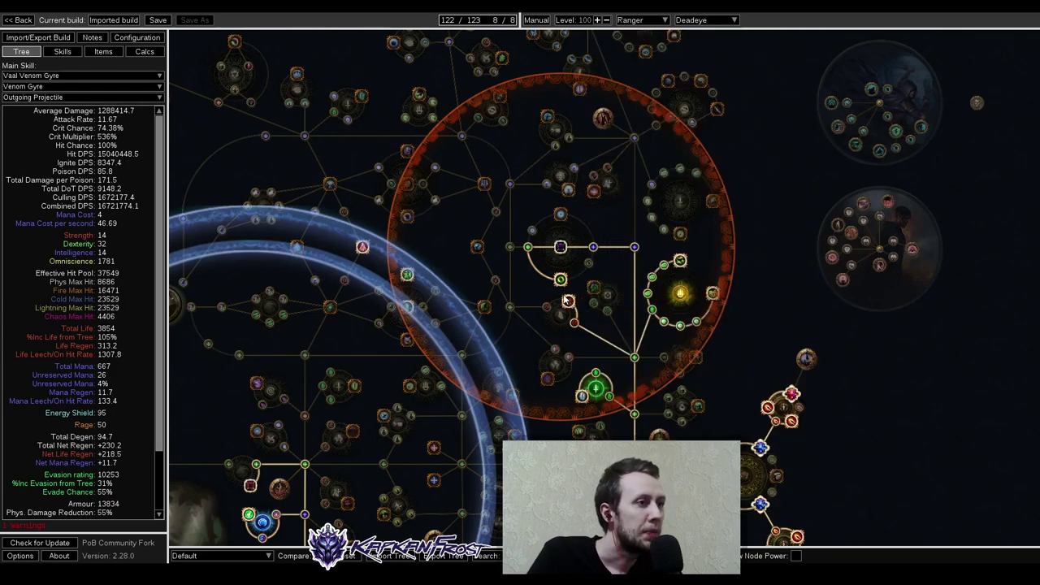
Survey the eastern path and the cluster jewel passives branching off it
{"action": "left_click_drag", "start_coordinate": [728, 337], "coordinate": [710, 241]}
{"action": "mouse_move", "coordinate": [544, 189]}
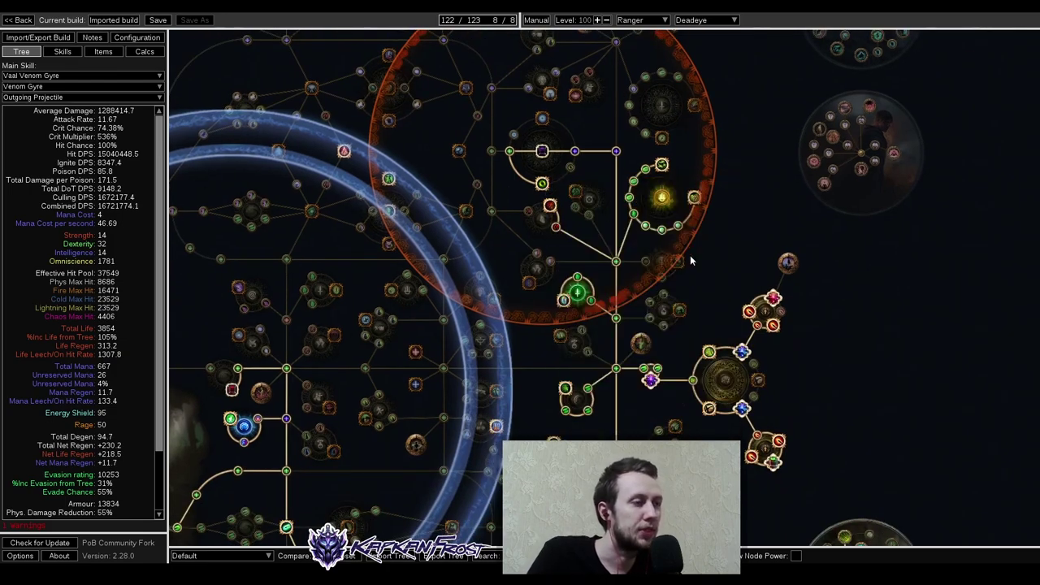
{"action": "scroll", "coordinate": [690, 258], "scroll_direction": "down", "scroll_amount": 3}
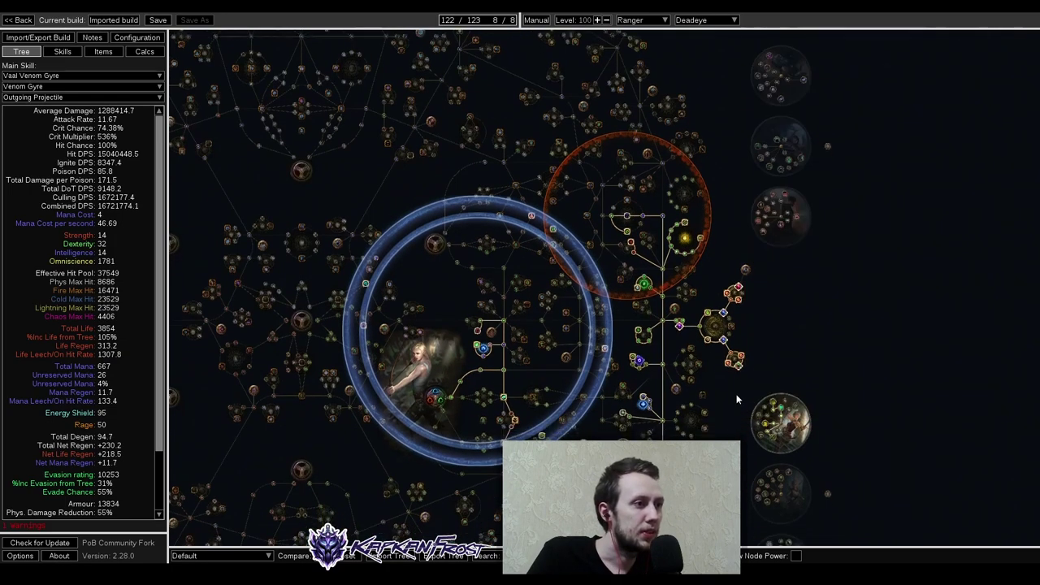
{"action": "left_click_drag", "start_coordinate": [738, 398], "coordinate": [732, 250]}
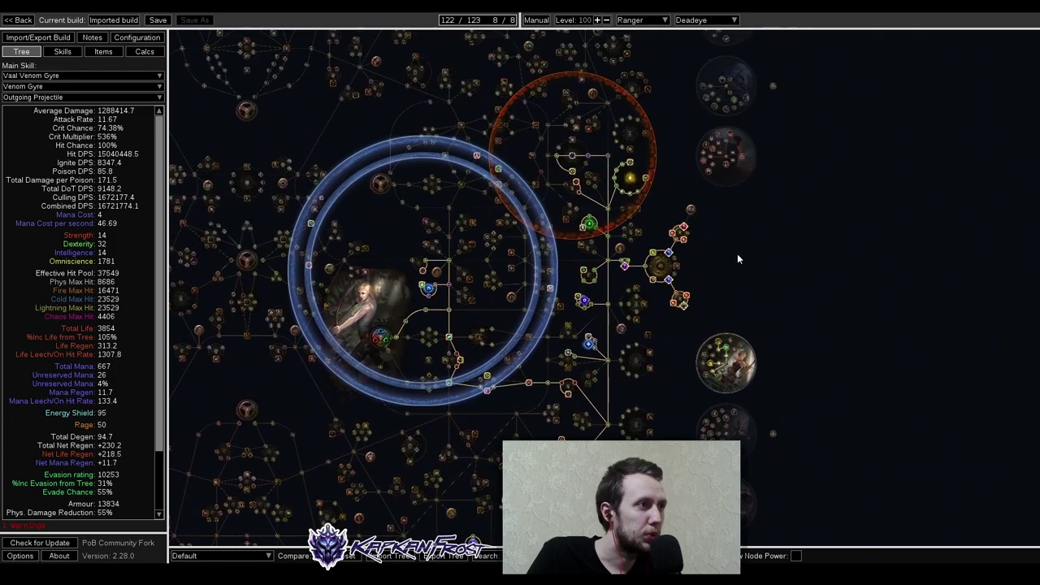
{"action": "scroll", "coordinate": [668, 257], "scroll_direction": "up", "scroll_amount": 4}
{"action": "mouse_move", "coordinate": [580, 275]}
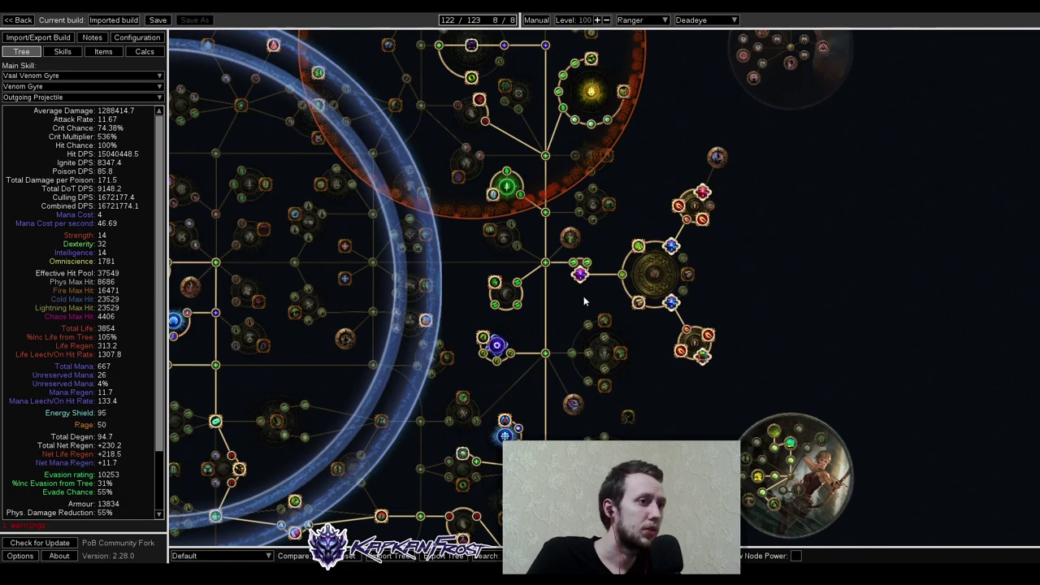
{"action": "left_click_drag", "start_coordinate": [583, 300], "coordinate": [684, 267]}
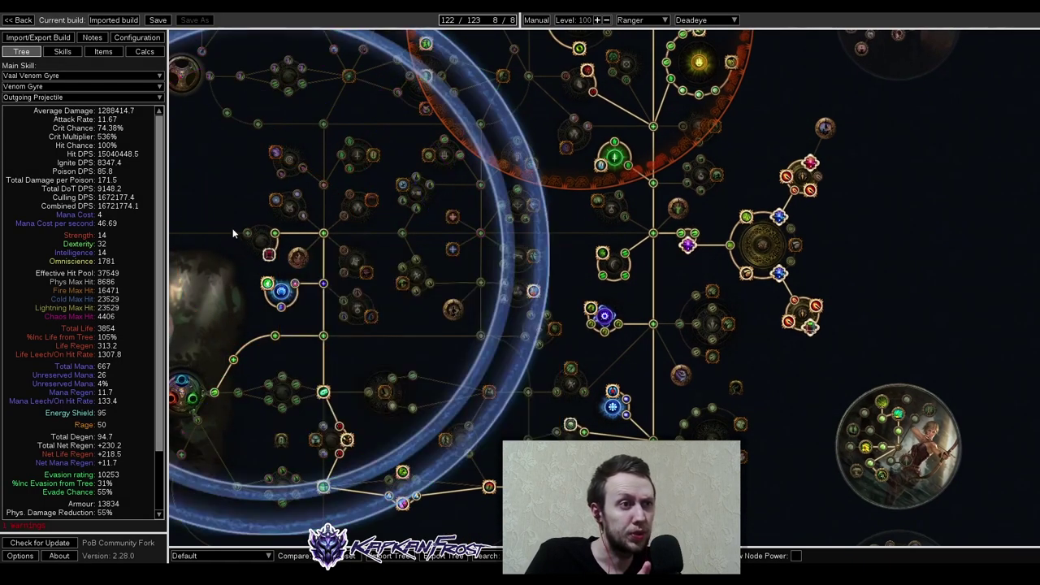
Inspect the Thread of Hope jewel again and the passives allocated within its massive ring around the Ranger start
{"action": "left_click_drag", "start_coordinate": [233, 234], "coordinate": [381, 305]}
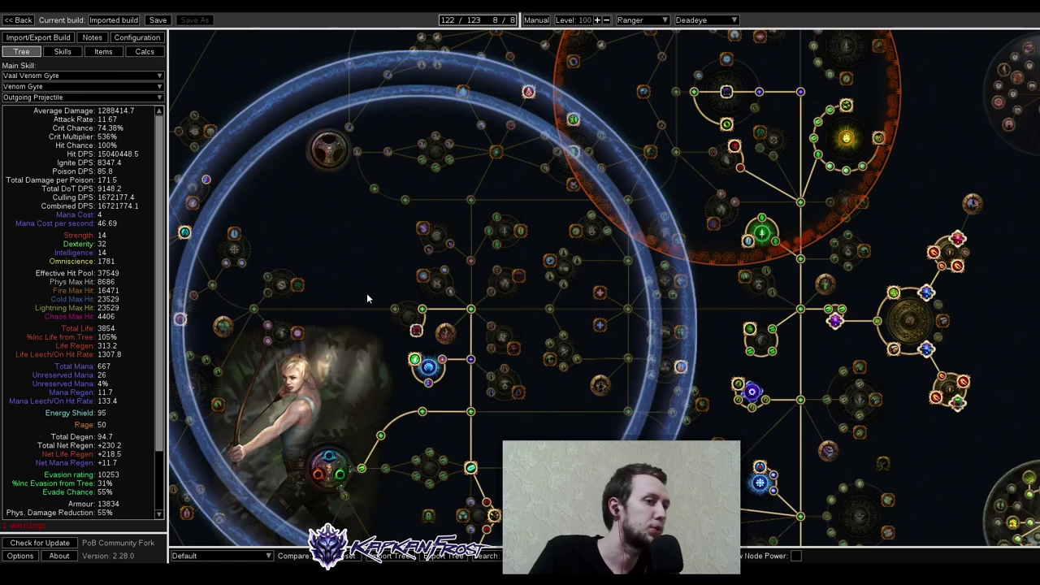
{"action": "mouse_move", "coordinate": [417, 332]}
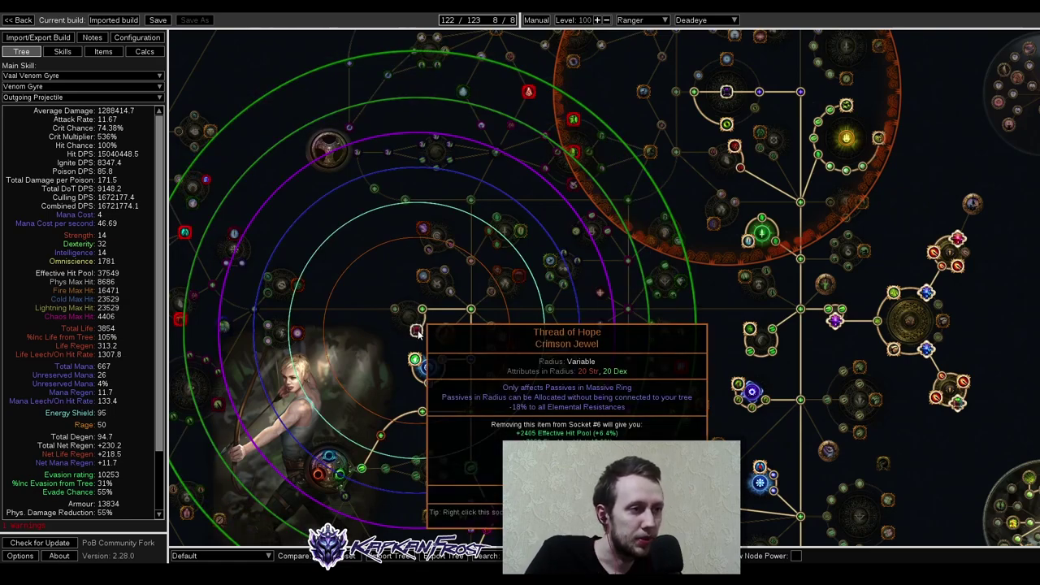
{"action": "left_click_drag", "start_coordinate": [419, 333], "coordinate": [456, 331]}
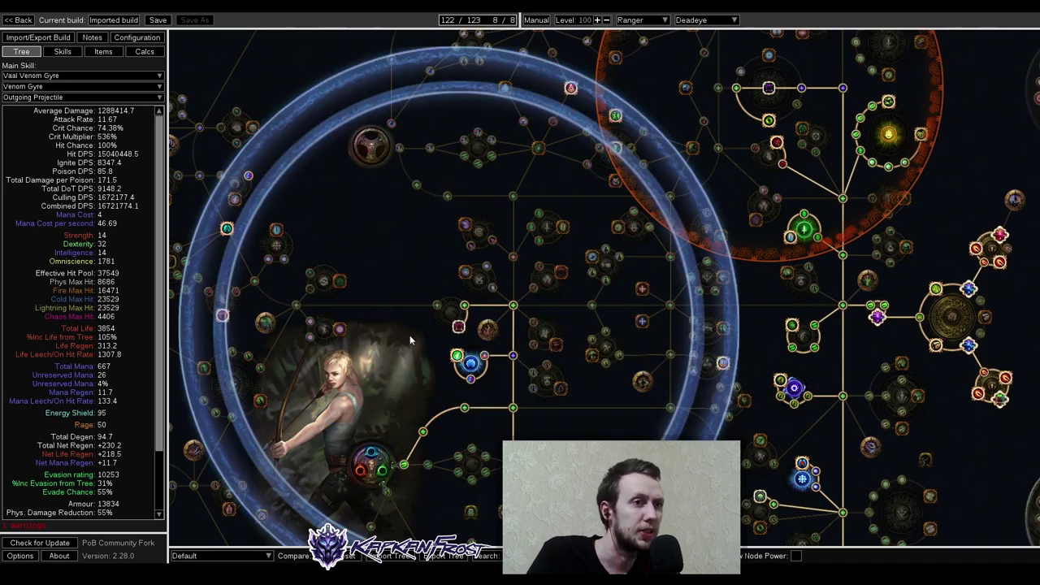
{"action": "scroll", "coordinate": [410, 333], "scroll_direction": "down", "scroll_amount": 2}
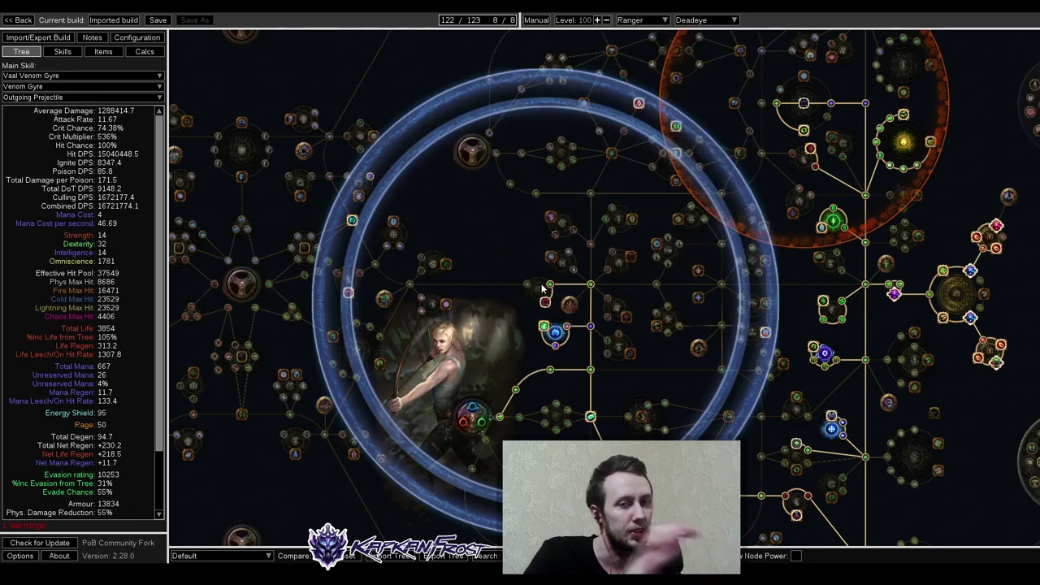
{"action": "mouse_move", "coordinate": [546, 311]}
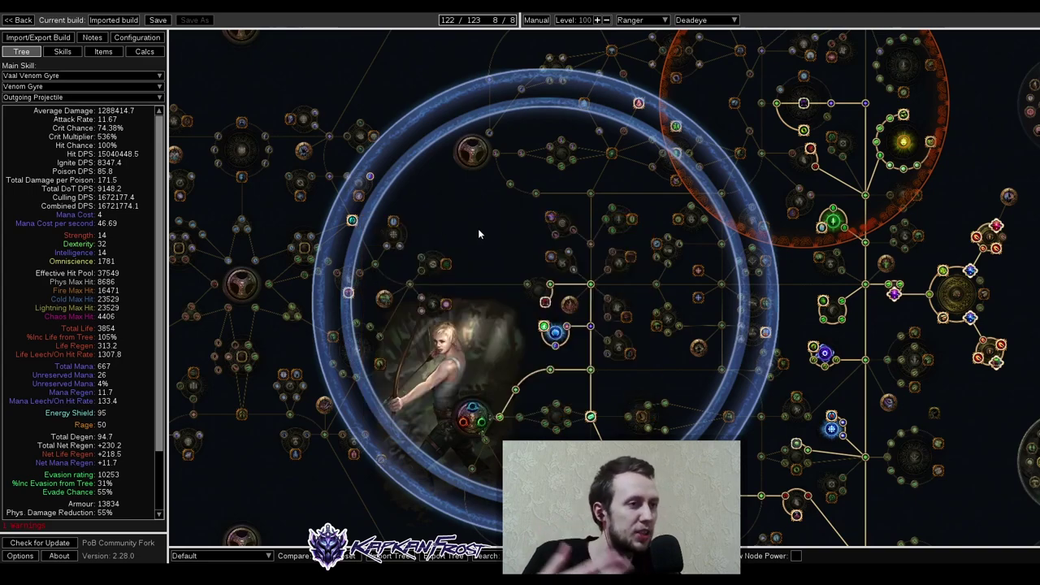
{"action": "left_click_drag", "start_coordinate": [496, 225], "coordinate": [502, 262]}
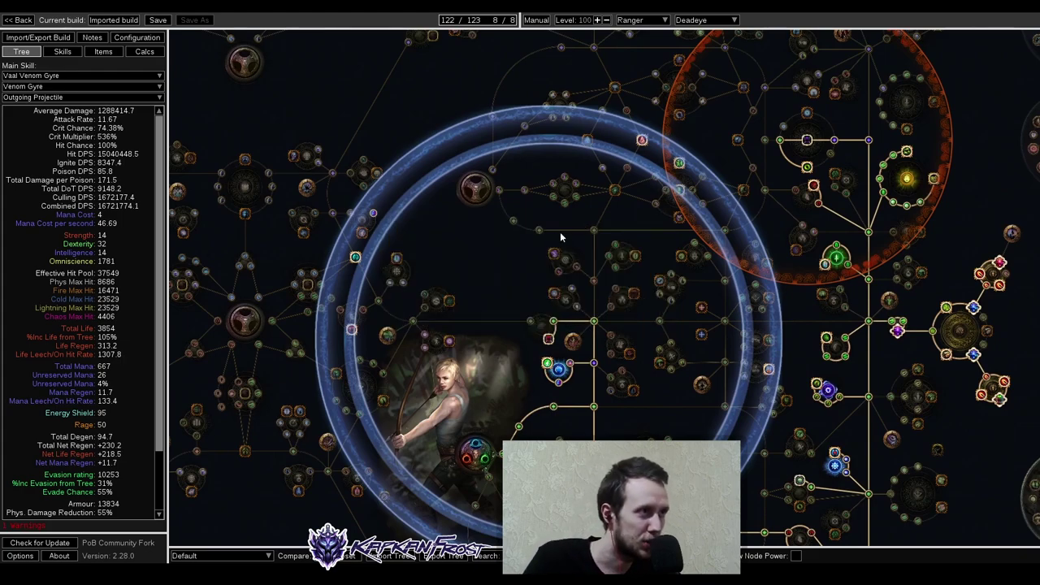
{"action": "mouse_move", "coordinate": [641, 140]}
{"action": "mouse_move", "coordinate": [679, 165]}
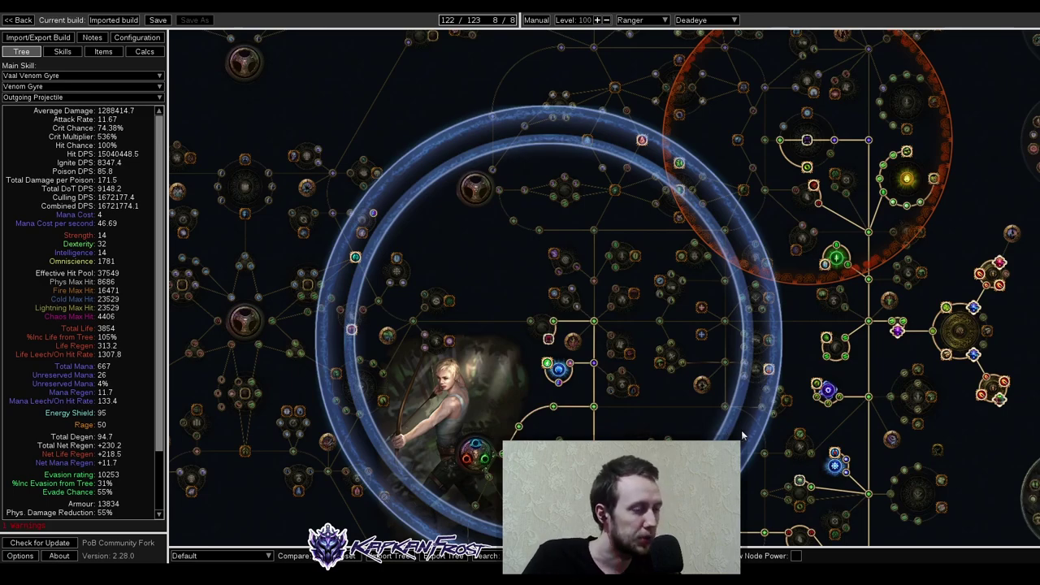
Look over the allocated path from the Ranger start to the eastern clusters, including the Survivalist notable
{"action": "left_click_drag", "start_coordinate": [742, 436], "coordinate": [770, 306]}
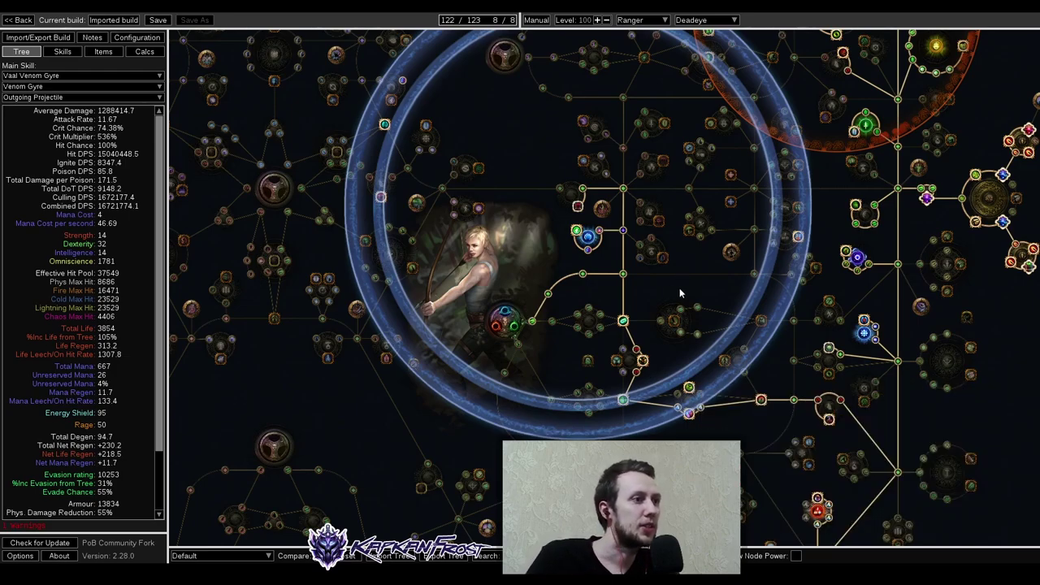
{"action": "left_click_drag", "start_coordinate": [680, 292], "coordinate": [566, 313]}
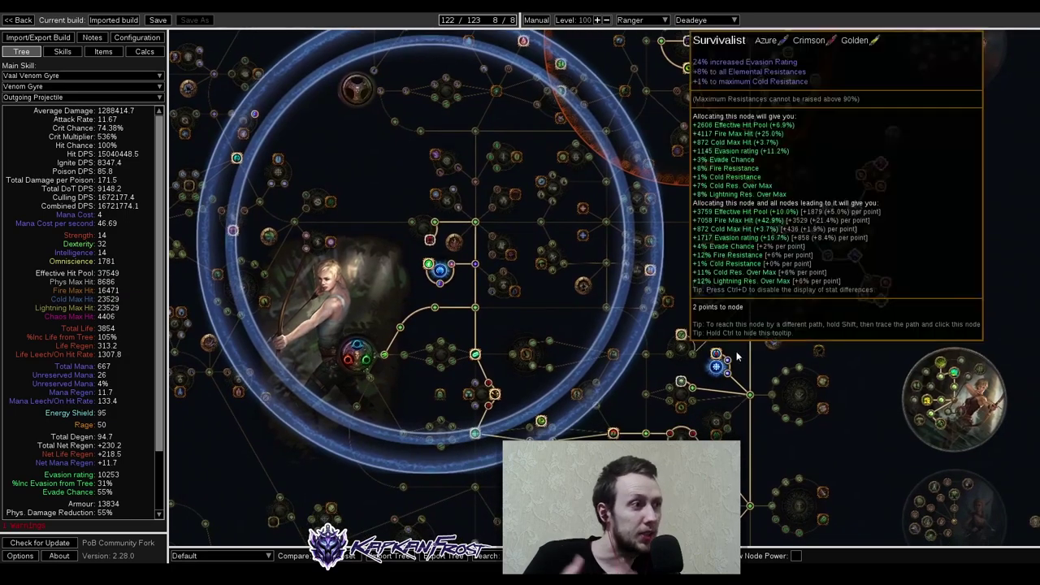
{"action": "left_click_drag", "start_coordinate": [857, 318], "coordinate": [715, 390]}
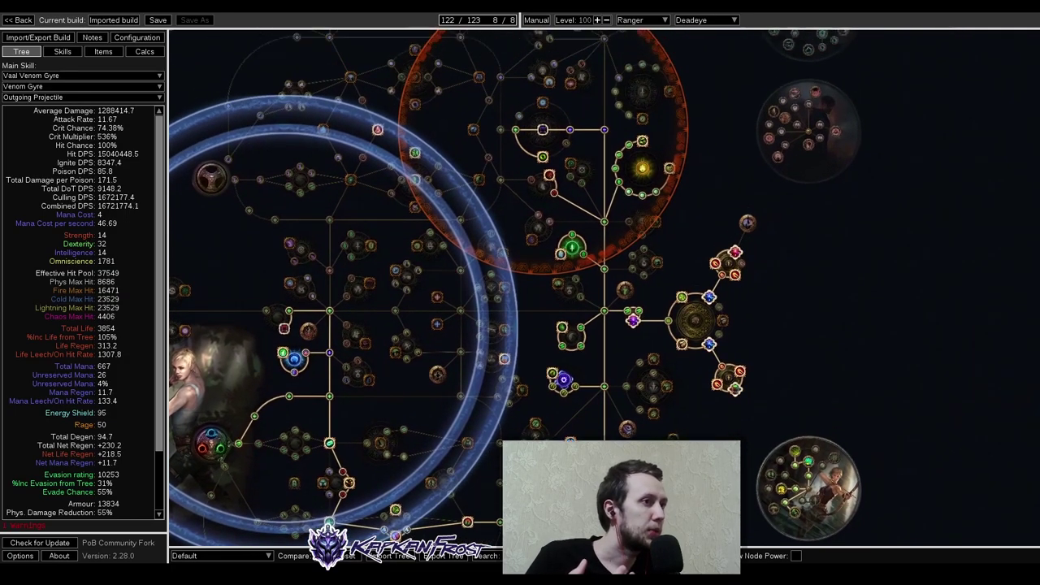
Inspect the Lethal Pride timeless jewel socketed north of the eastern cluster jewels
{"action": "left_click_drag", "start_coordinate": [543, 139], "coordinate": [546, 173]}
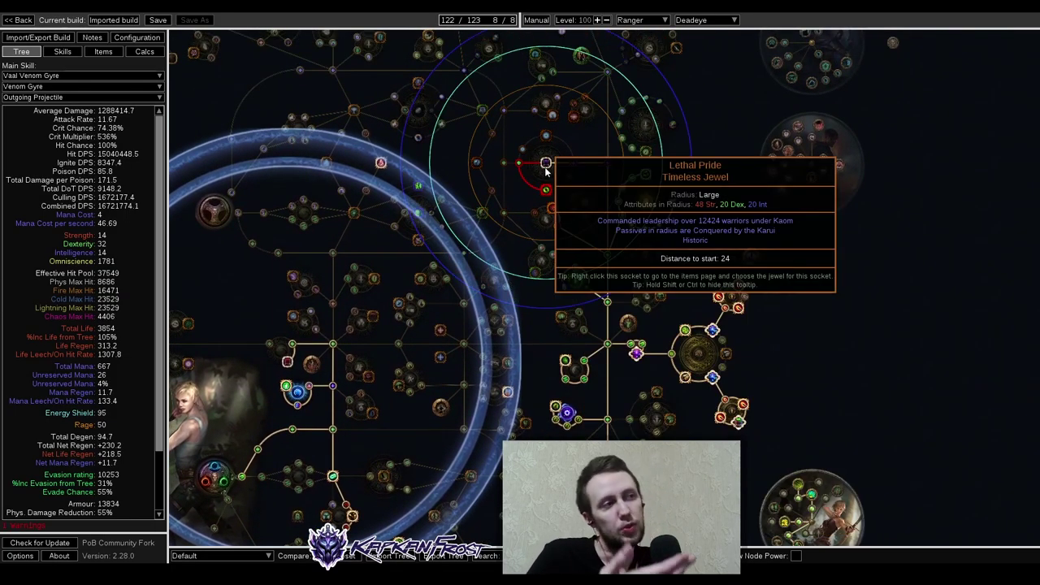
{"action": "left_click", "coordinate": [546, 171]}
{"action": "left_click_drag", "start_coordinate": [843, 368], "coordinate": [845, 199]}
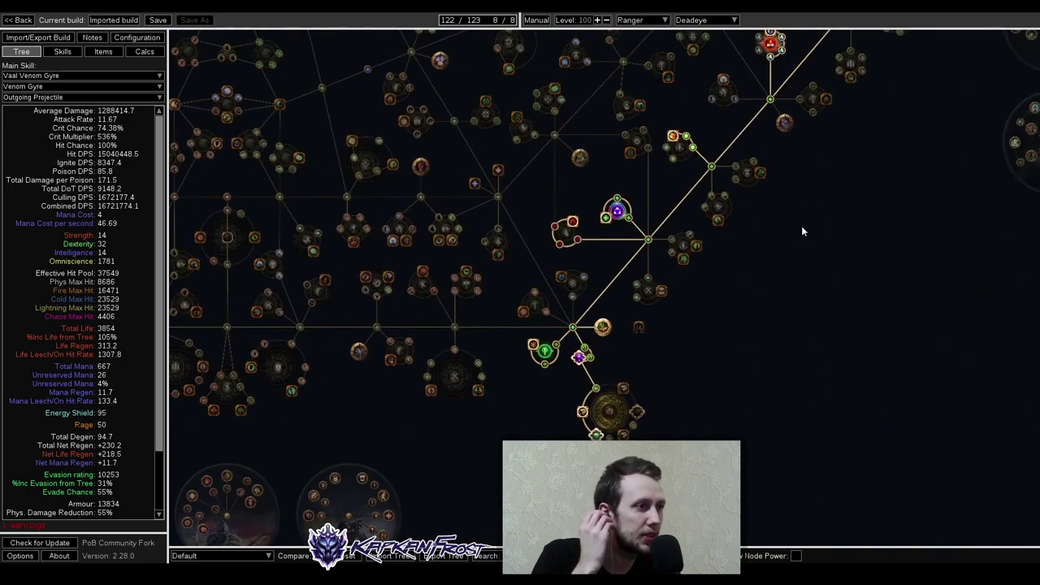
Inspect the Rapture Ornament large cluster jewel on the eastern path and its Fuel the Fight notable
{"action": "scroll", "coordinate": [771, 244], "scroll_direction": "down", "scroll_amount": 3}
{"action": "scroll", "coordinate": [727, 309], "scroll_direction": "up", "scroll_amount": 3}
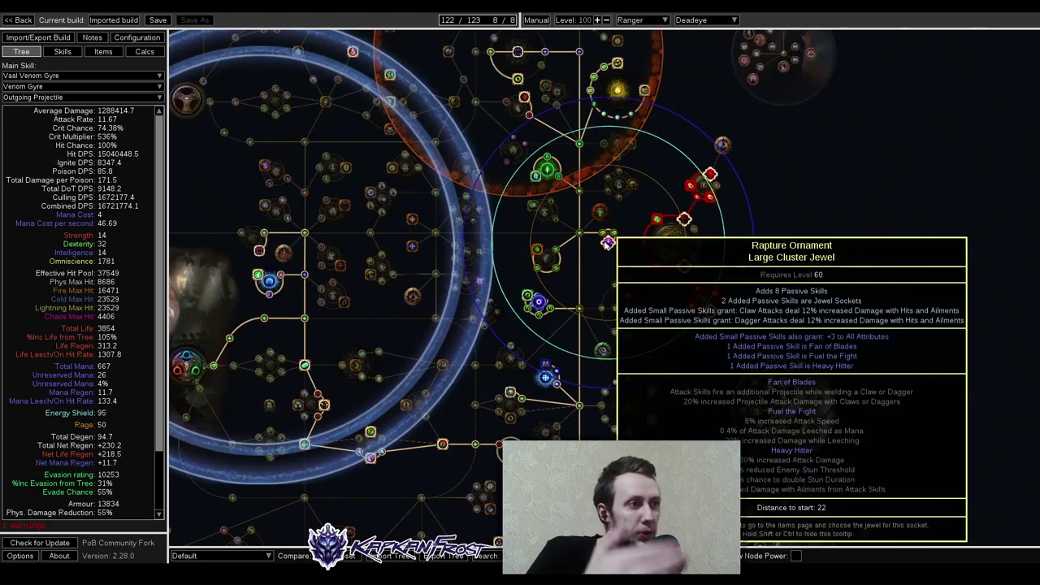
{"action": "left_click_drag", "start_coordinate": [825, 231], "coordinate": [817, 256]}
{"action": "mouse_move", "coordinate": [600, 268]}
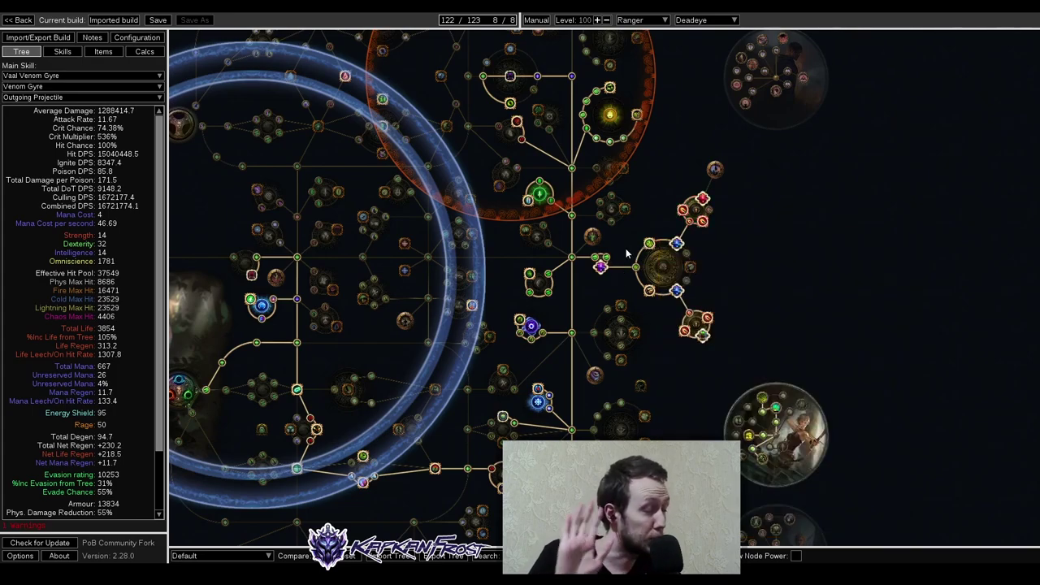
{"action": "mouse_move", "coordinate": [649, 249]}
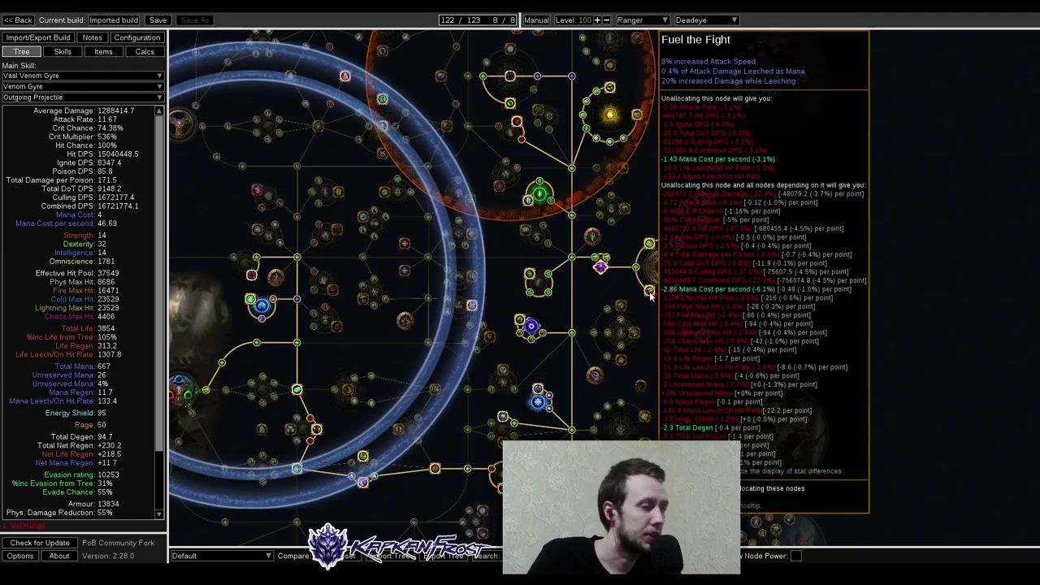
Inspect the Hollow Gutter Murderous Eye Jewel socketed in the southern large cluster
{"action": "left_click_drag", "start_coordinate": [684, 421], "coordinate": [845, 164]}
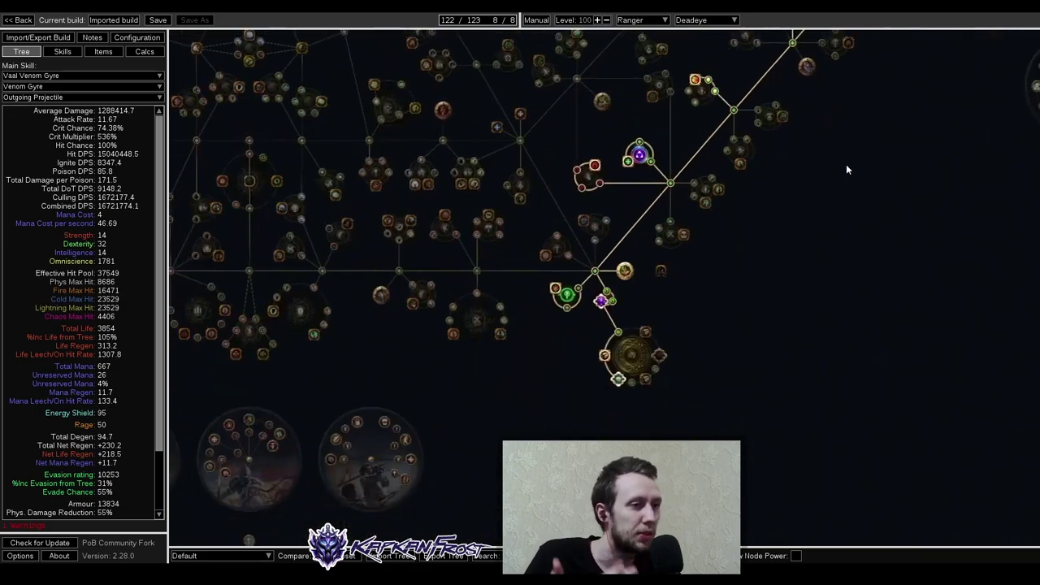
{"action": "scroll", "coordinate": [650, 333], "scroll_direction": "up", "scroll_amount": 2}
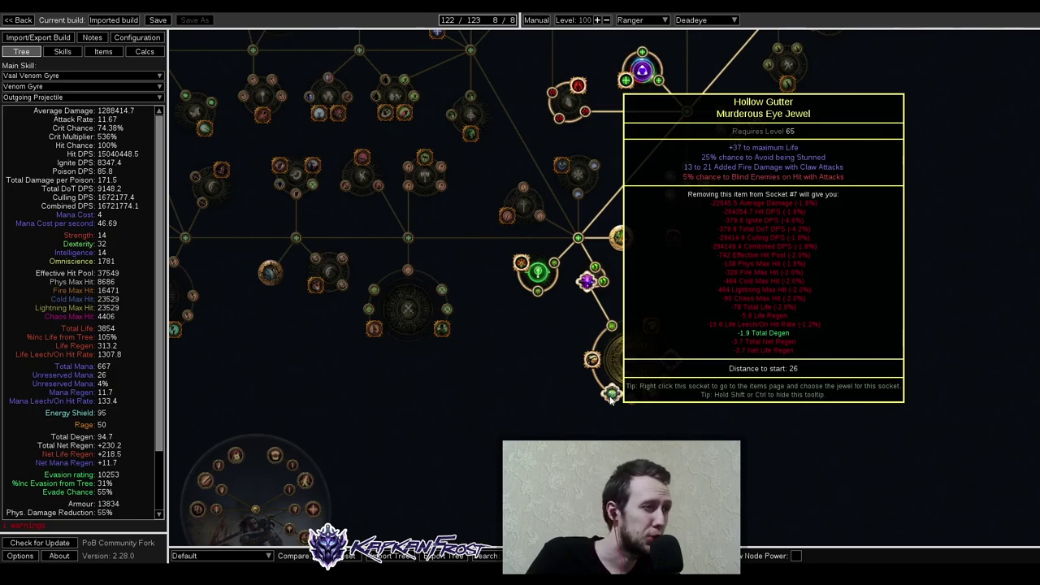
{"action": "scroll", "coordinate": [611, 399], "scroll_direction": "down", "scroll_amount": 3}
Compare the Sol Wound and Glyph Spark medium cluster jewels attached to the eastern large cluster
{"action": "left_click_drag", "start_coordinate": [611, 398], "coordinate": [790, 432]}
{"action": "scroll", "coordinate": [829, 180], "scroll_direction": "up", "scroll_amount": 5}
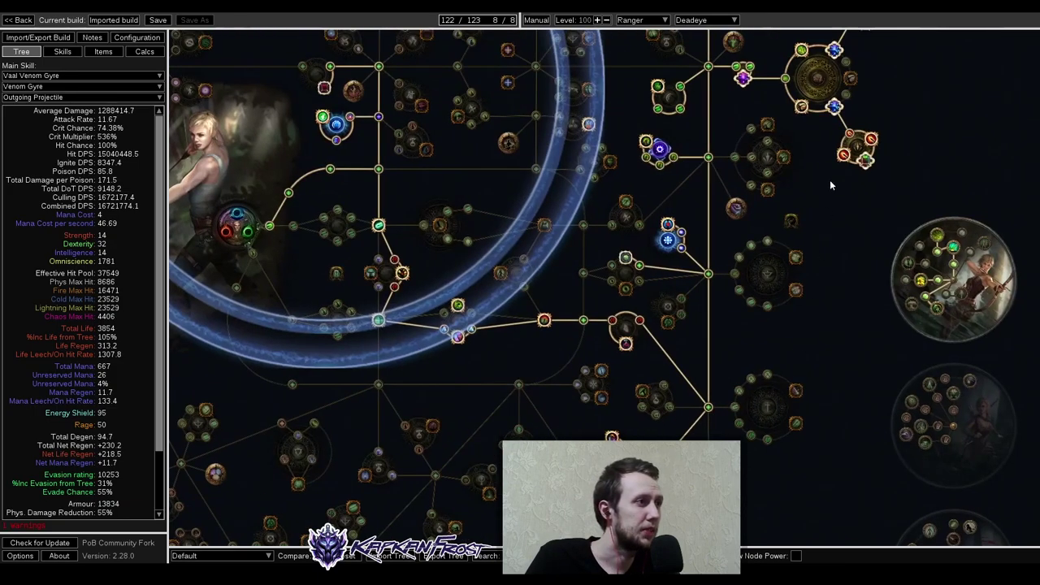
{"action": "left_click_drag", "start_coordinate": [875, 191], "coordinate": [745, 222]}
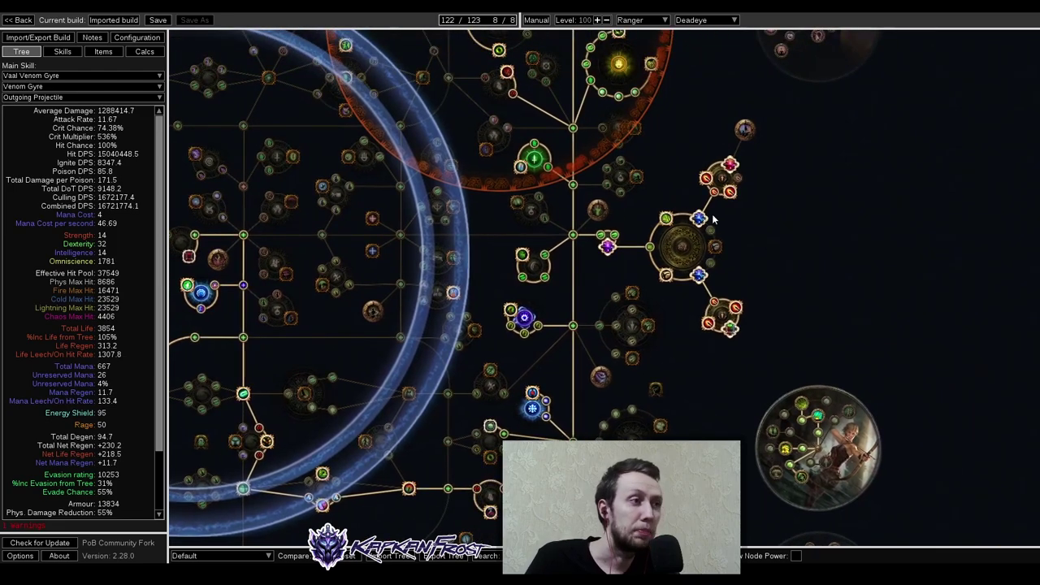
{"action": "scroll", "coordinate": [733, 208], "scroll_direction": "up", "scroll_amount": 3}
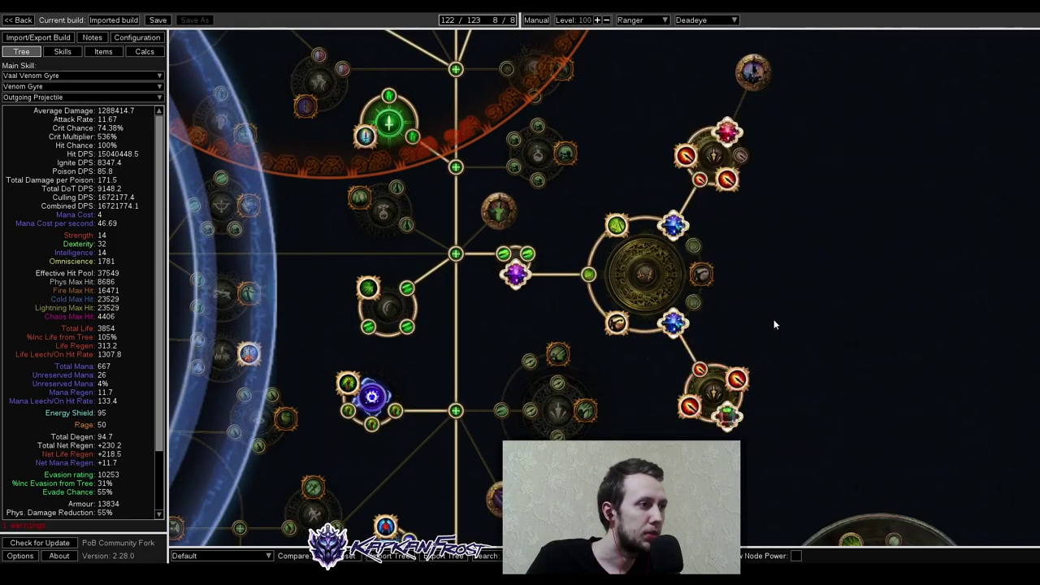
{"action": "left_click_drag", "start_coordinate": [713, 389], "coordinate": [657, 345]}
{"action": "mouse_move", "coordinate": [624, 286]}
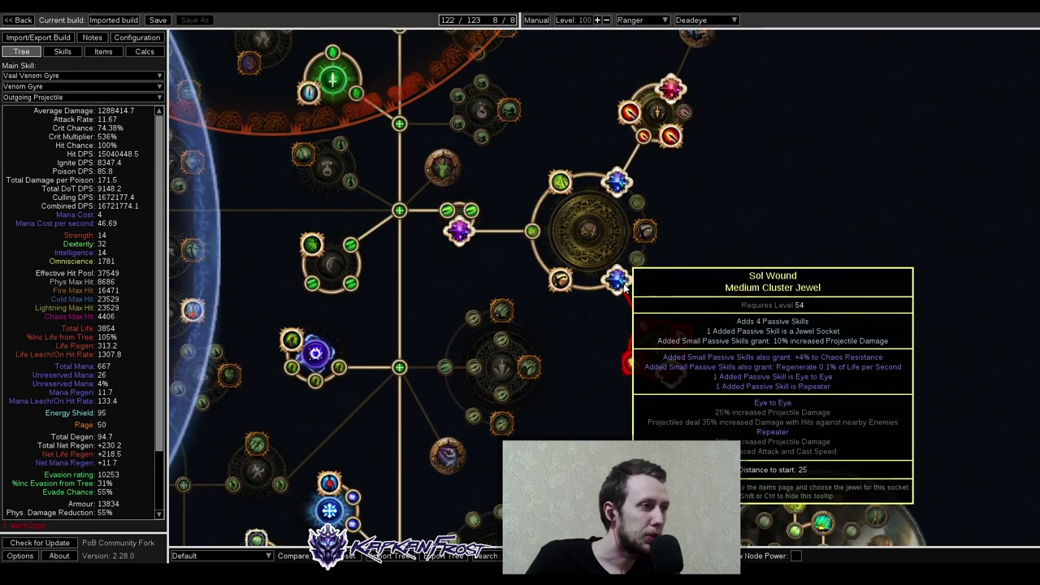
{"action": "mouse_move", "coordinate": [623, 185]}
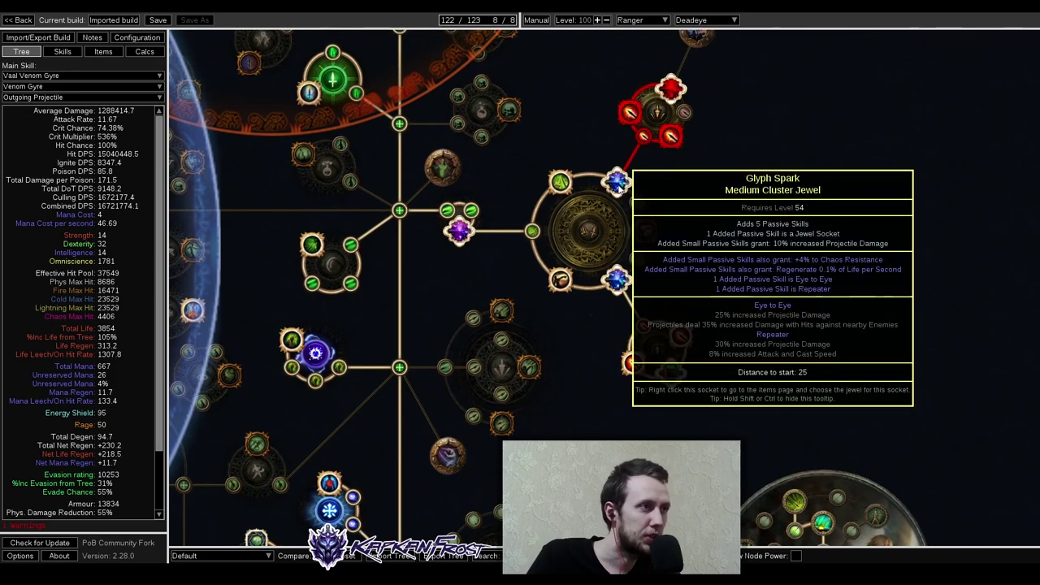
Inspect the Watcher's Eye jewel and check its modifiers against the Anger, Determination, Wrath socket group
{"action": "mouse_move", "coordinate": [680, 335]}
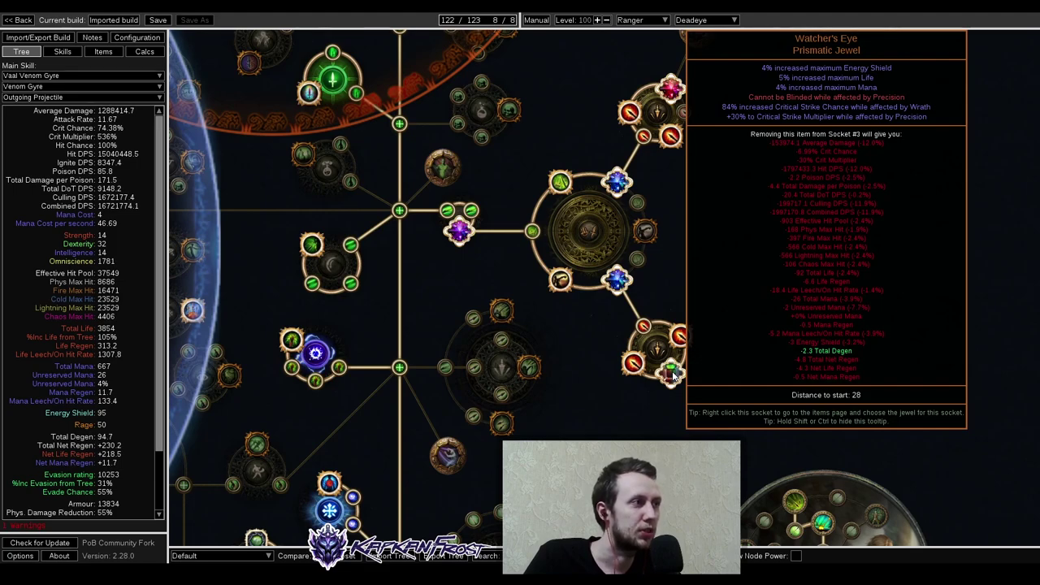
{"action": "left_click", "coordinate": [73, 54]}
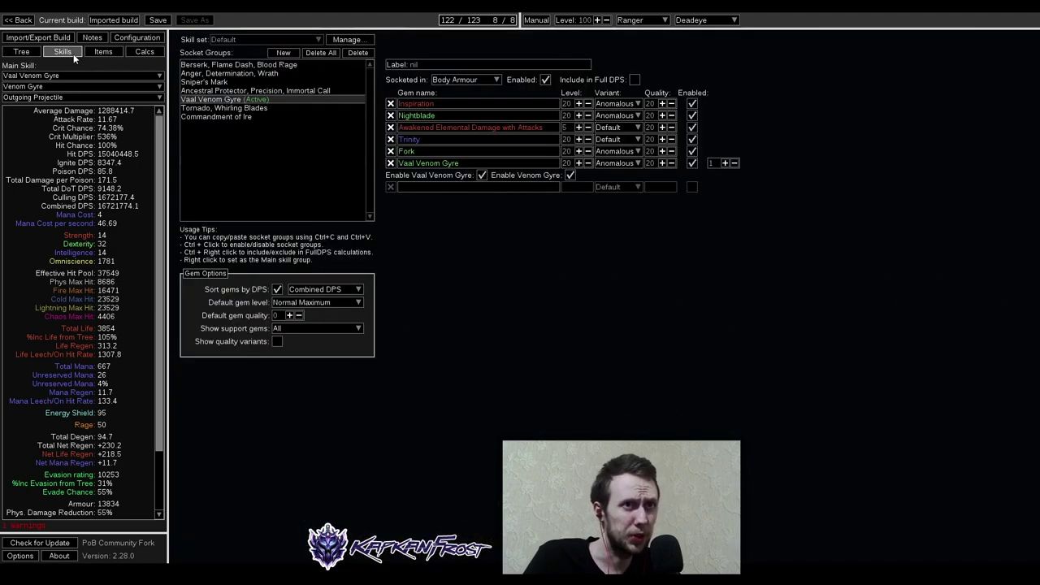
{"action": "left_click", "coordinate": [234, 73]}
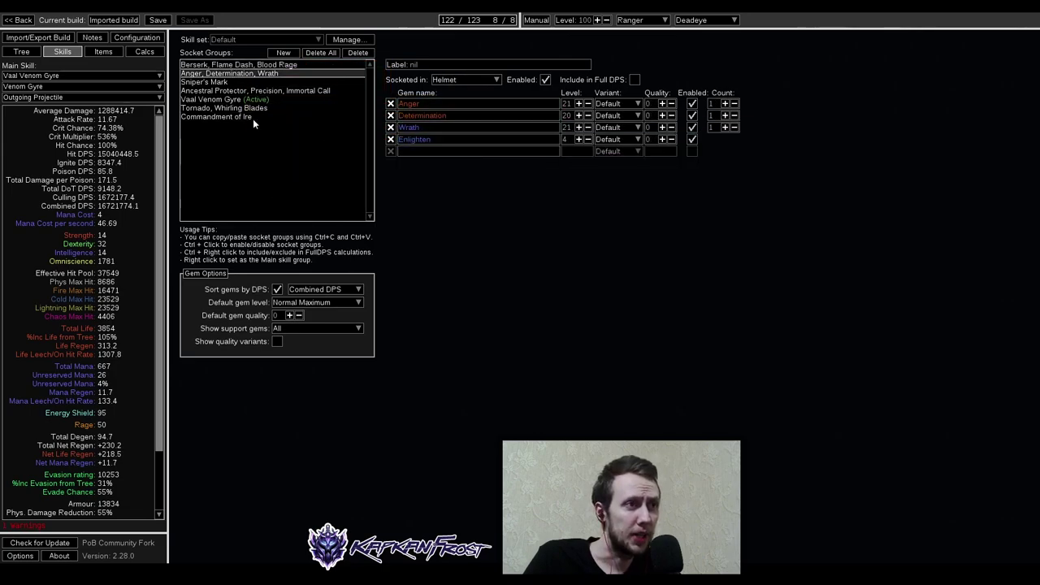
{"action": "left_click", "coordinate": [21, 54]}
{"action": "mouse_move", "coordinate": [668, 379]}
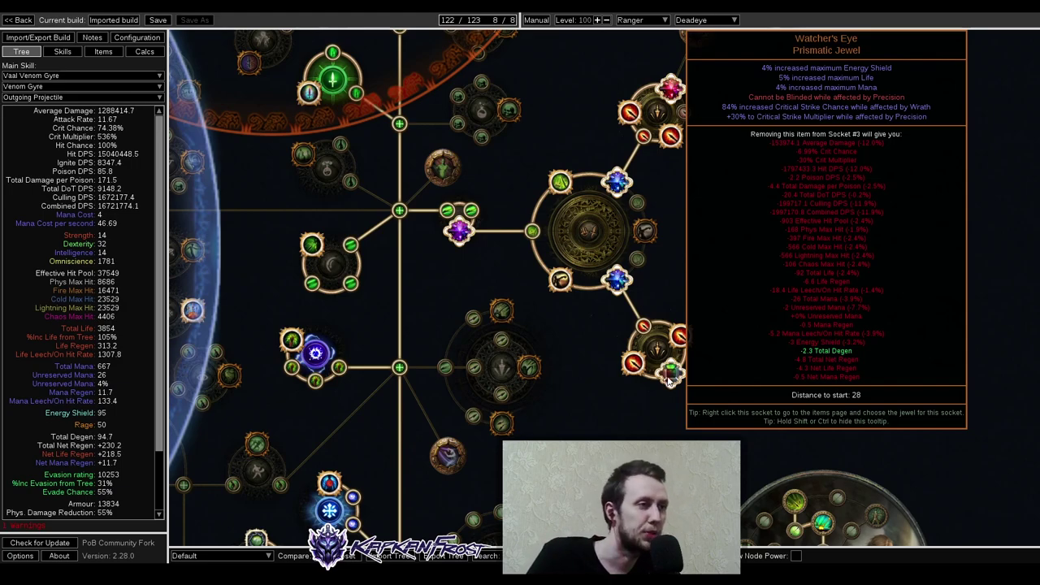
Inspect The Interrogation small cluster jewel in the upper medium cluster of the eastern branch
{"action": "left_click_drag", "start_coordinate": [713, 221], "coordinate": [687, 313]}
{"action": "left_click_drag", "start_coordinate": [717, 251], "coordinate": [707, 346]}
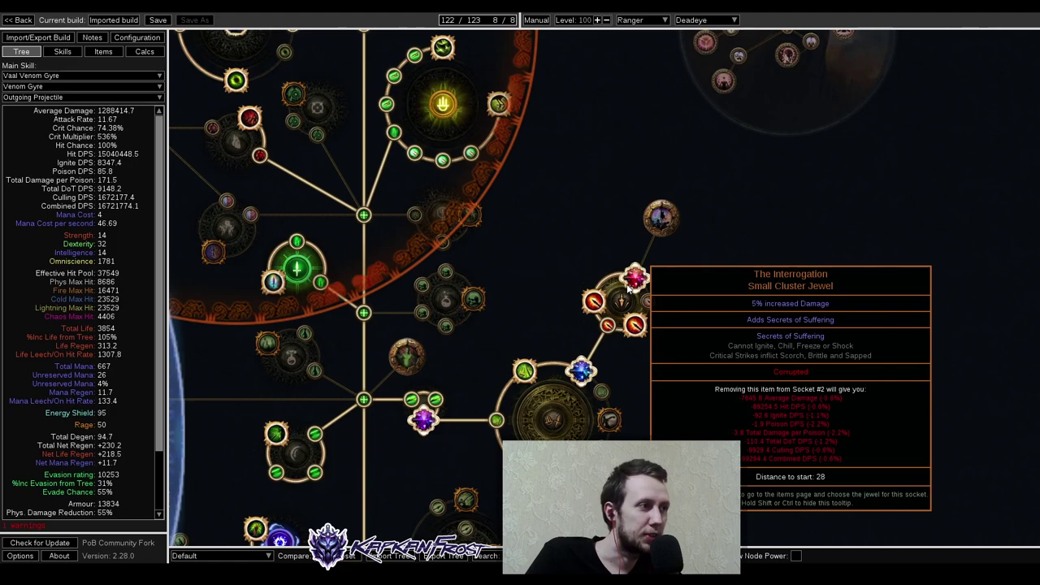
{"action": "mouse_move", "coordinate": [660, 215]}
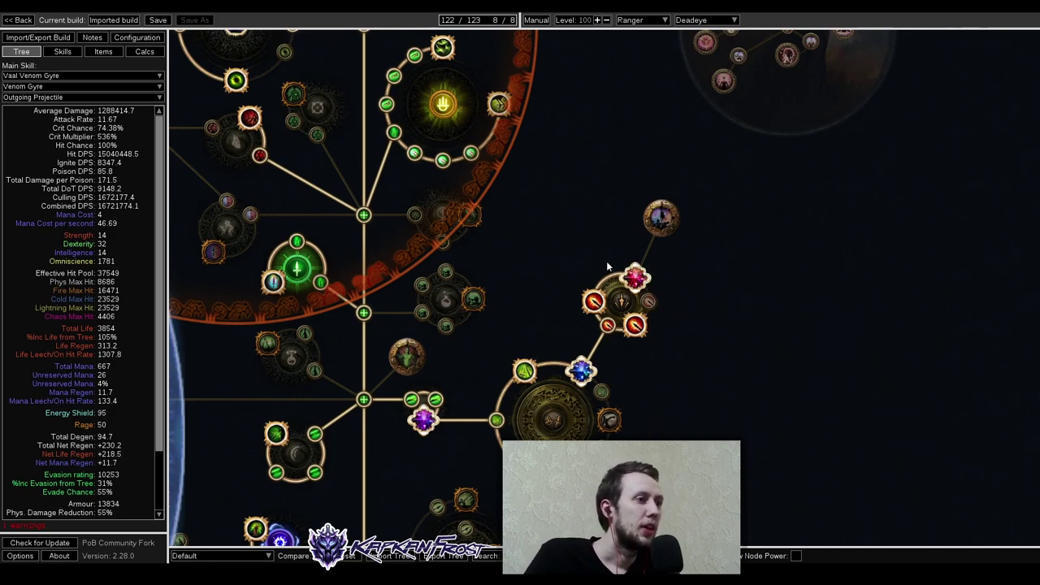
Survey the allocated path running from the southern passives back up to the eastern clusters
{"action": "scroll", "coordinate": [607, 261], "scroll_direction": "down", "scroll_amount": 3}
{"action": "left_click_drag", "start_coordinate": [665, 349], "coordinate": [874, 109]}
{"action": "left_click_drag", "start_coordinate": [650, 557], "coordinate": [747, 326]}
{"action": "scroll", "coordinate": [766, 323], "scroll_direction": "down", "scroll_amount": 1}
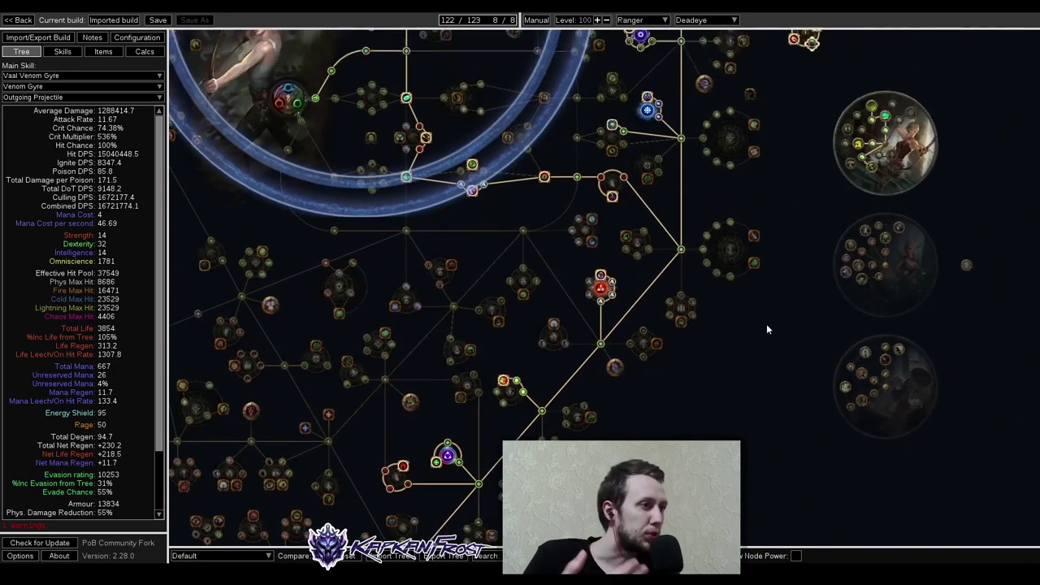
{"action": "scroll", "coordinate": [754, 264], "scroll_direction": "up", "scroll_amount": 1}
{"action": "left_click_drag", "start_coordinate": [753, 264], "coordinate": [731, 398]}
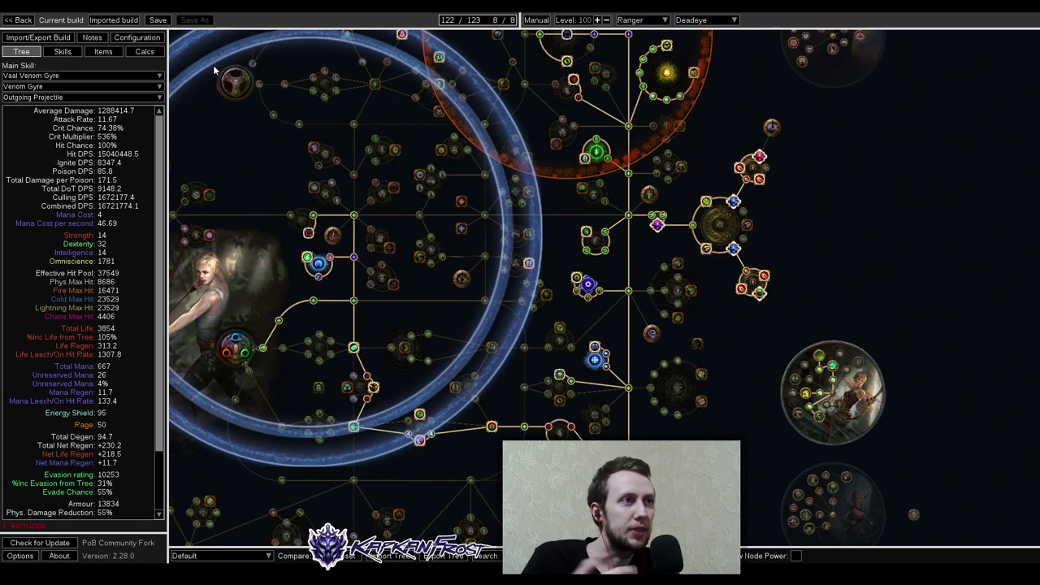
Review the Commandment of Ire socket group and the Tornado, Whirling Blades gems in the boots
{"action": "left_click", "coordinate": [57, 54]}
{"action": "left_click", "coordinate": [251, 119]}
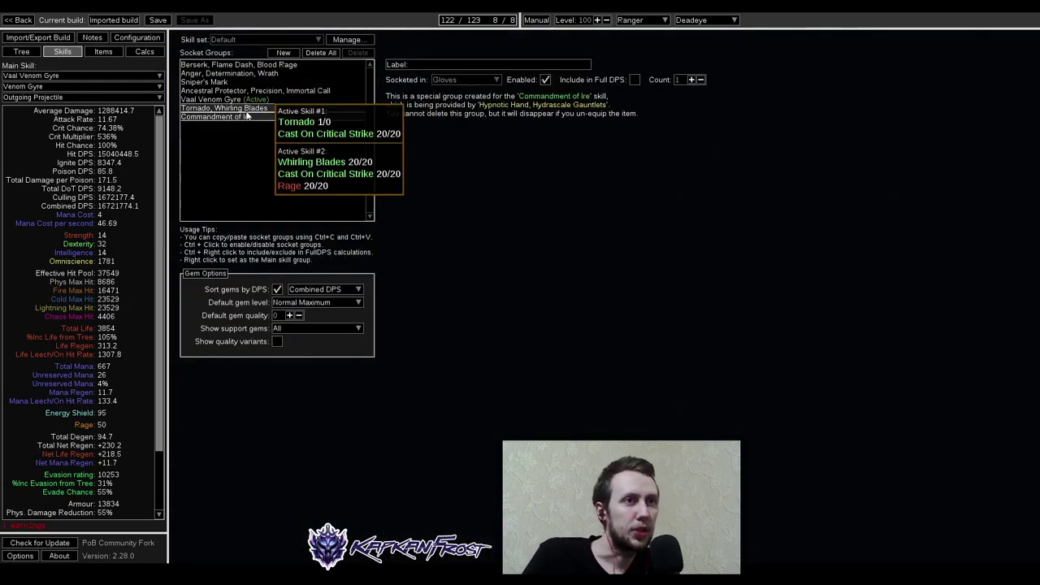
{"action": "left_click", "coordinate": [250, 108]}
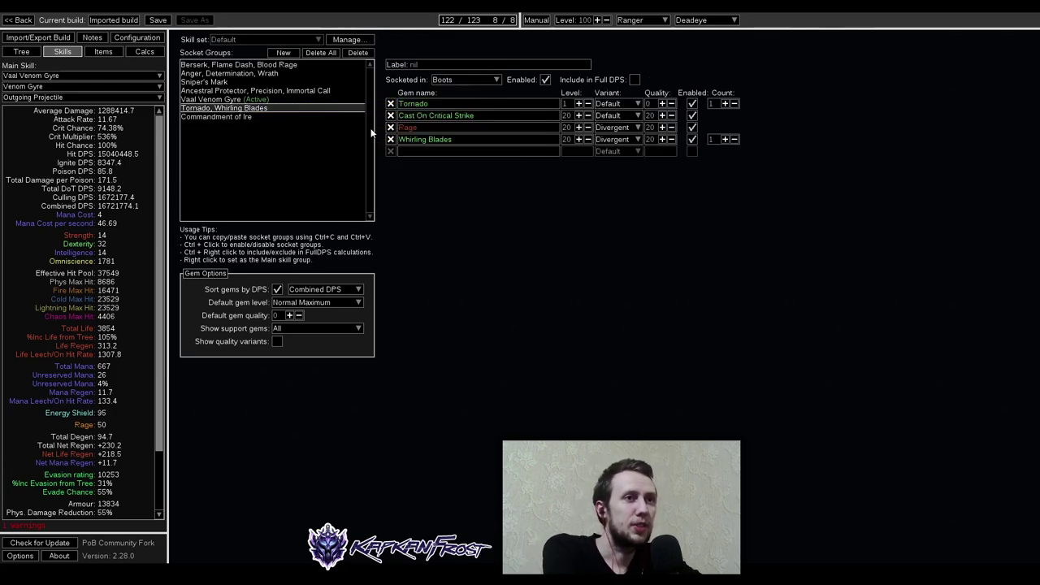
Review the Vaal Venom Gyre support gems in the body armour and the Berserk, Flame Dash, Blood Rage group
{"action": "left_click", "coordinate": [285, 97]}
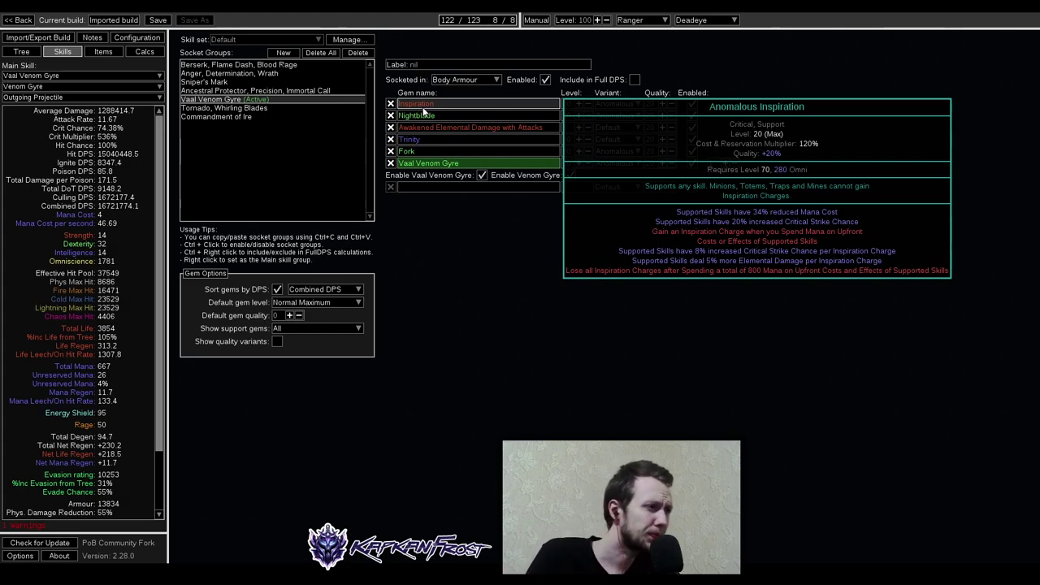
{"action": "mouse_move", "coordinate": [429, 113]}
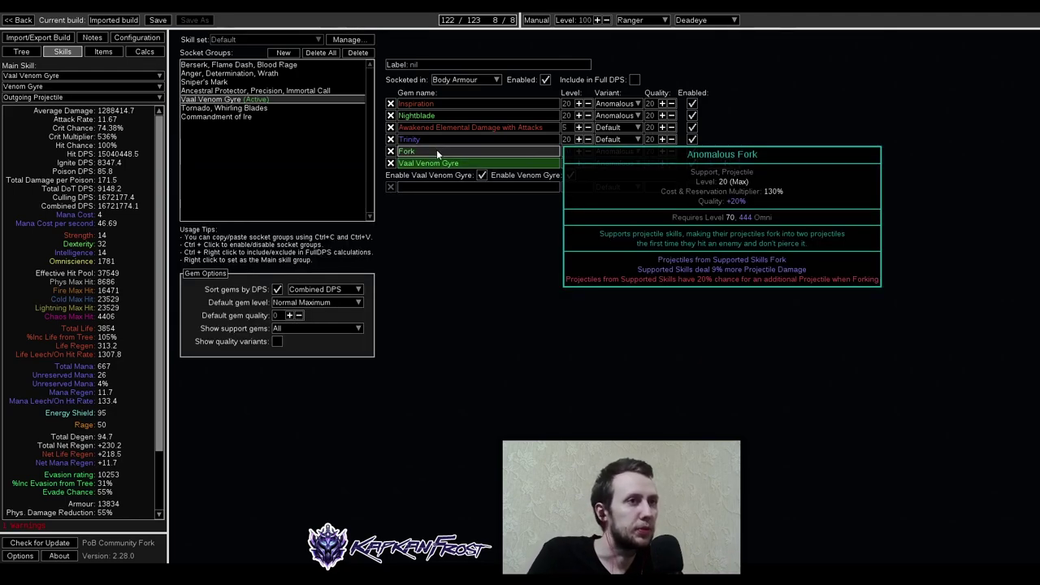
{"action": "left_click", "coordinate": [264, 64]}
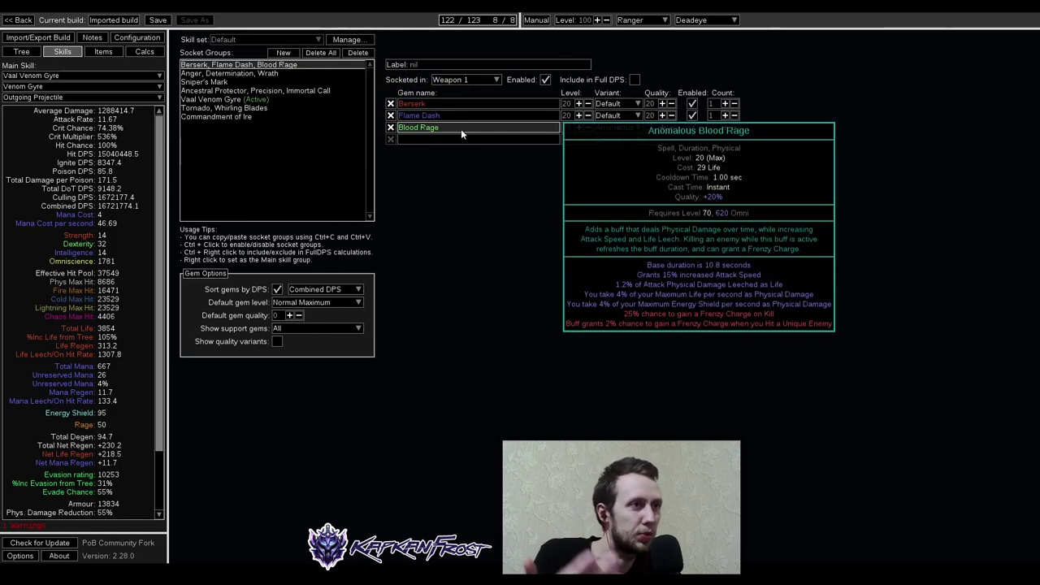
Compare the aura gems in the helmet, including Determination, with the Precision gem in the gloves
{"action": "left_click", "coordinate": [244, 73]}
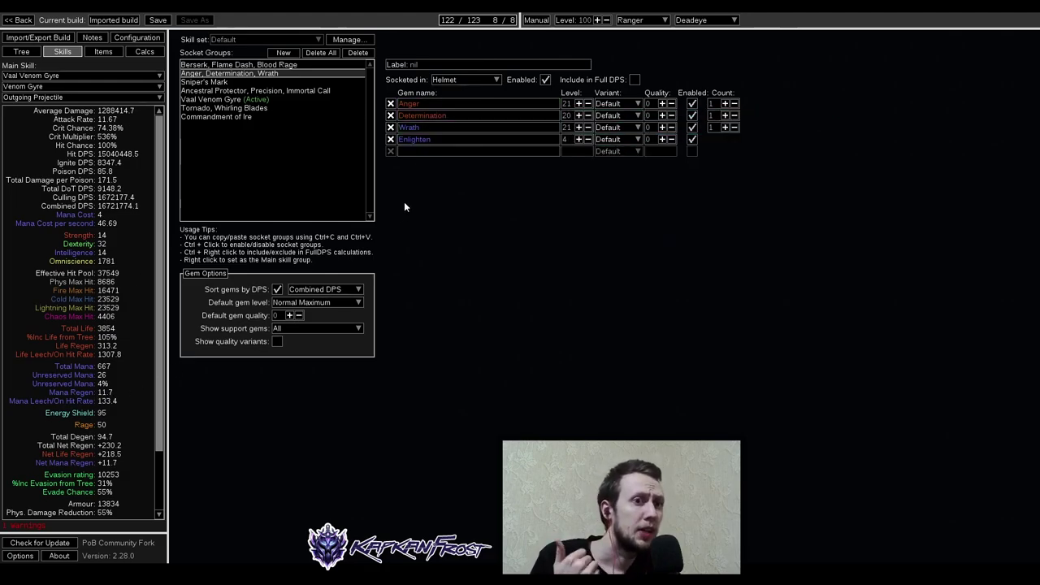
{"action": "left_click", "coordinate": [300, 89]}
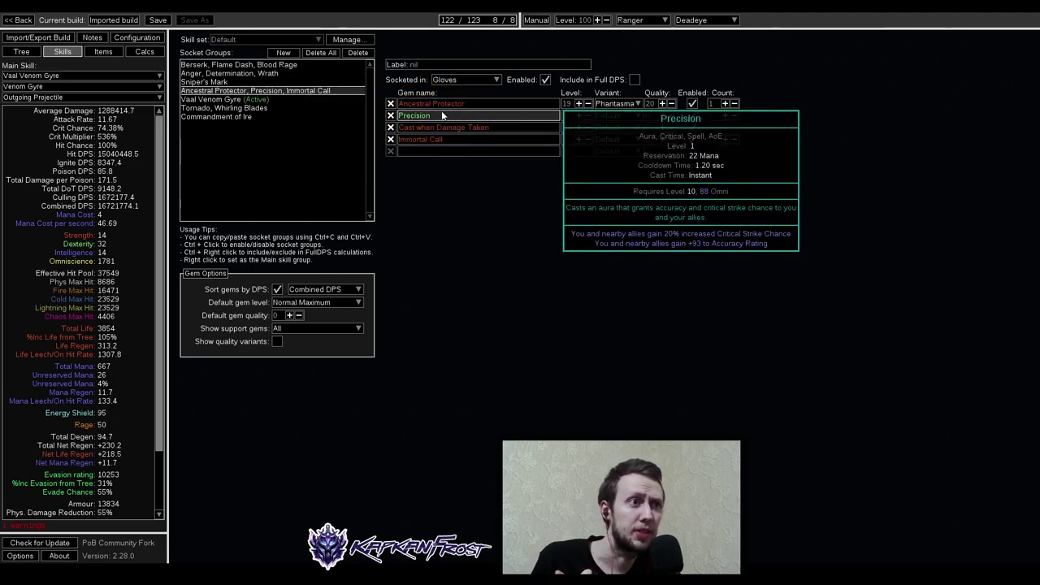
{"action": "left_click", "coordinate": [268, 73]}
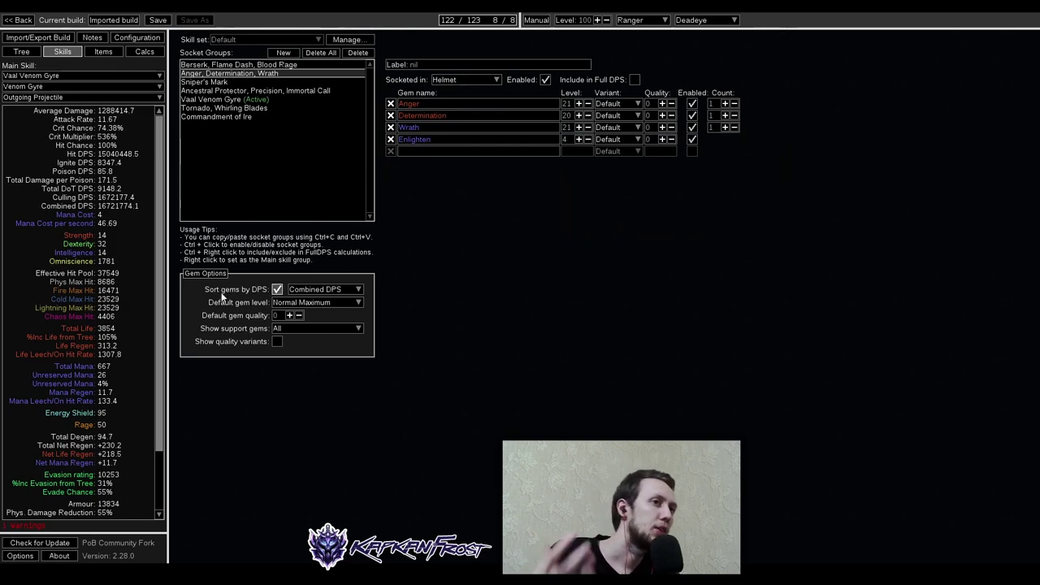
{"action": "mouse_move", "coordinate": [437, 120]}
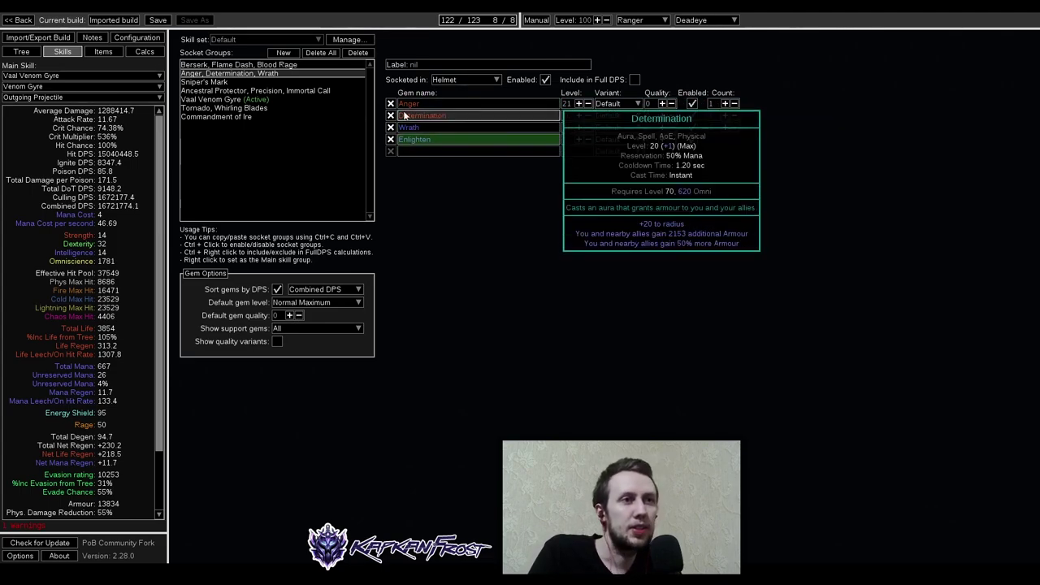
Examine the Sniper's Mark links in Weapon 2 and the Ancestral Protector, Precision, Immortal Call gems in the gloves
{"action": "left_click", "coordinate": [277, 82]}
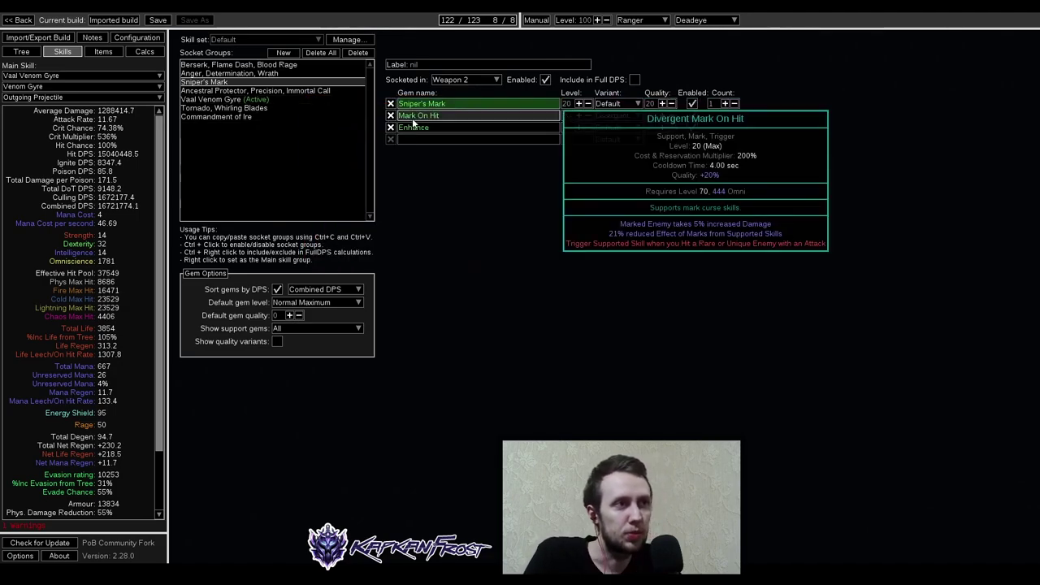
{"action": "left_click", "coordinate": [279, 91]}
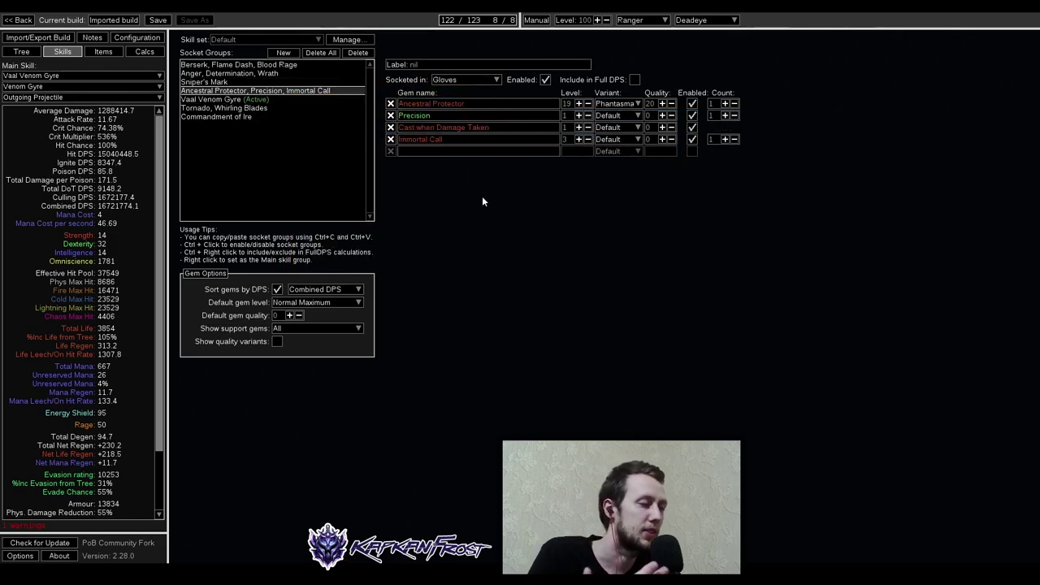
{"action": "mouse_move", "coordinate": [469, 107]}
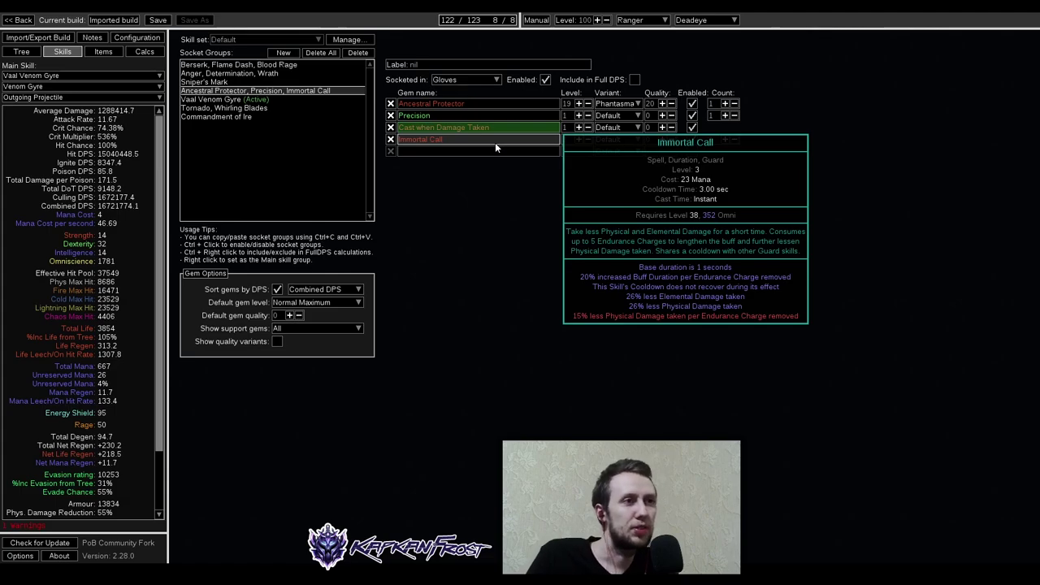
Read the Divergent Rage and Divergent Whirling Blades gem details in the boots socket group
{"action": "left_click", "coordinate": [243, 108]}
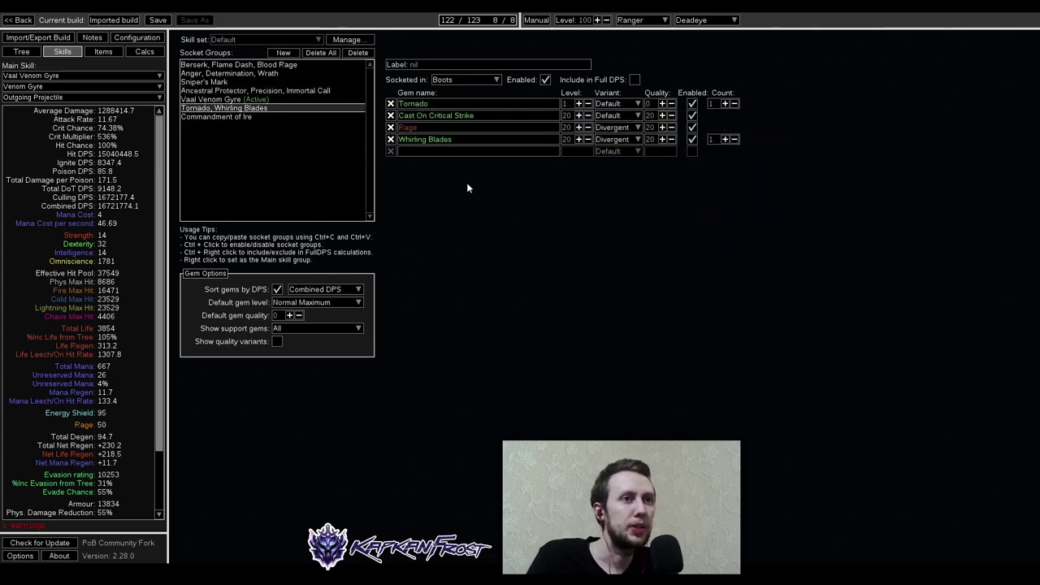
{"action": "left_click", "coordinate": [495, 140]}
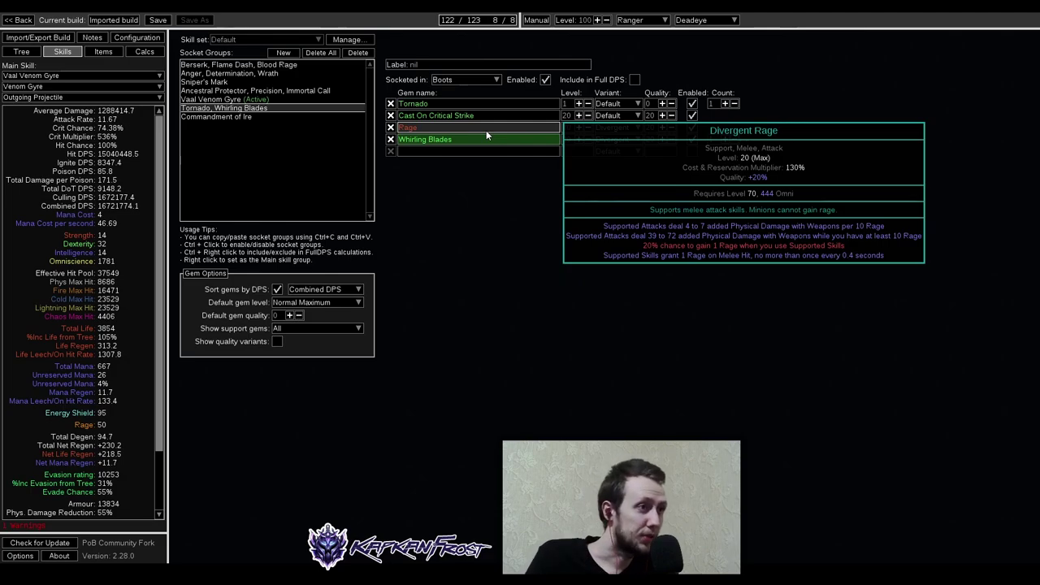
{"action": "left_click", "coordinate": [488, 137]}
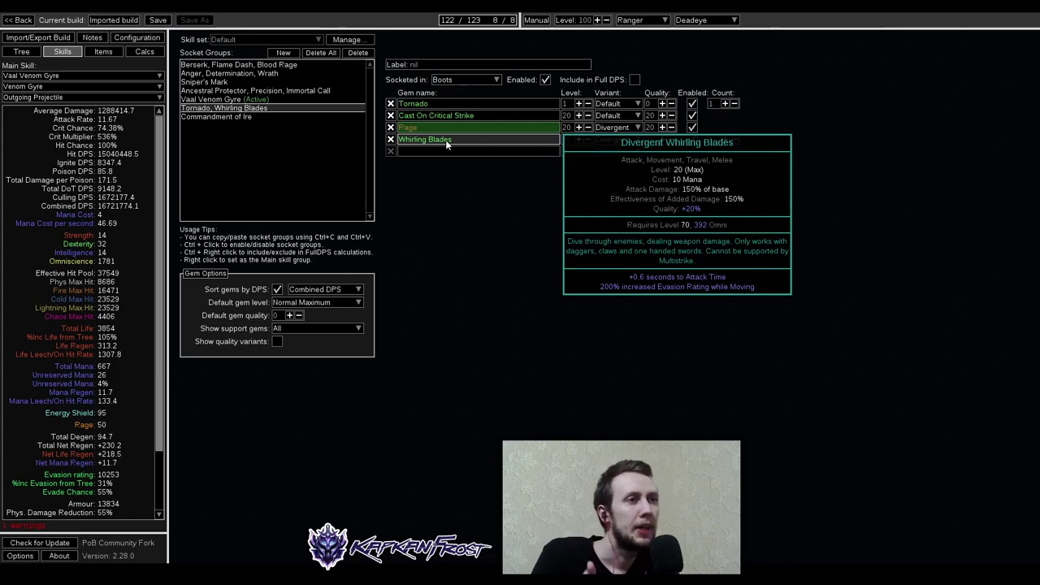
Compare the Tornado gem with the linked Whirling Blades and Rage gems in the boots socket group
{"action": "left_click", "coordinate": [453, 139]}
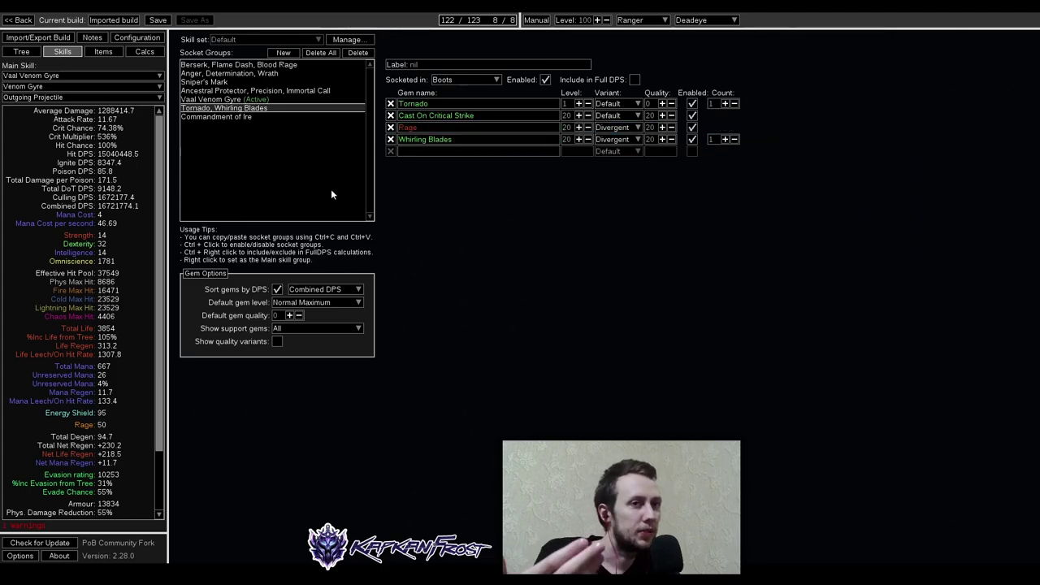
{"action": "left_click", "coordinate": [434, 104]}
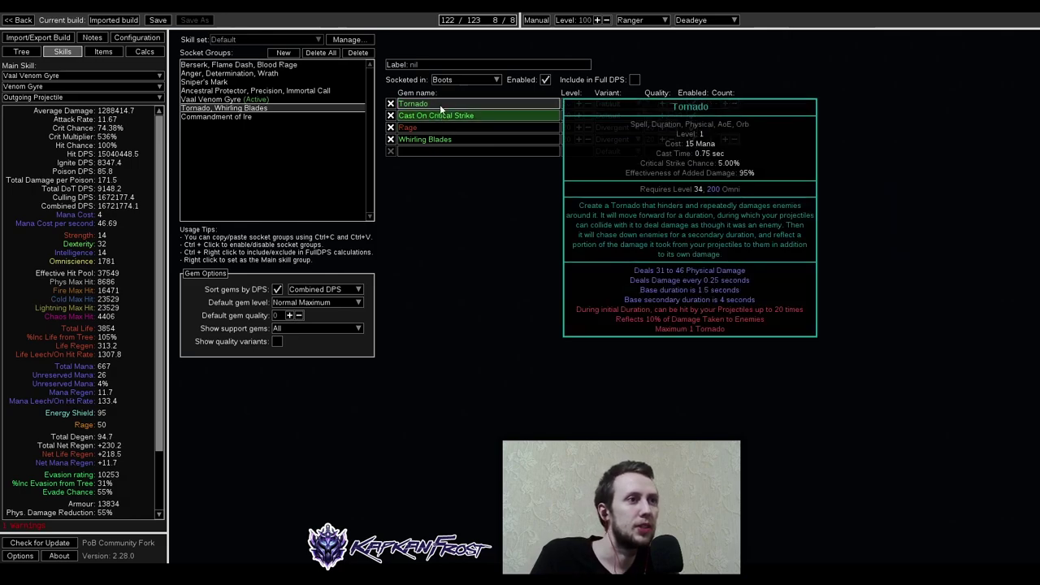
{"action": "left_click", "coordinate": [433, 128]}
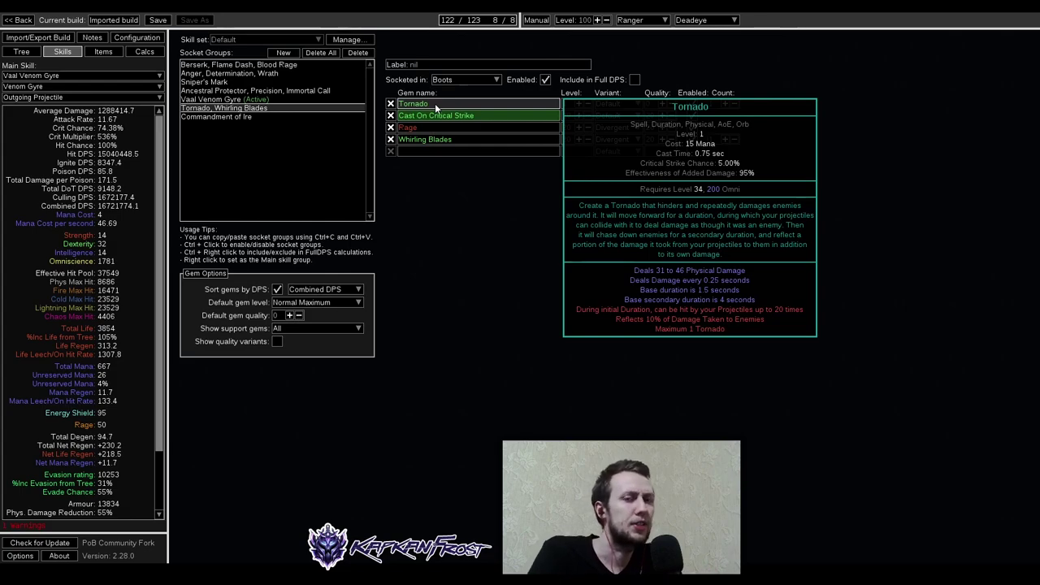
Review the equipped weapons, body armour, gloves, boots and Crystallised Omniscience amulet in the build's item list
{"action": "left_click", "coordinate": [107, 52]}
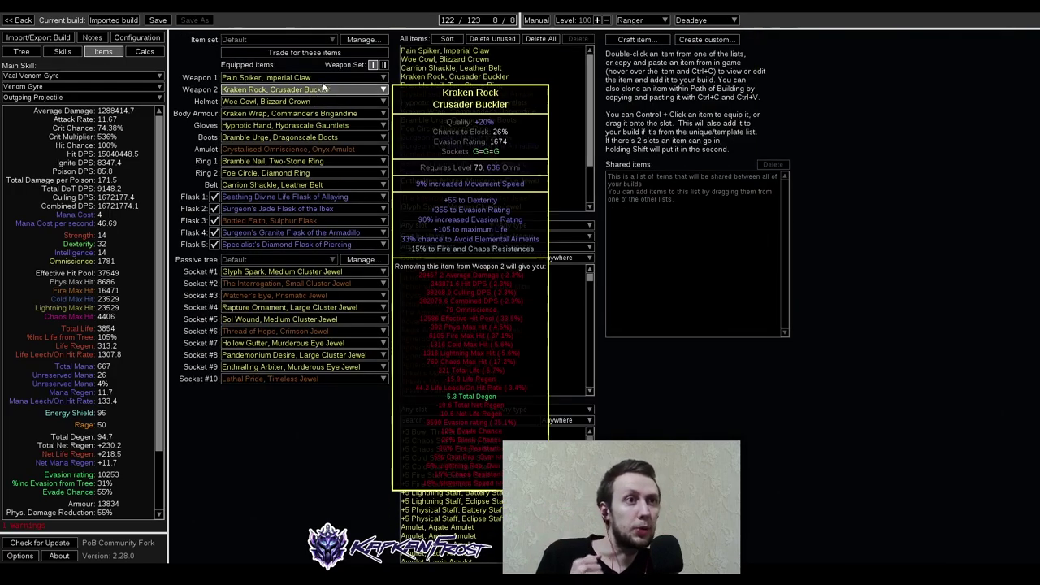
{"action": "mouse_move", "coordinate": [323, 82]}
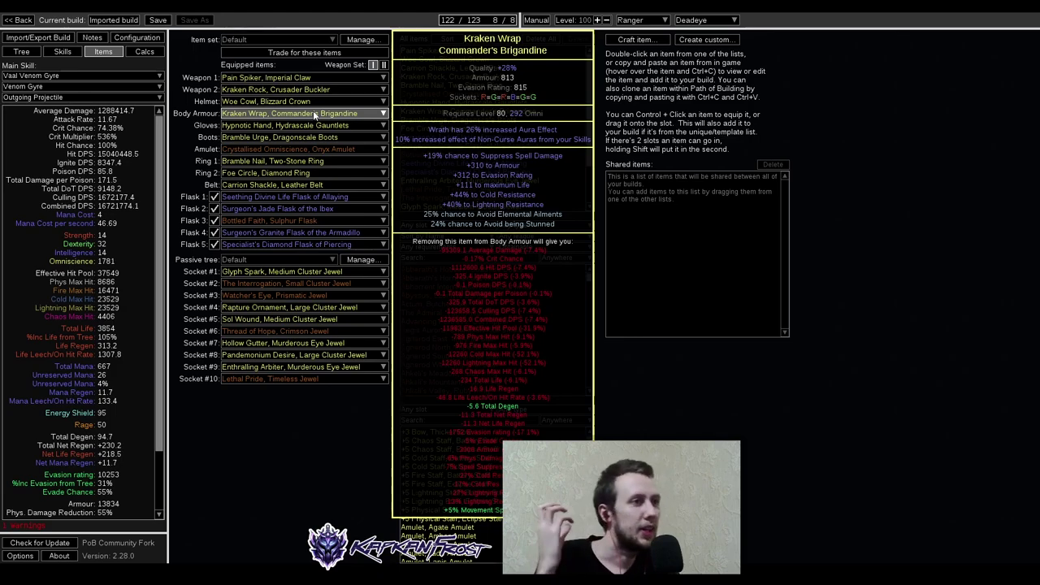
{"action": "mouse_move", "coordinate": [316, 123]}
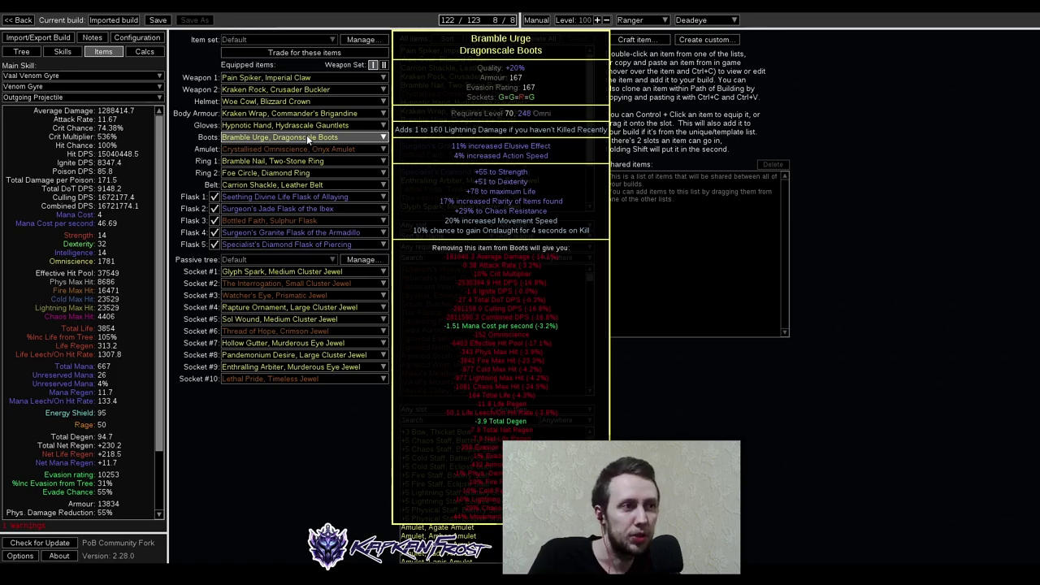
{"action": "mouse_move", "coordinate": [309, 150]}
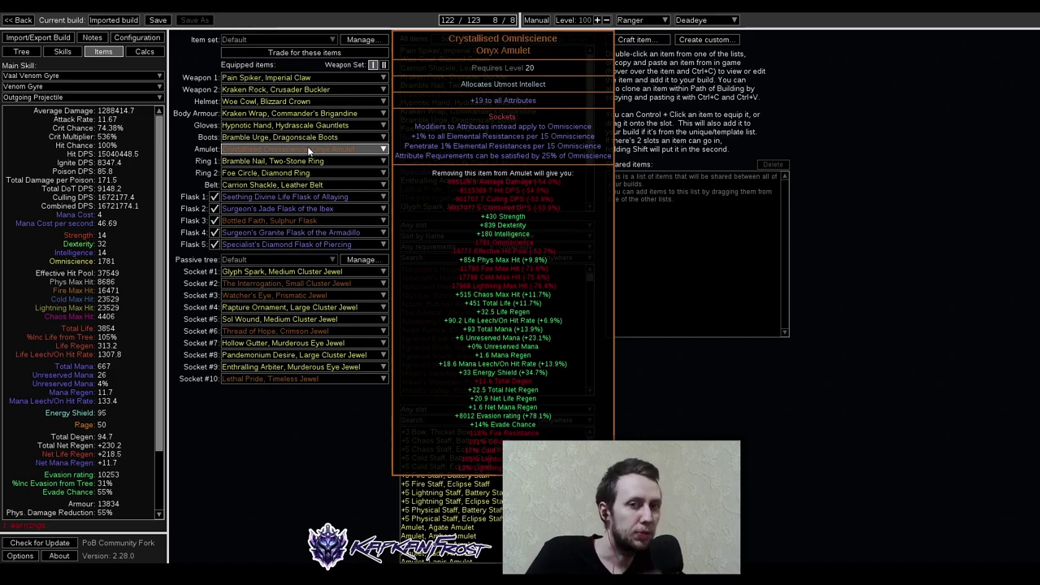
{"action": "mouse_move", "coordinate": [313, 139]}
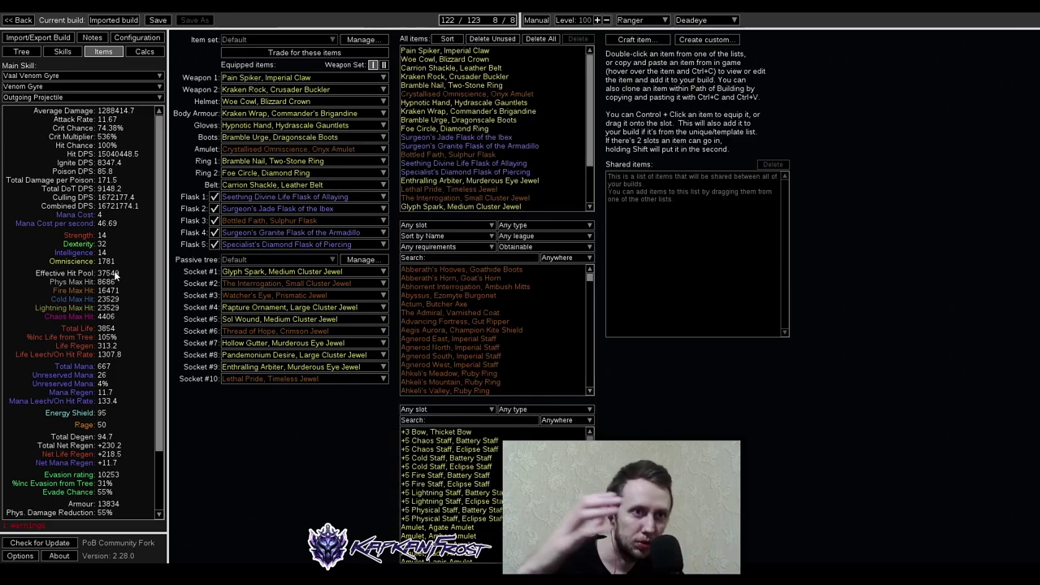
{"action": "mouse_move", "coordinate": [278, 150]}
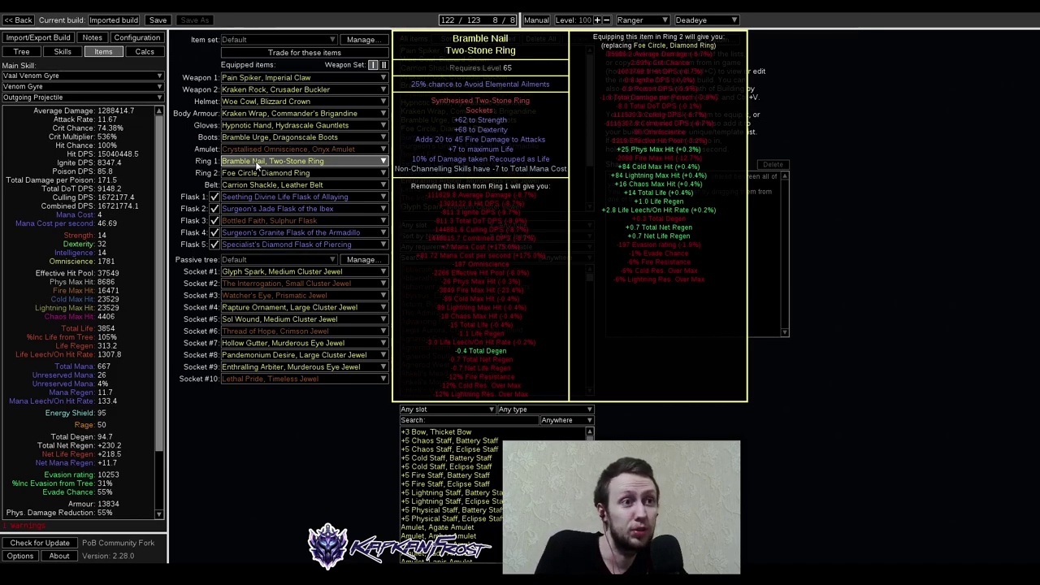
Examine the Hypnotic Hand gloves and the Divine Life, Jade and Granite flasks
{"action": "mouse_move", "coordinate": [281, 128]}
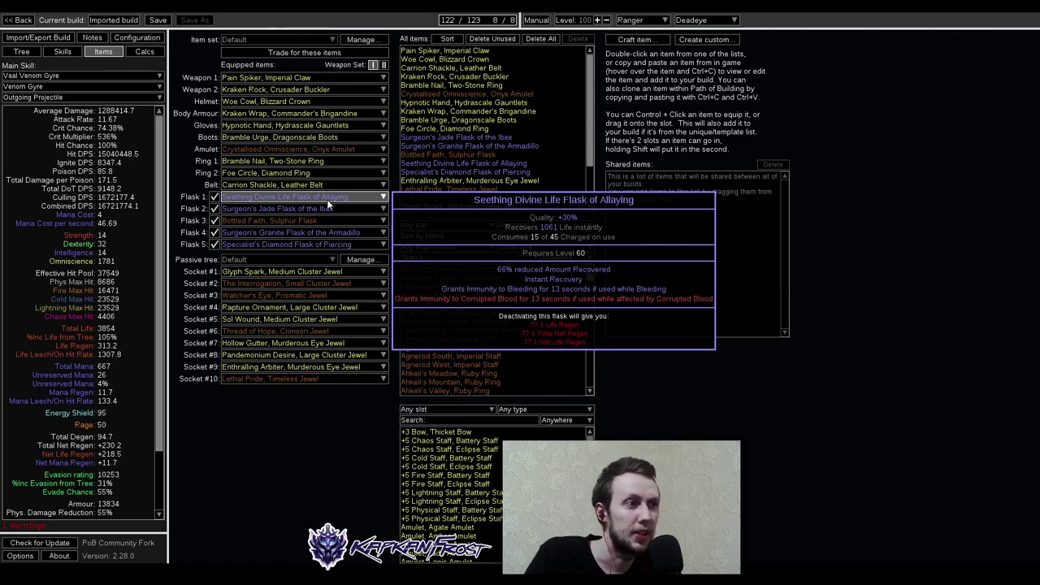
{"action": "mouse_move", "coordinate": [329, 210]}
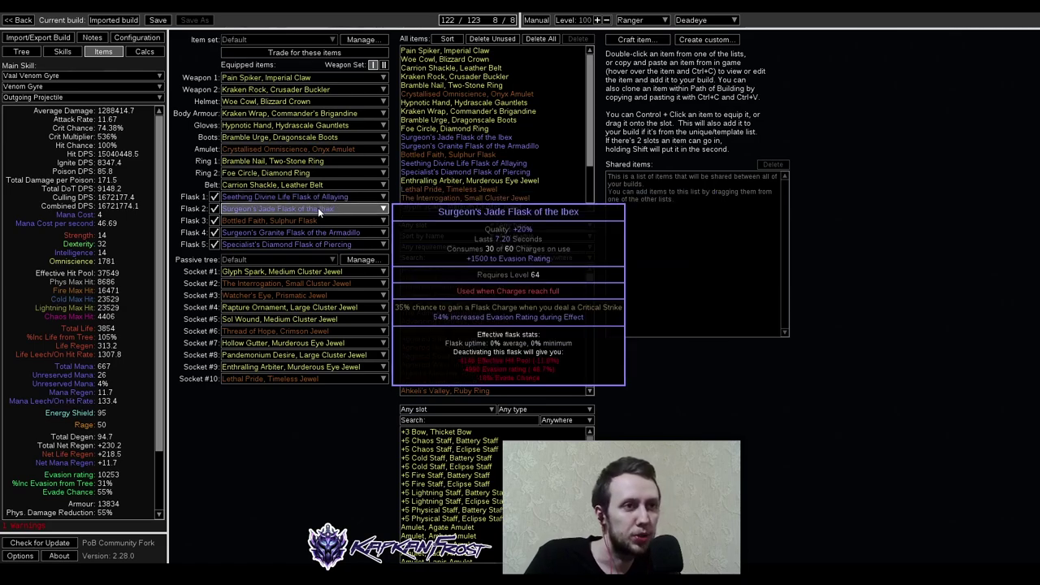
{"action": "mouse_move", "coordinate": [325, 233]}
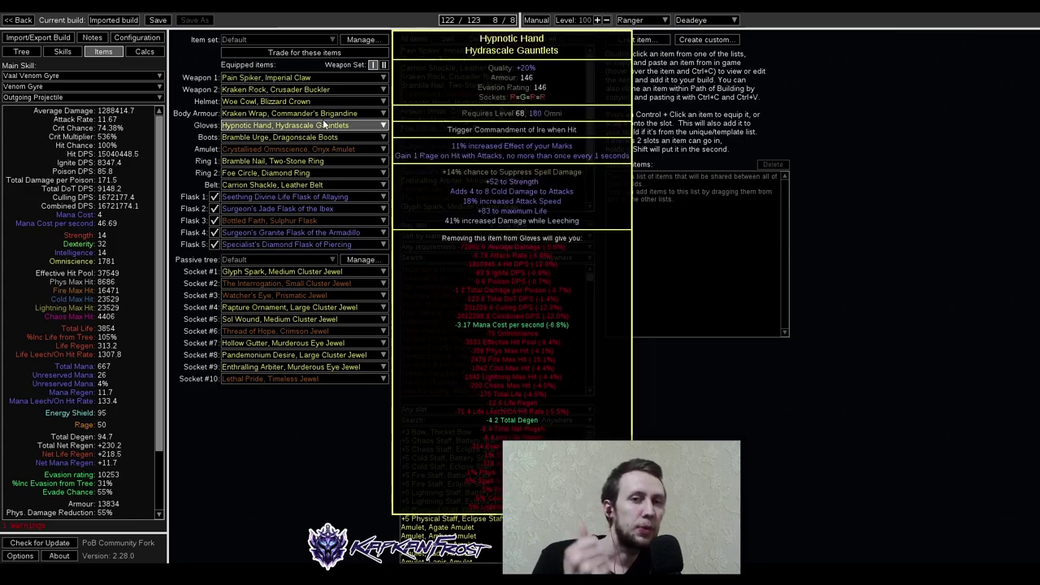
Recheck the body armour, Weapon 1 and the Bramble Nail ring, and return to the passive tree
{"action": "mouse_move", "coordinate": [310, 117]}
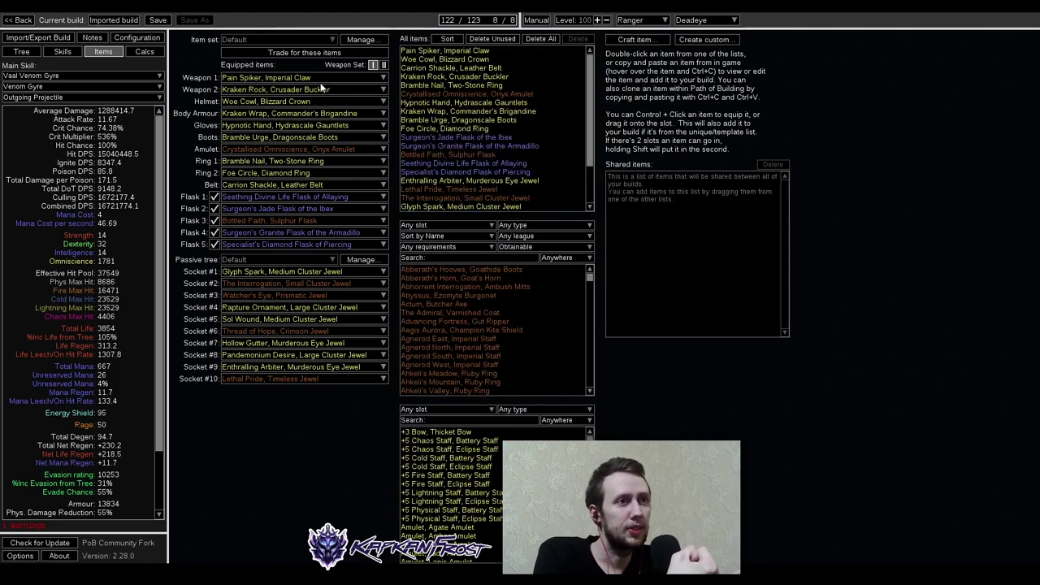
{"action": "mouse_move", "coordinate": [317, 76]}
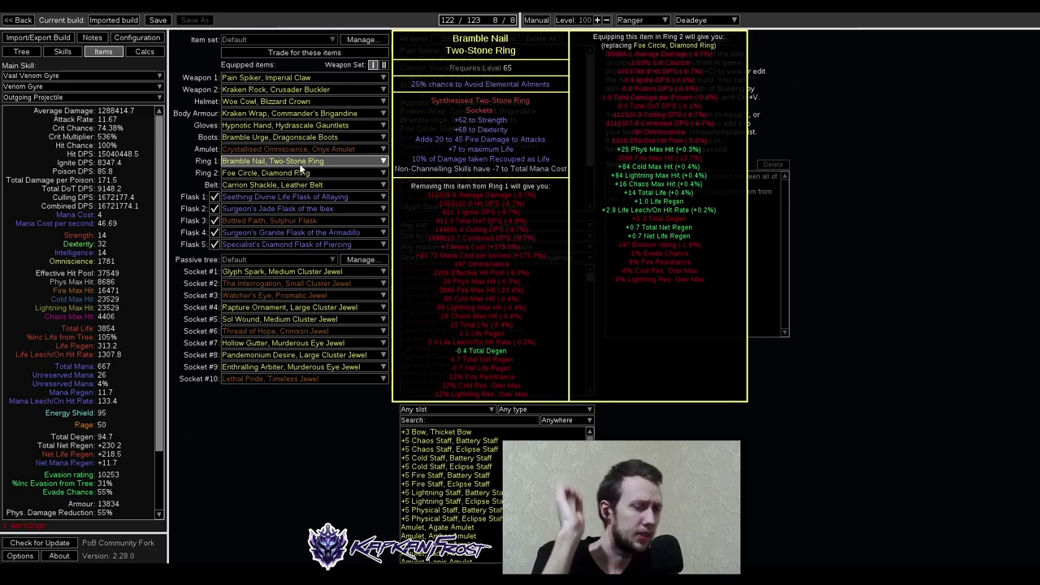
{"action": "left_click", "coordinate": [22, 52]}
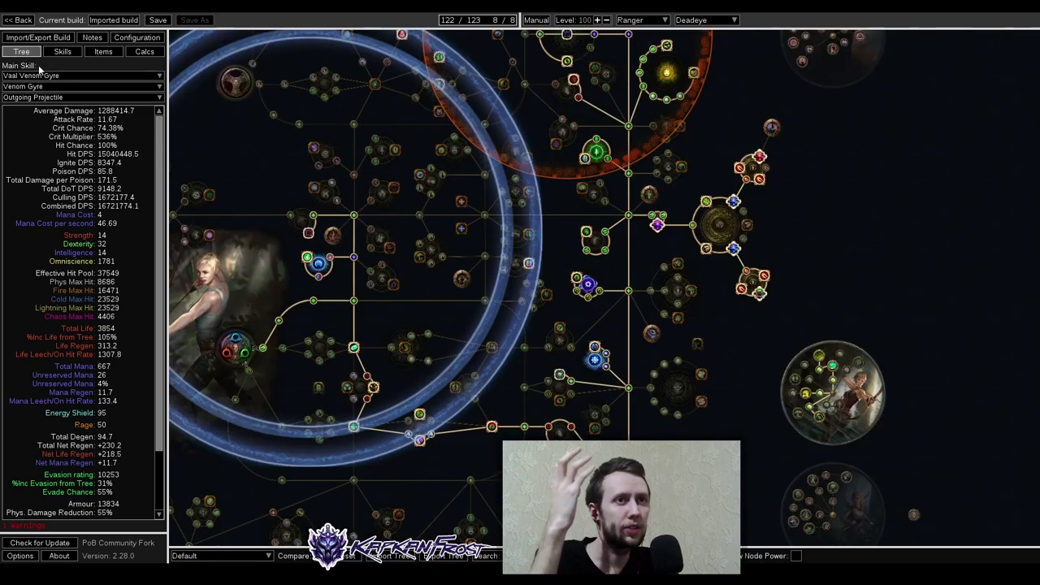